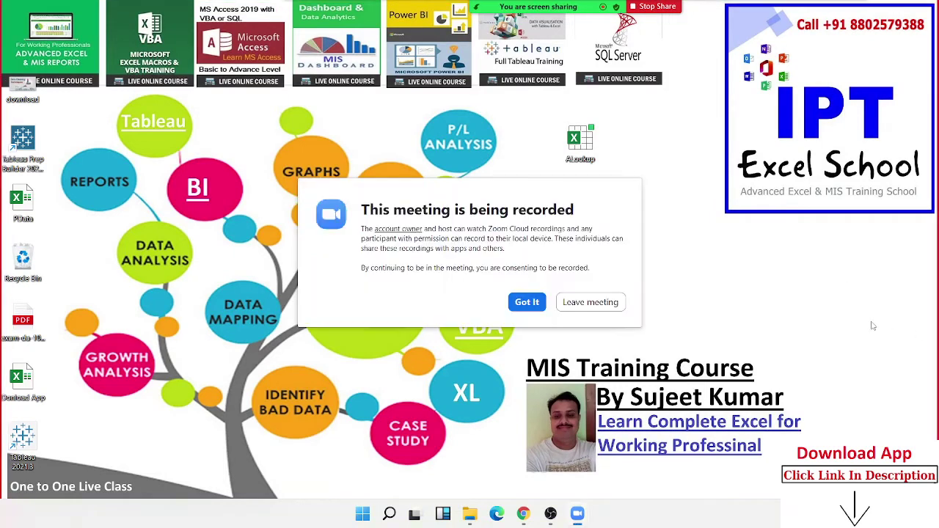
# Step: Dismiss Zoom's 'This meeting is being recorded' notice with Got It
pyautogui.click(545, 305)
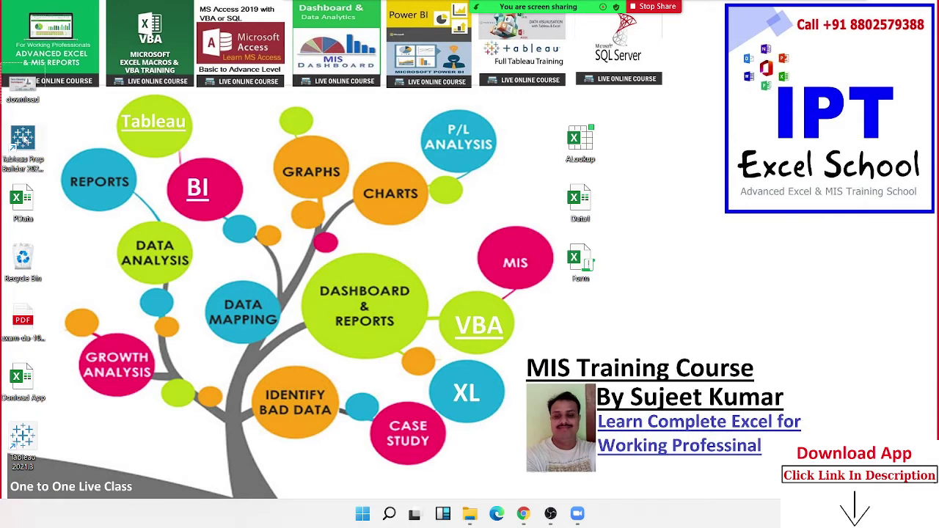
# Step: Delete the Tableau Prep Builder 2021.3 shortcut from the desktop
pyautogui.click(28, 139)
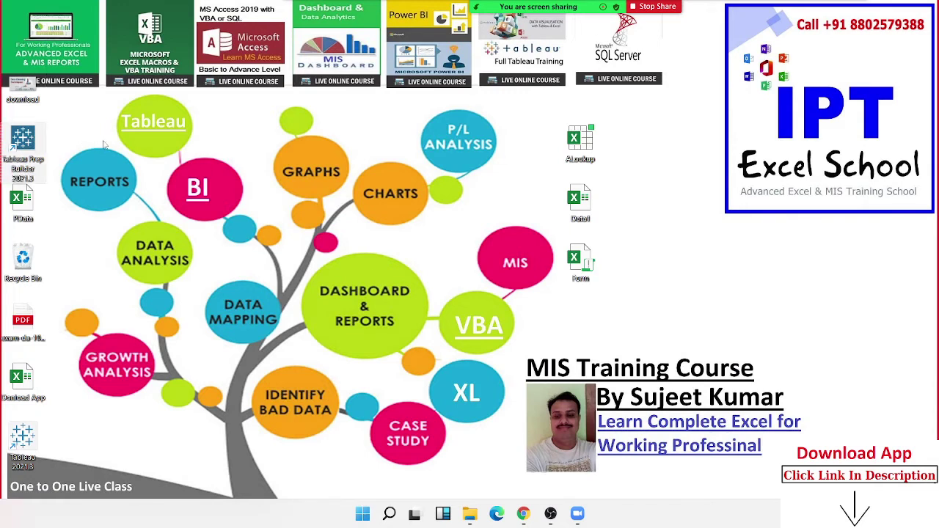
pyautogui.press('Delete')
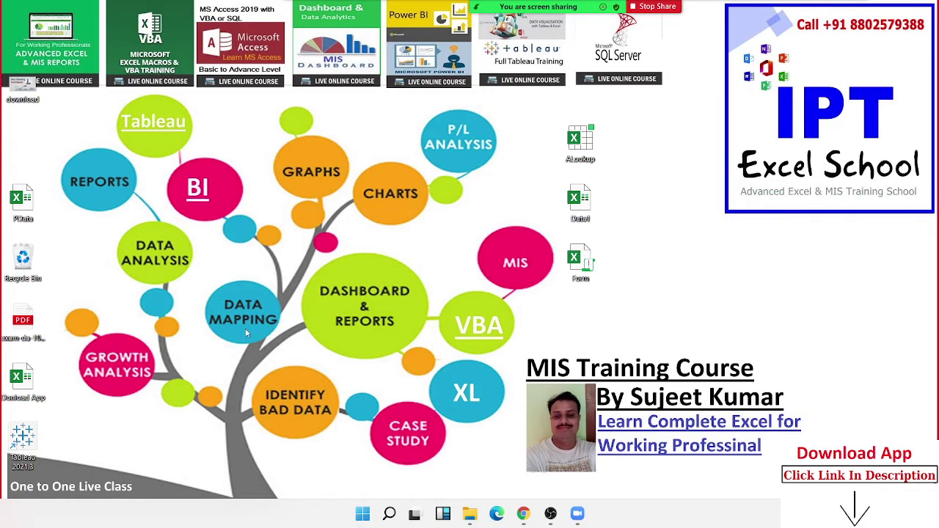
# Step: Open E:\2021 in File Explorer and create a new folder named 10
pyautogui.click(473, 515)
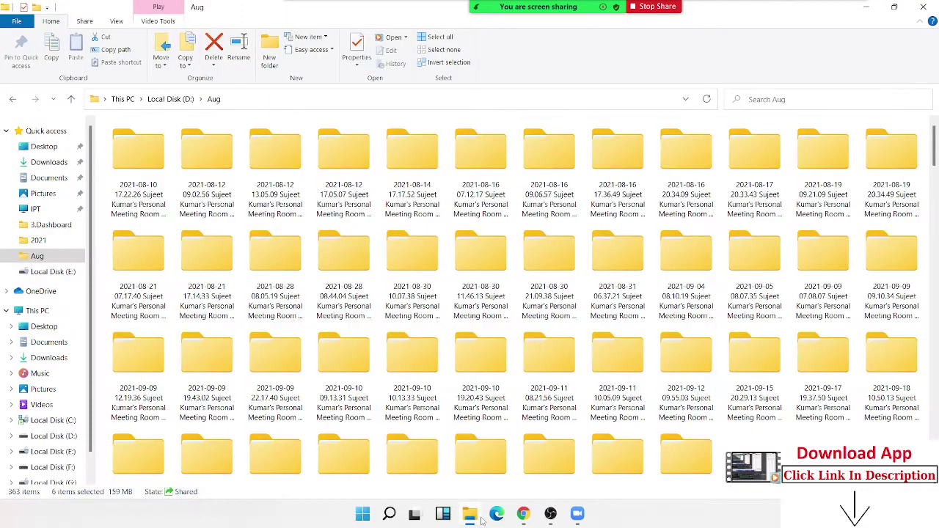
pyautogui.click(73, 452)
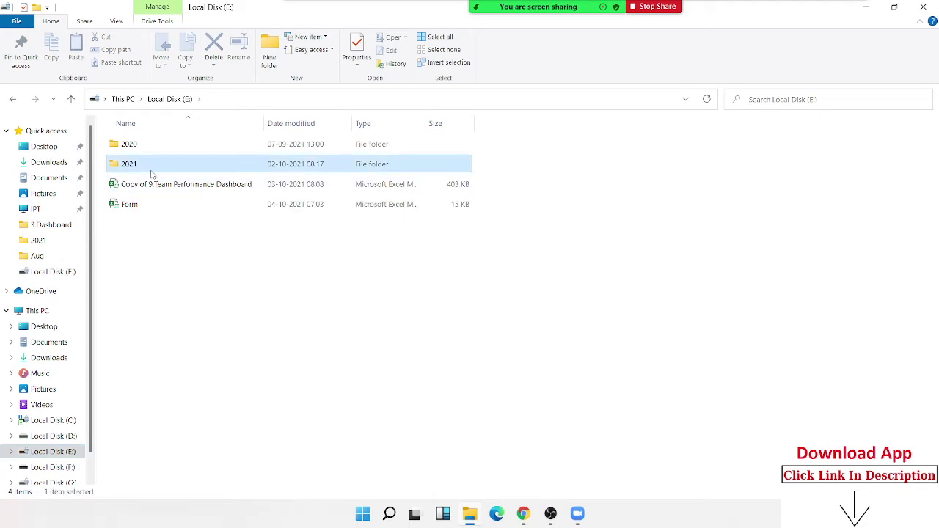
pyautogui.doubleClick(153, 166)
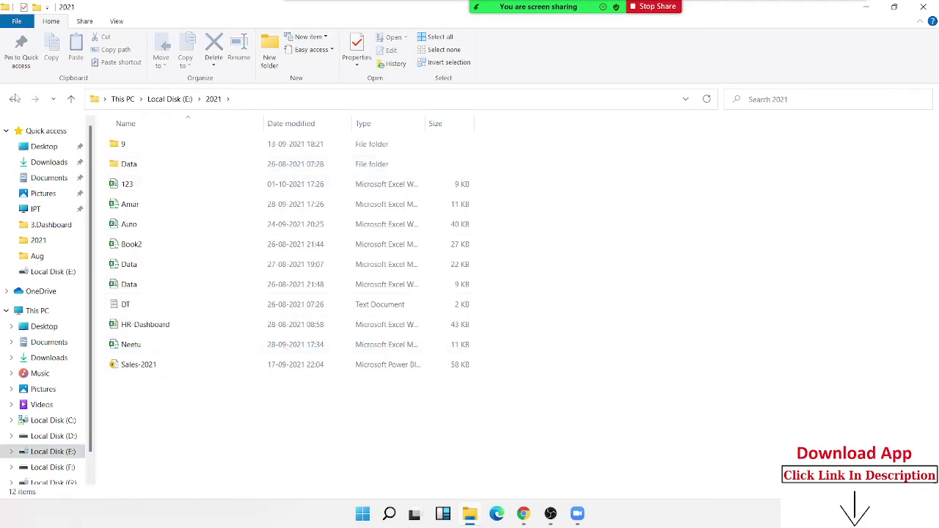
pyautogui.click(12, 98)
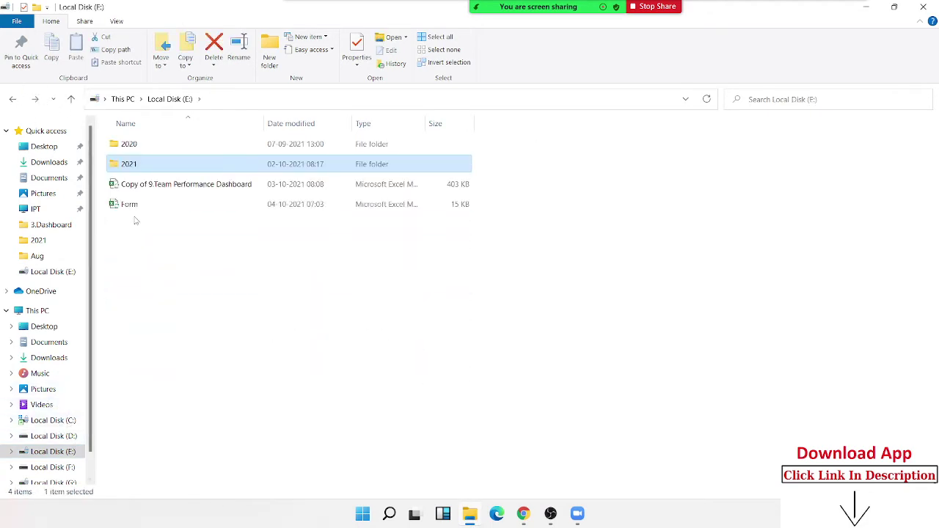
pyautogui.doubleClick(137, 168)
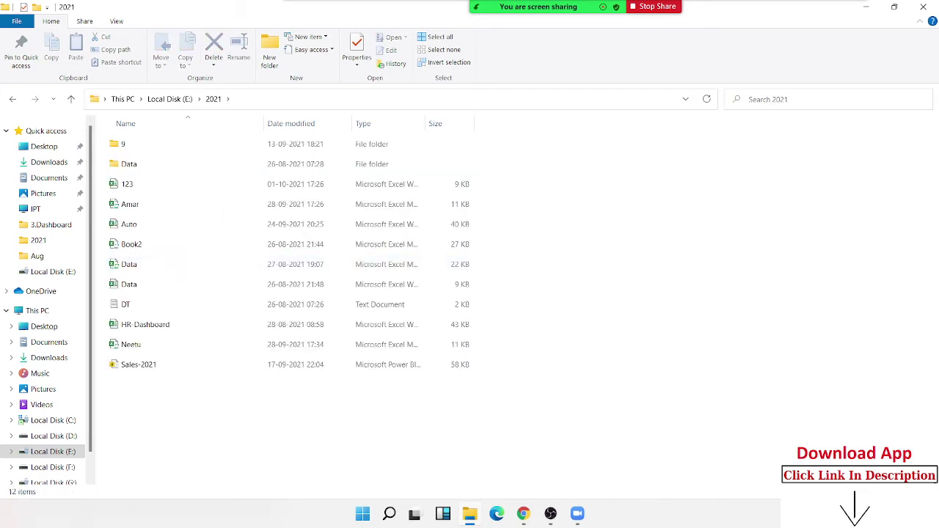
pyautogui.rightClick(188, 406)
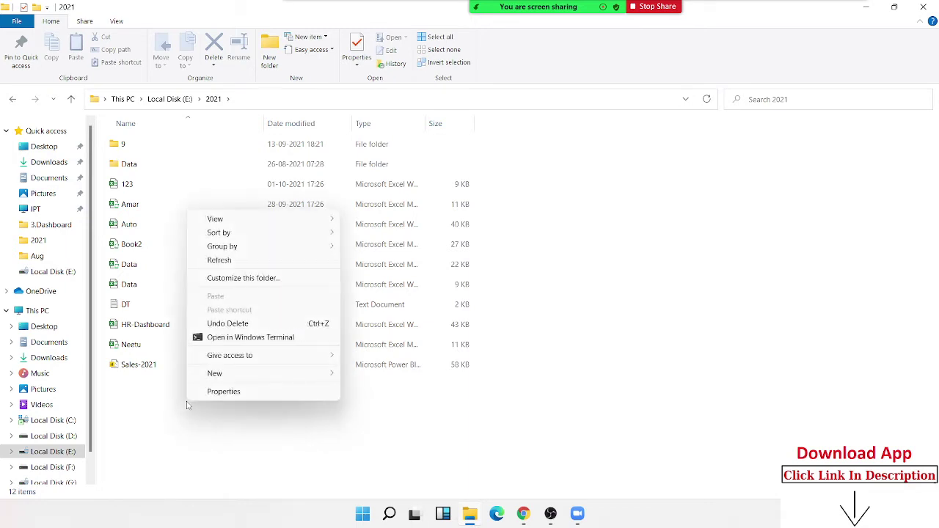
pyautogui.moveTo(214, 374)
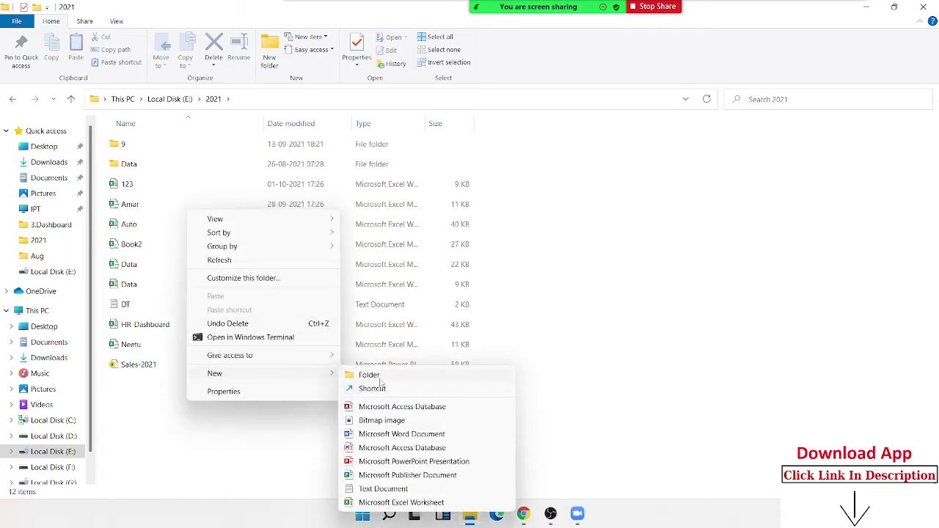
pyautogui.click(381, 378)
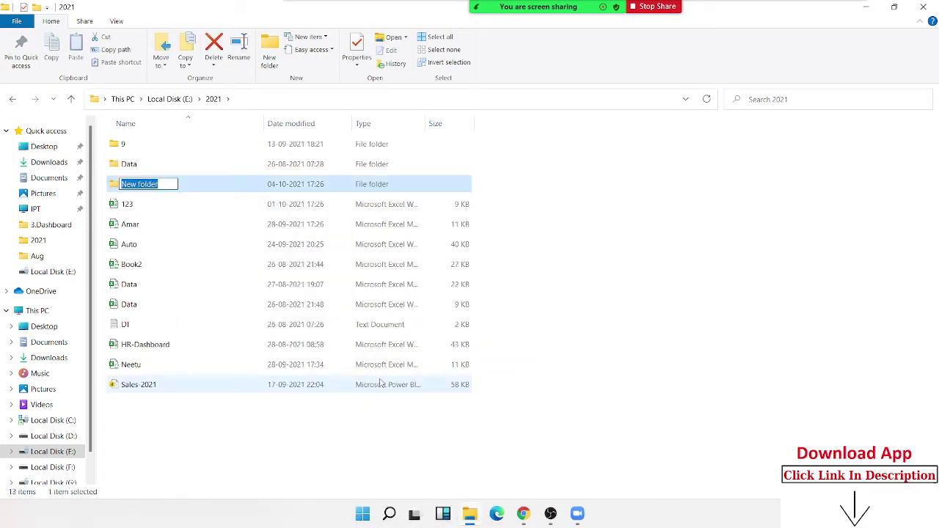
pyautogui.write('10')
pyautogui.press('Return')
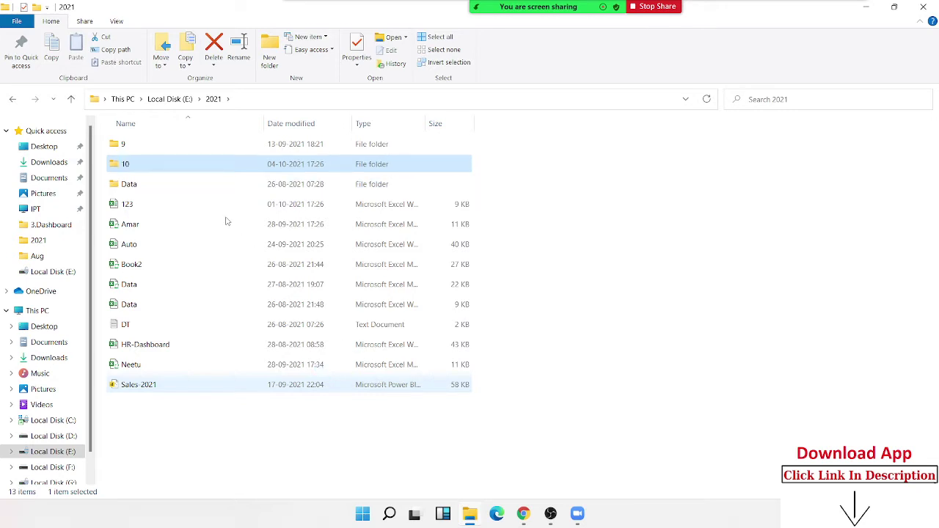
# Step: Inside folder 10, create a subfolder named 4
pyautogui.doubleClick(167, 171)
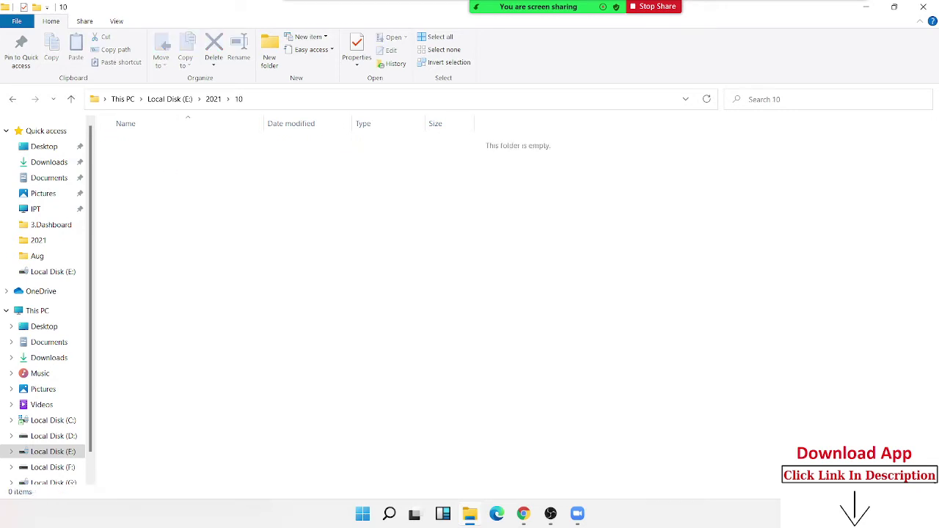
pyautogui.rightClick(230, 272)
pyautogui.moveTo(292, 436)
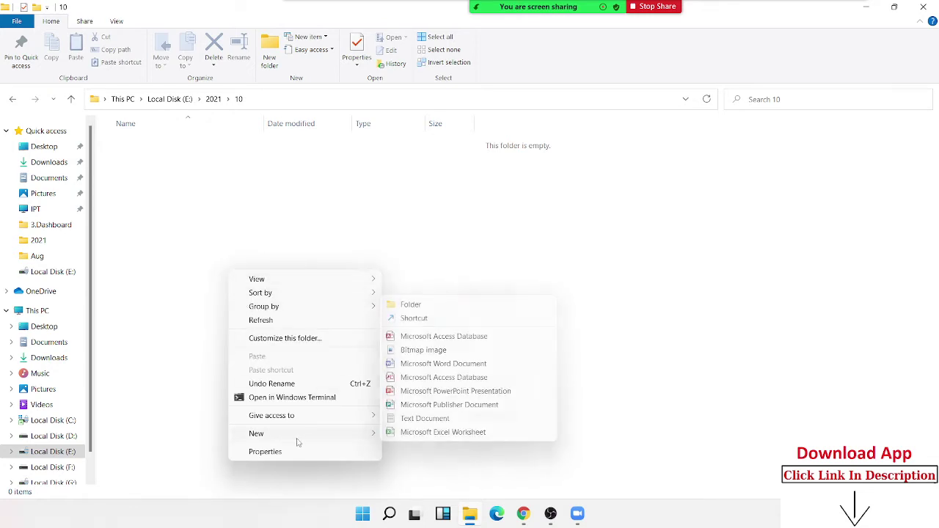
pyautogui.click(422, 307)
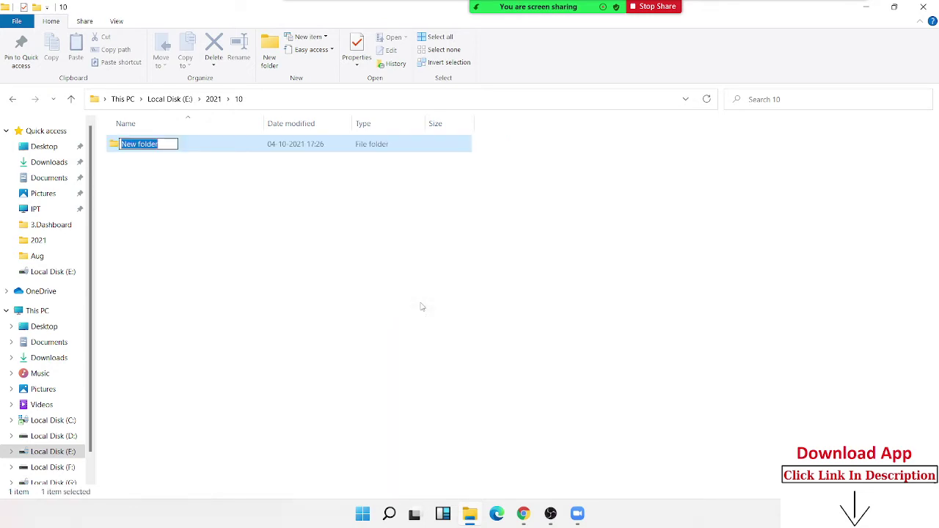
pyautogui.write('4')
pyautogui.press('Return')
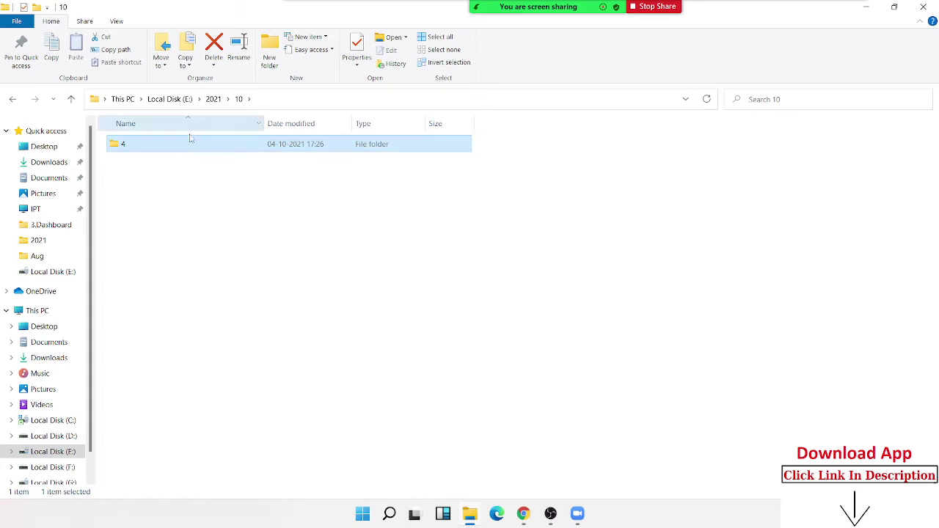
# Step: Create a blank Excel worksheet named 04.10.2021 in folder 4, then return to drive E:
pyautogui.doubleClick(188, 146)
pyautogui.rightClick(188, 146)
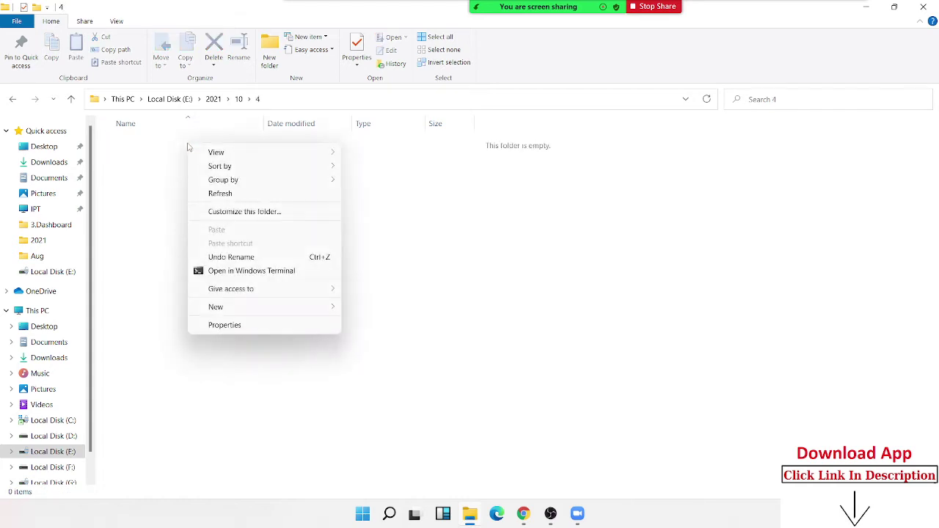
pyautogui.moveTo(240, 307)
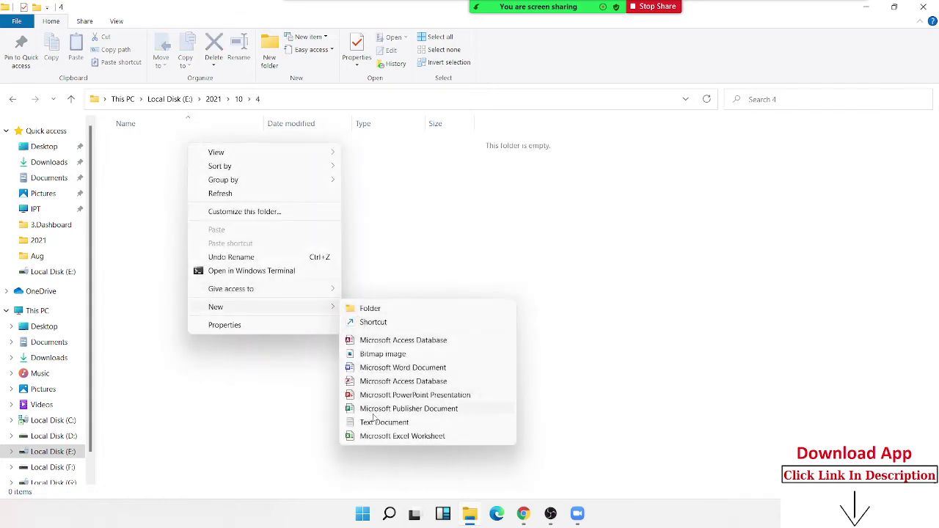
pyautogui.click(371, 436)
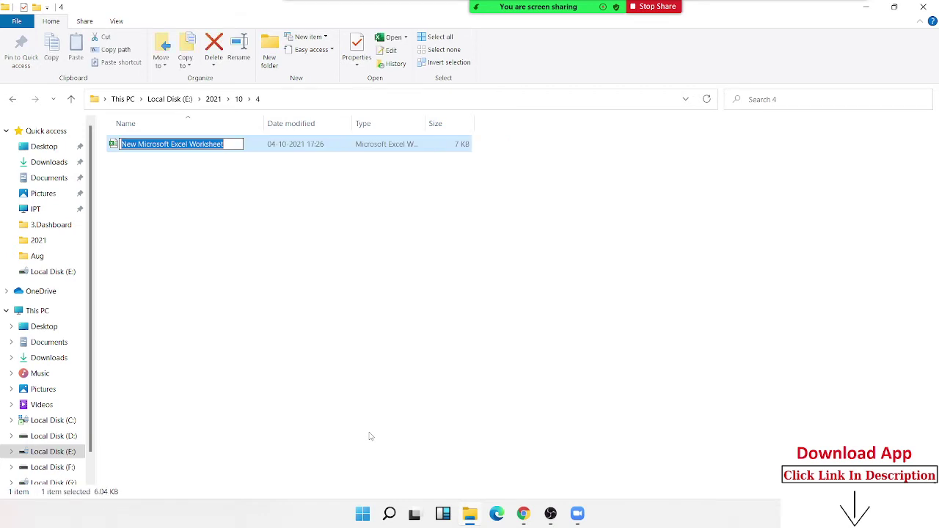
pyautogui.write('04.')
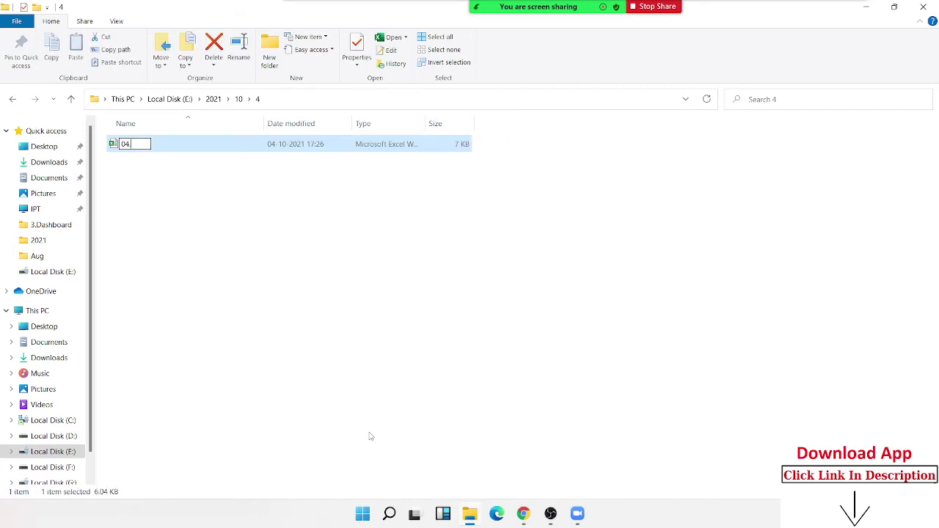
pyautogui.write('10.2')
pyautogui.write('020')
pyautogui.press('BackSpace')
pyautogui.write('1')
pyautogui.press('Return')
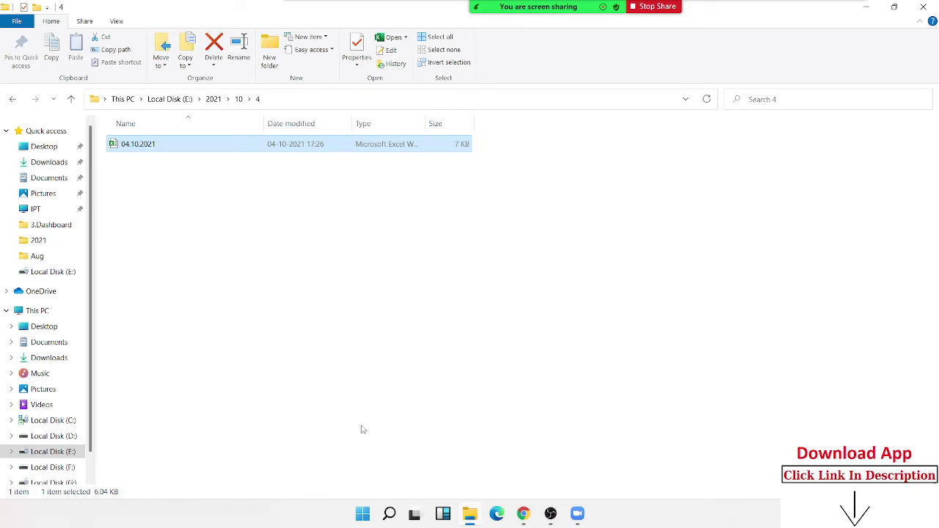
pyautogui.click(176, 105)
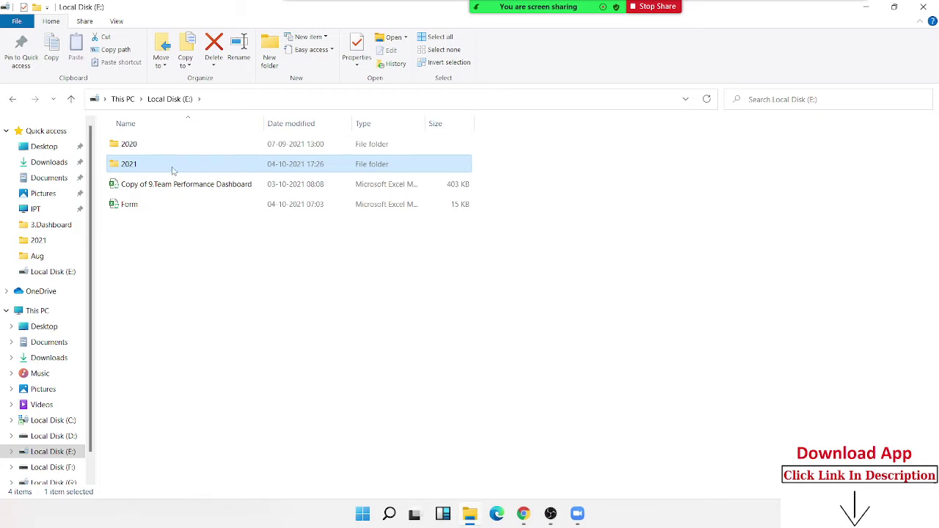
pyautogui.moveTo(173, 170)
pyautogui.doubleClick(173, 170)
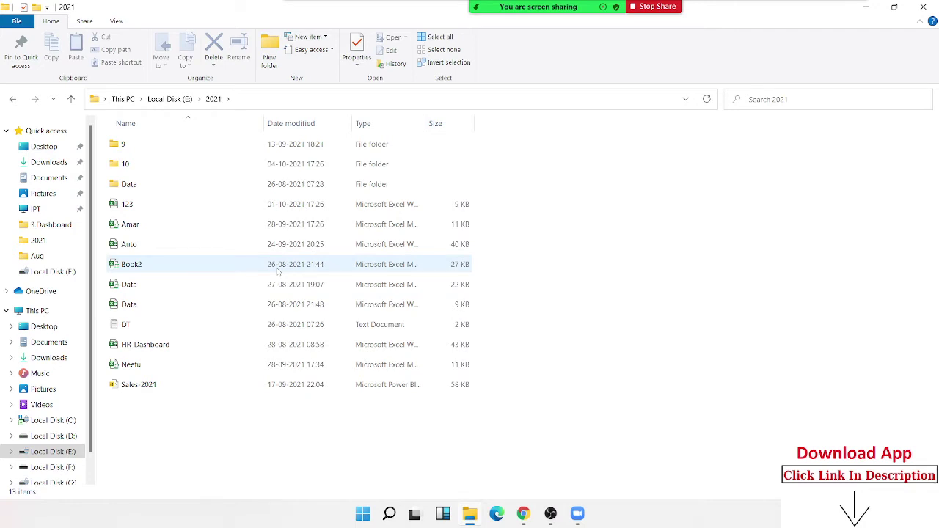
pyautogui.doubleClick(169, 174)
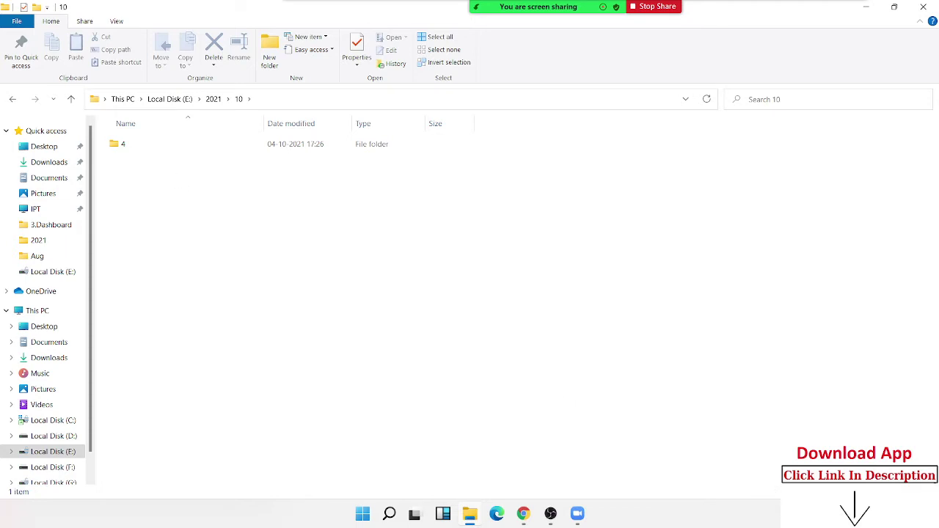
pyautogui.doubleClick(142, 146)
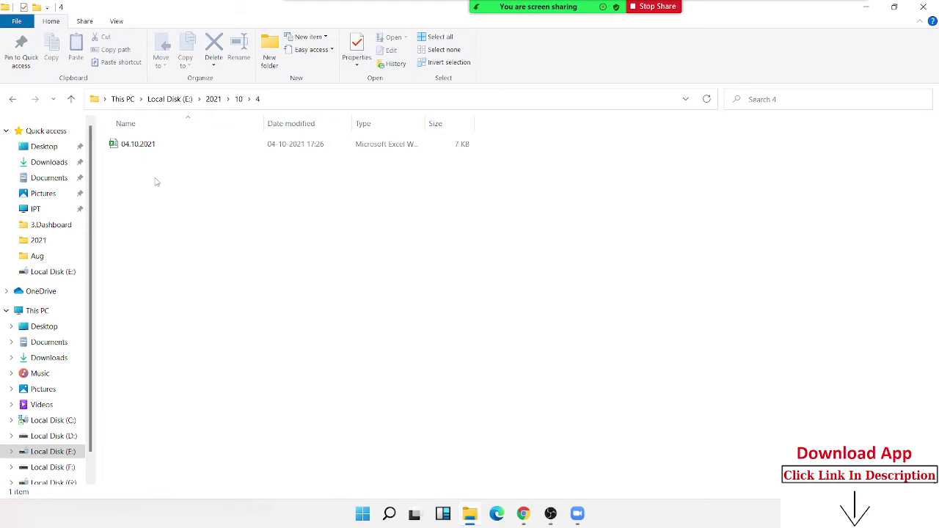
# Step: Permanently delete folder 10 from E:\2021 and close File Explorer
pyautogui.click(13, 101)
pyautogui.click(12, 99)
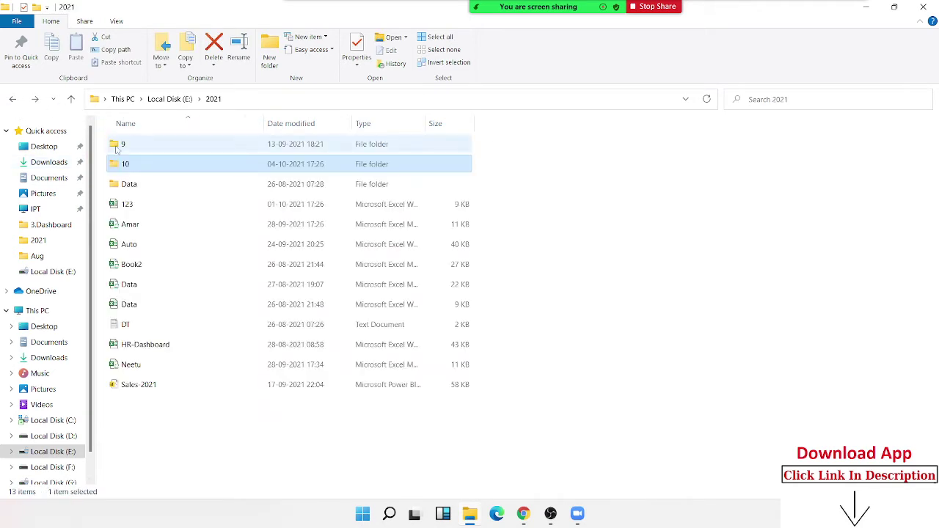
pyautogui.hotkey('shift', 'Delete')
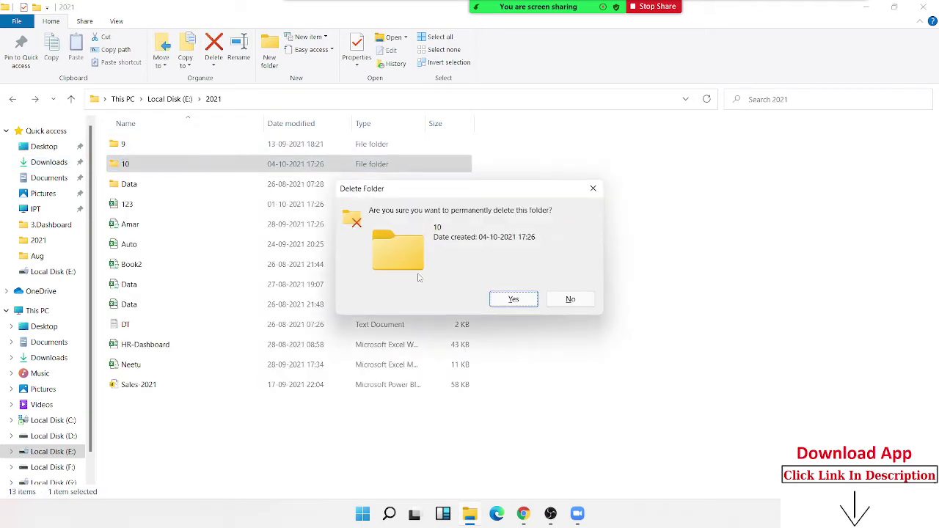
pyautogui.click(514, 300)
pyautogui.click(926, 6)
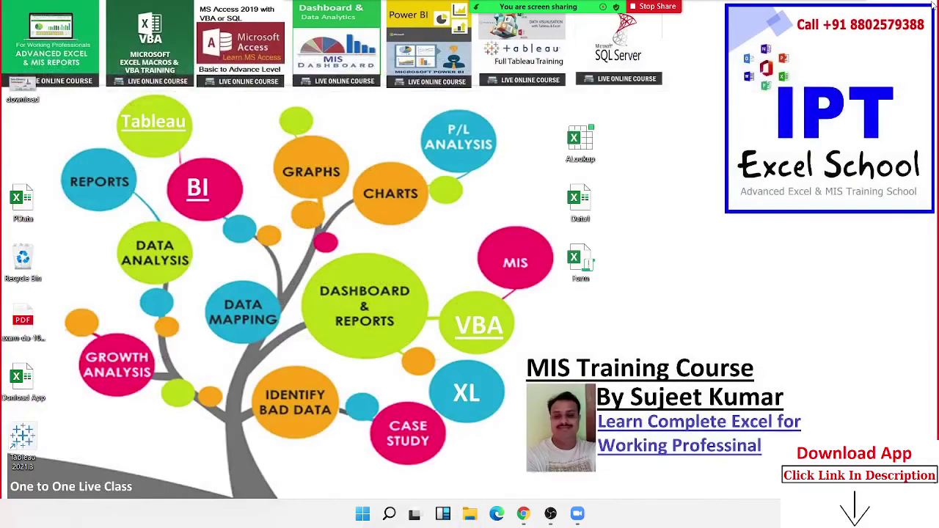
pyautogui.press('super')
# Step: Search for excel in Start and launch the Excel app
pyautogui.write('excel')
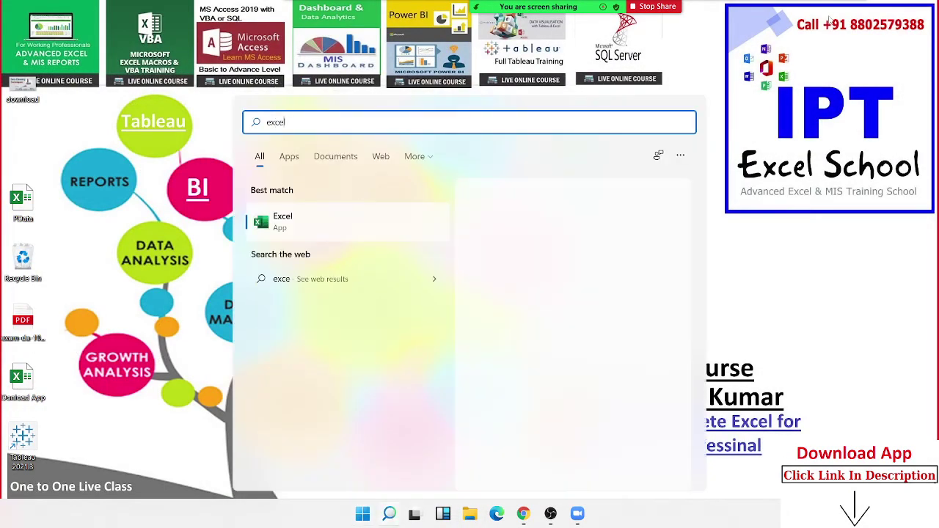
pyautogui.click(583, 215)
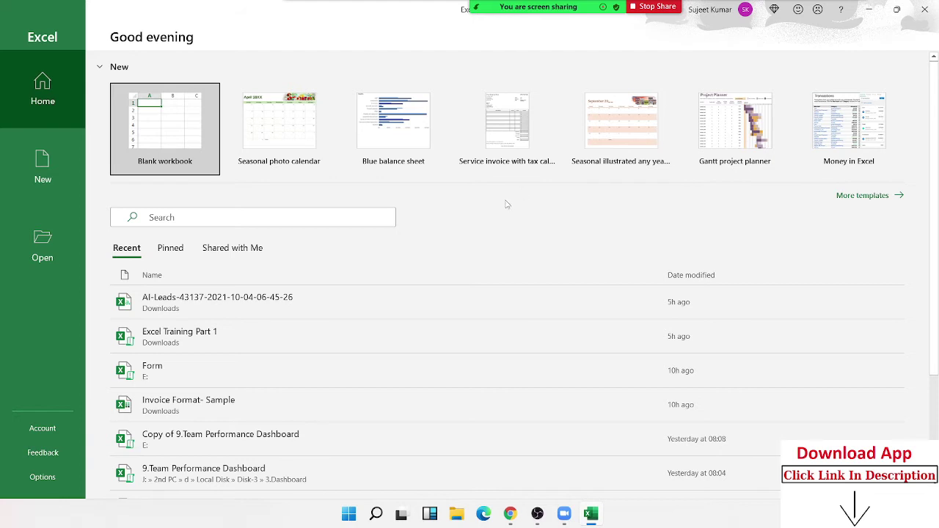
# Step: Create a blank workbook and save it as a macro-enabled (.xlsm) file on drive E:
pyautogui.click(179, 125)
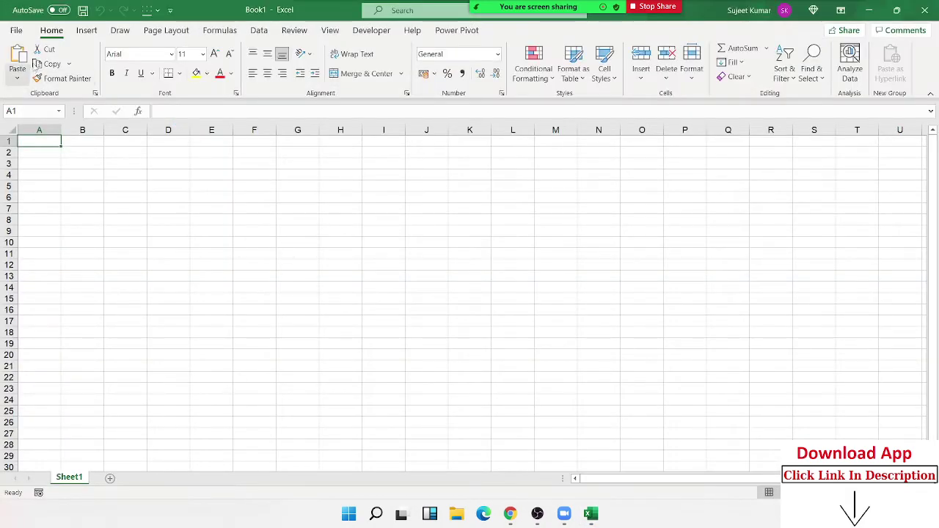
pyautogui.click(83, 10)
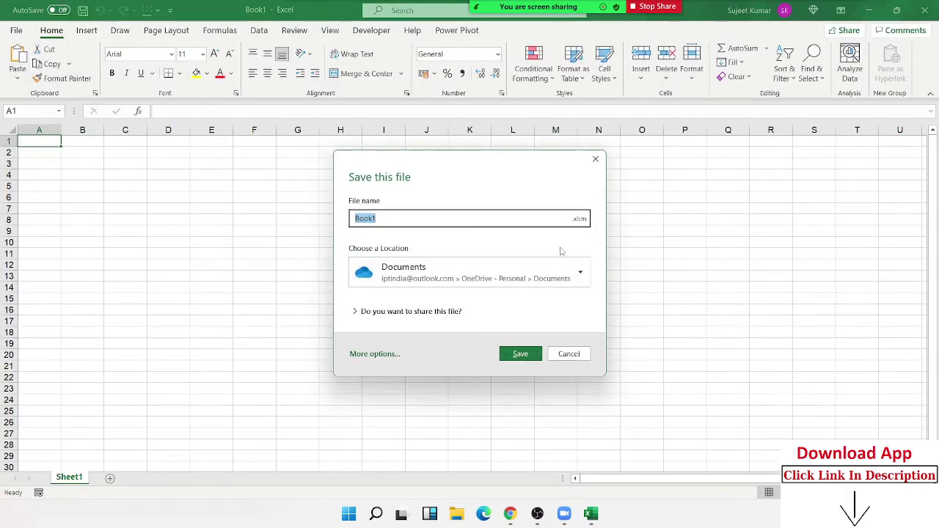
pyautogui.click(579, 220)
pyautogui.click(580, 220)
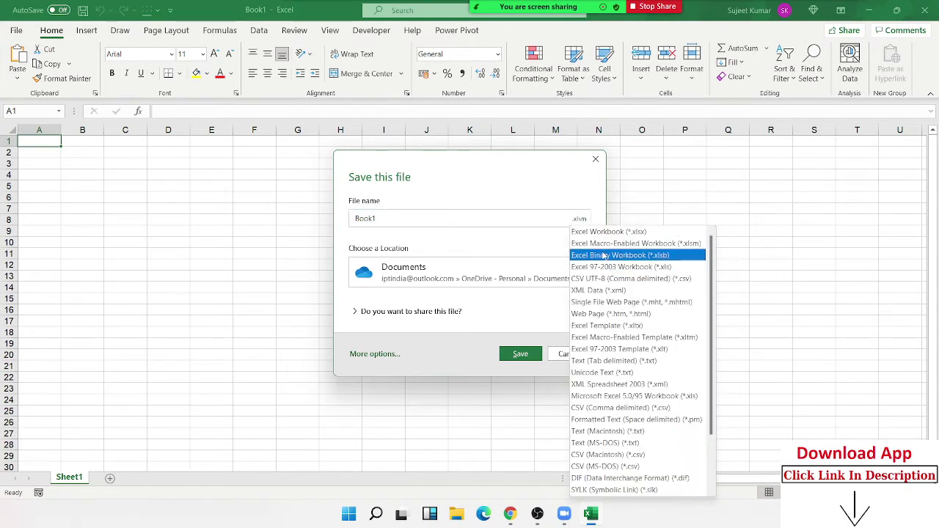
pyautogui.click(608, 243)
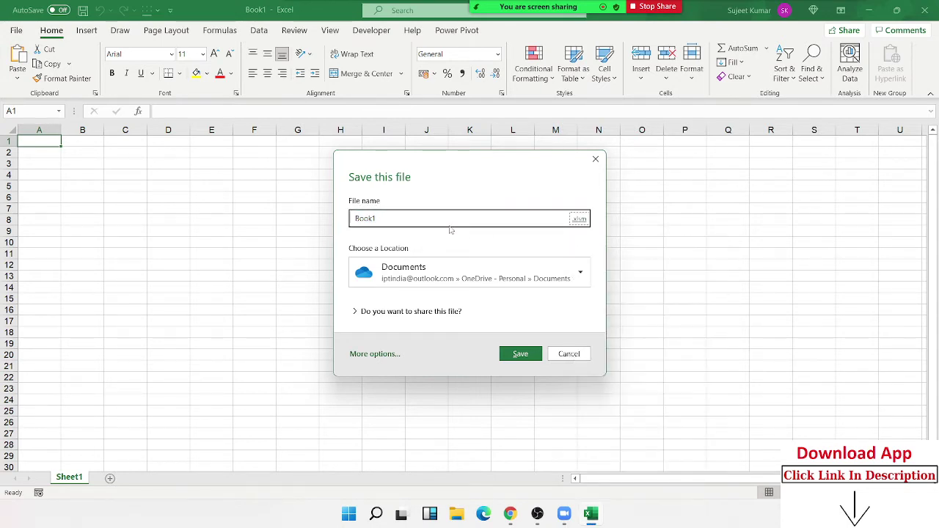
pyautogui.click(404, 273)
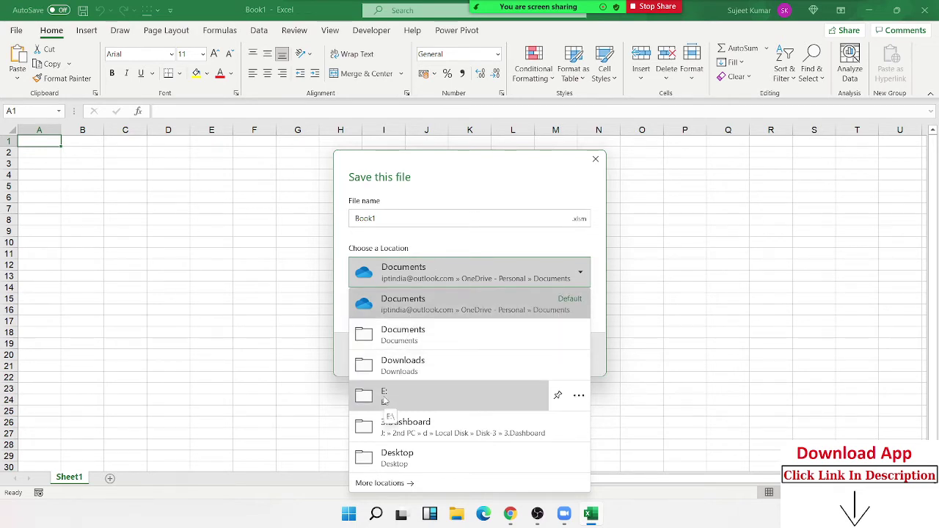
pyautogui.click(392, 395)
# Step: Name the file VBAFP and save it
pyautogui.click(385, 218)
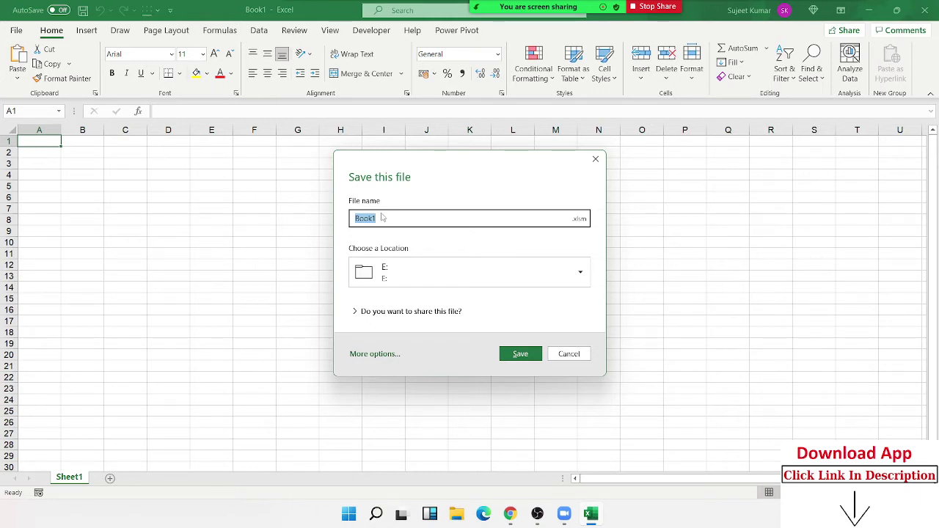
pyautogui.write('VBS')
pyautogui.press('BackSpace')
pyautogui.write('A')
pyautogui.write('FP')
pyautogui.click(529, 353)
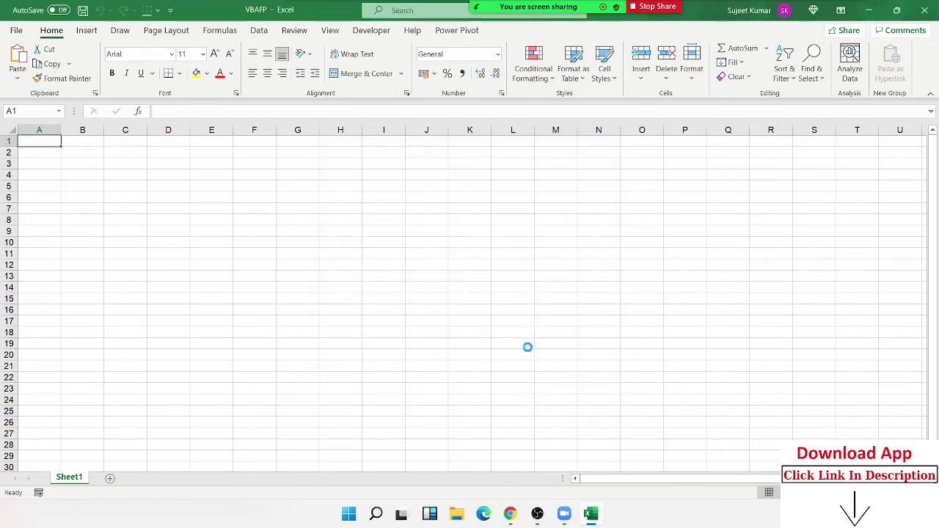
pyautogui.click(16, 30)
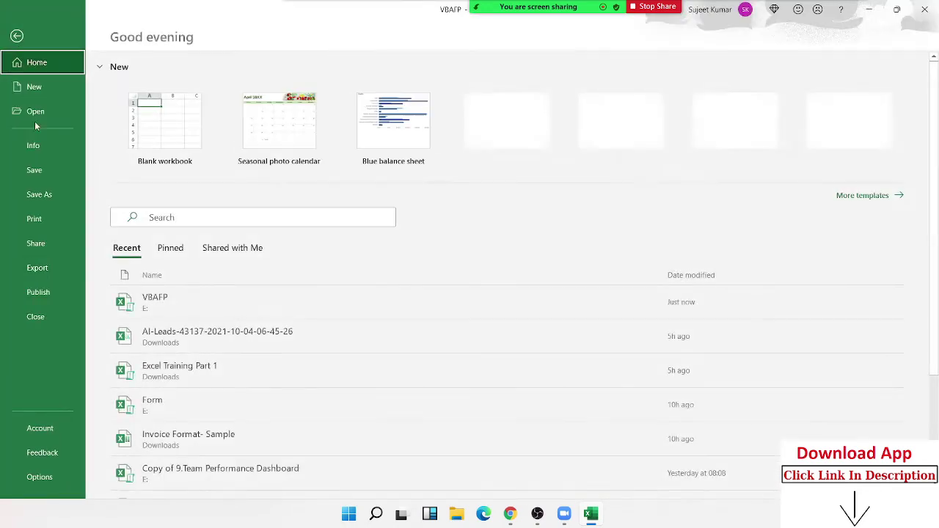
pyautogui.click(39, 477)
pyautogui.click(236, 139)
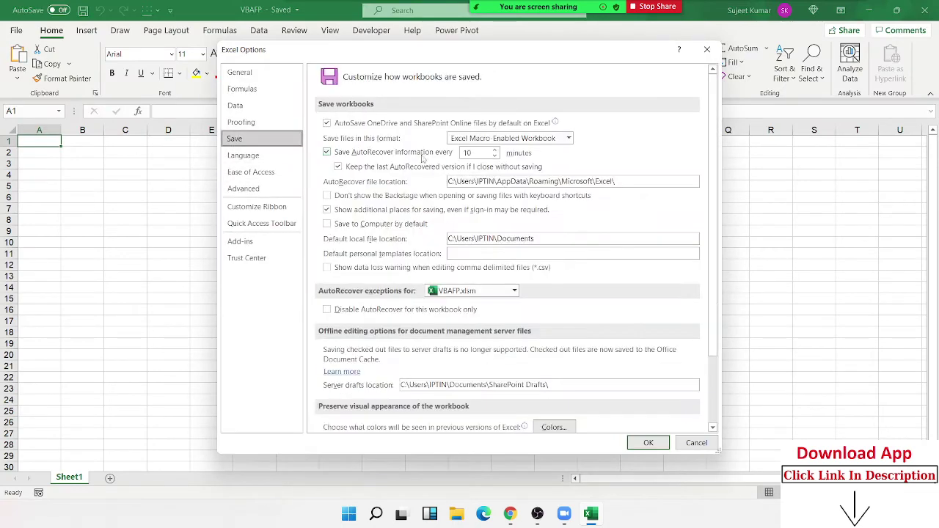
pyautogui.click(504, 141)
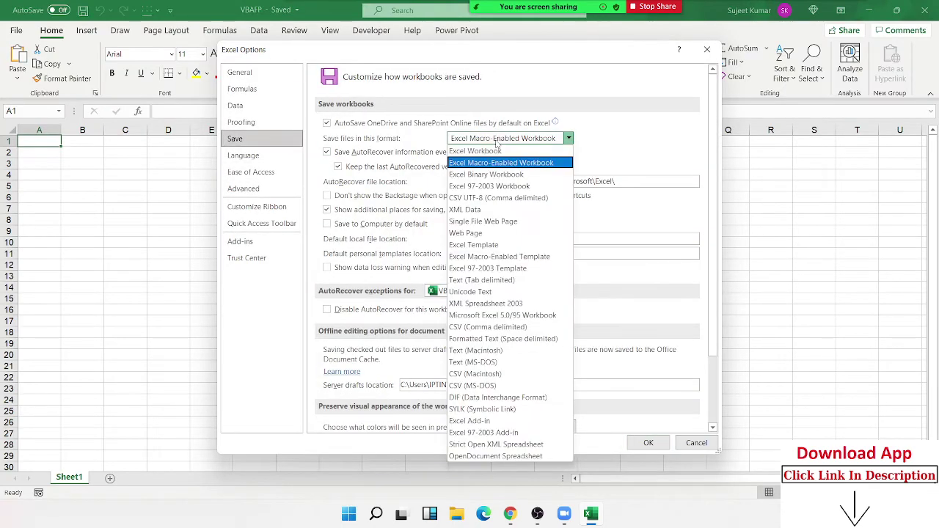
pyautogui.click(506, 144)
pyautogui.click(707, 49)
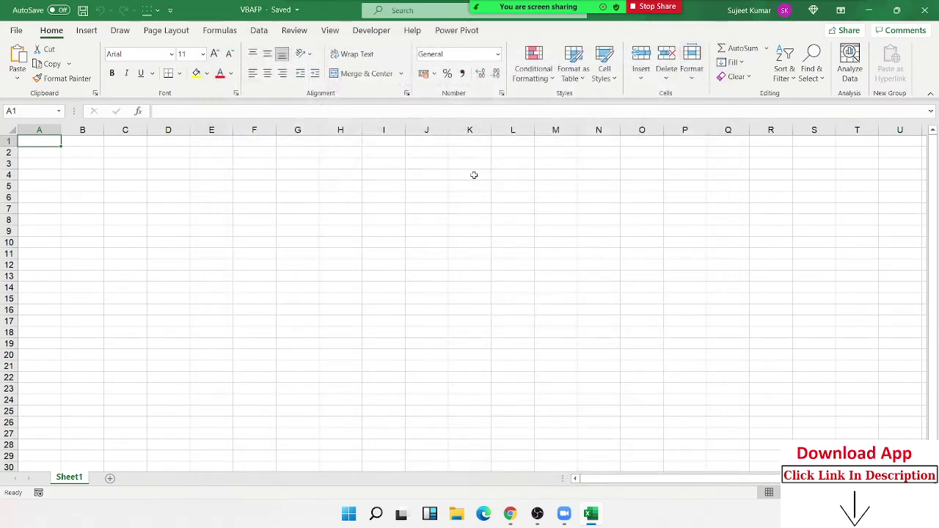
pyautogui.moveTo(383, 208); pyautogui.dragTo(384, 219)
# Step: Open the VBA editor from the Developer tab and insert a new module, Module1
pyautogui.click(371, 30)
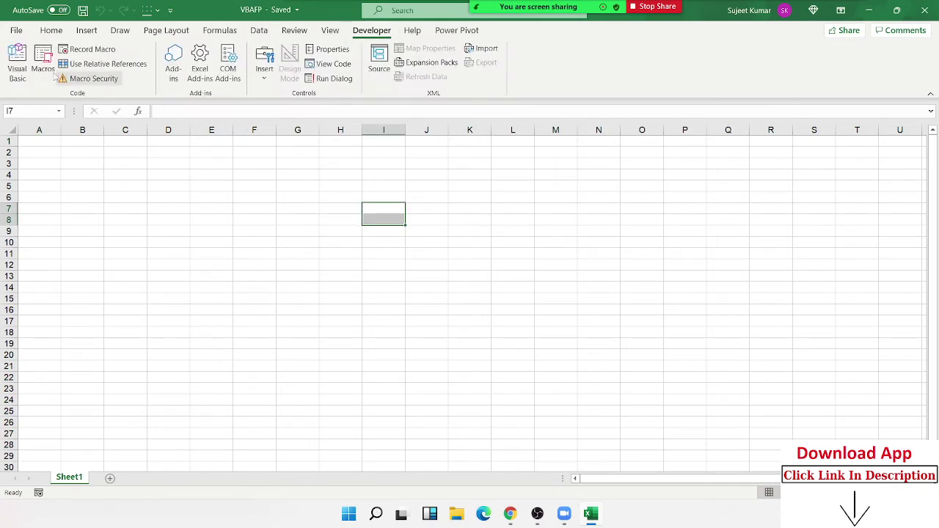
pyautogui.click(28, 73)
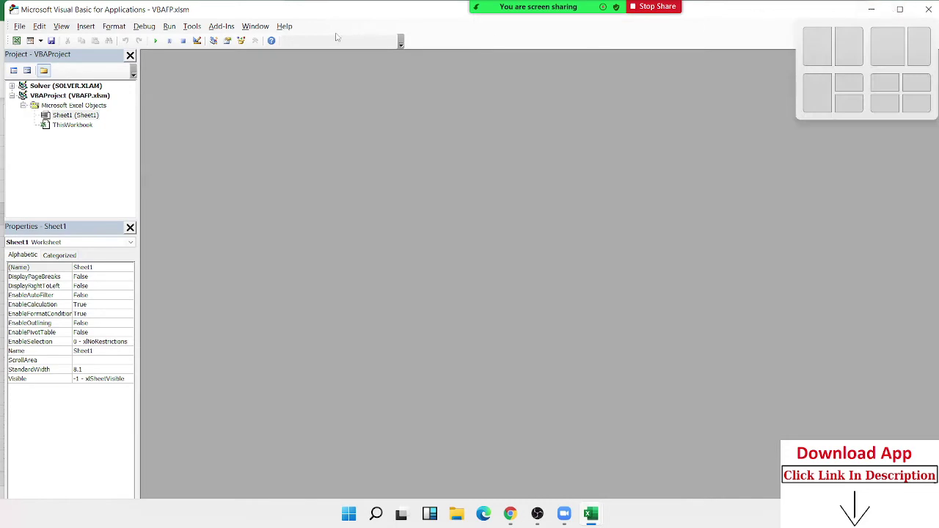
pyautogui.click(86, 26)
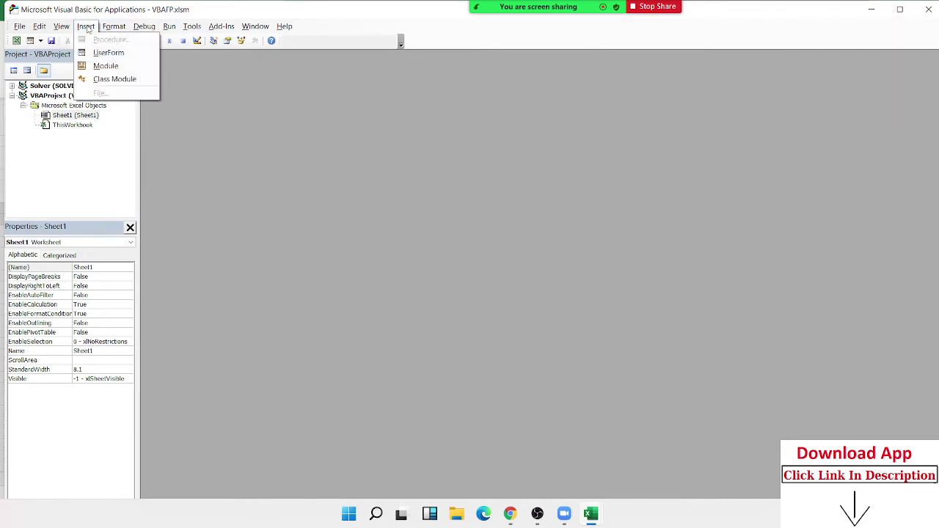
pyautogui.click(105, 66)
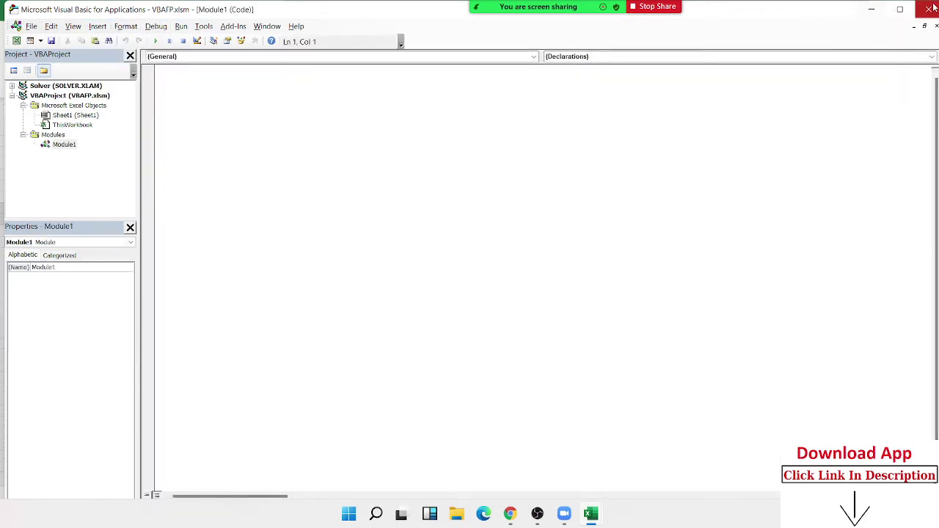
# Step: Tile the VBA editor on the left and Excel on the right, widening the editor
pyautogui.moveTo(902, 13)
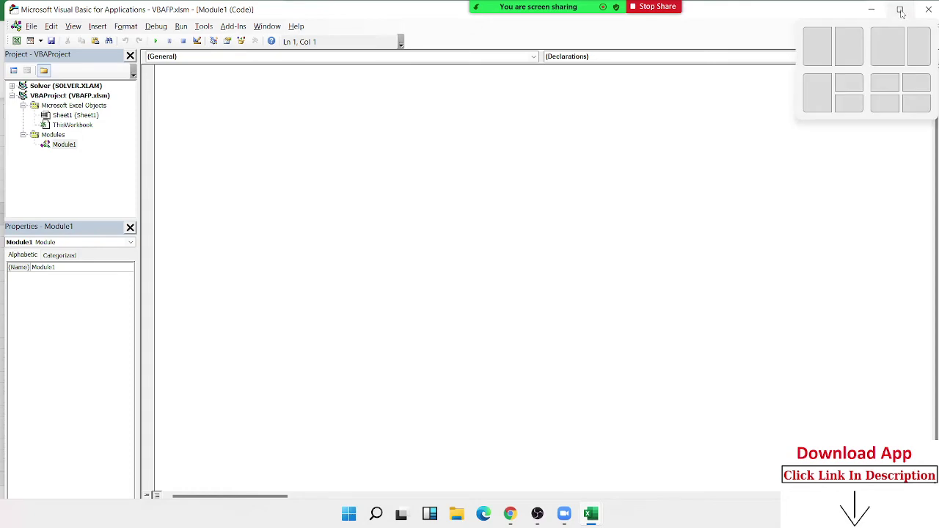
pyautogui.click(820, 43)
pyautogui.click(565, 158)
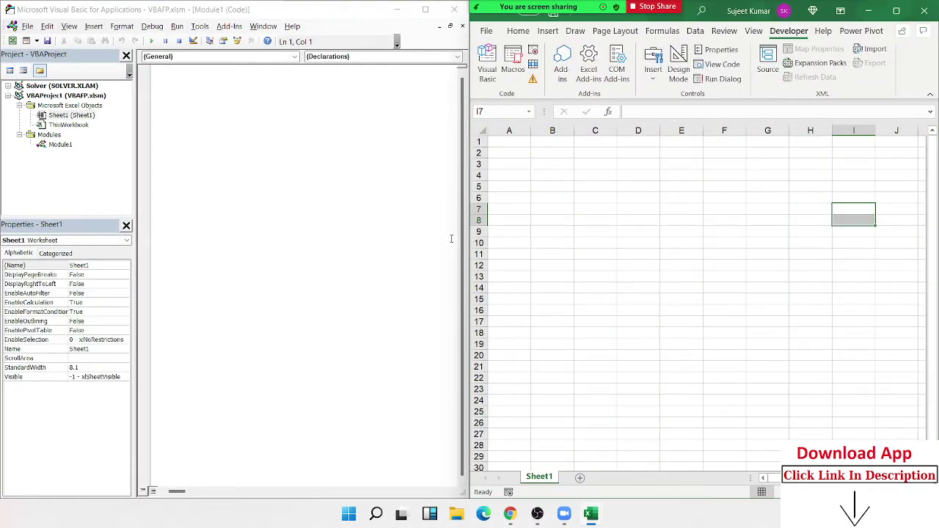
pyautogui.moveTo(467, 243); pyautogui.dragTo(508, 243)
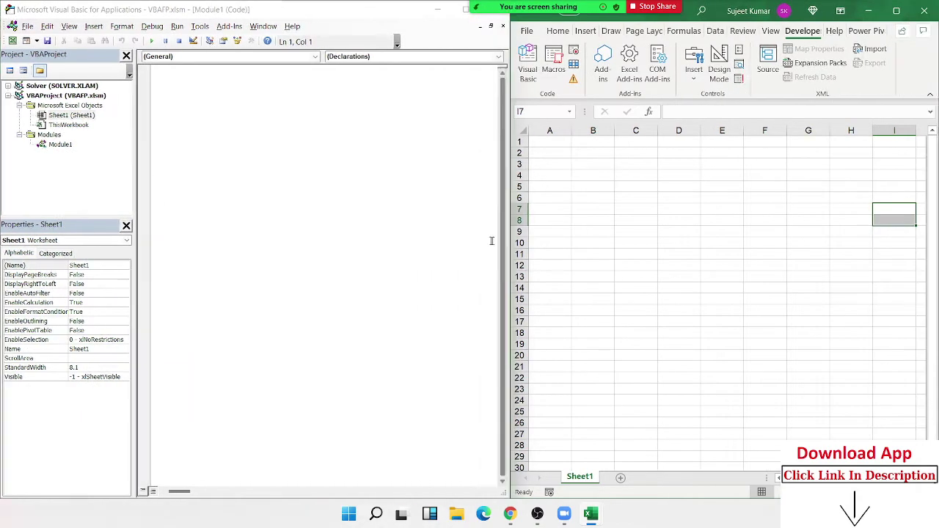
# Step: Type Sub VBAF() in Module1 so the procedure is created with End Sub
pyautogui.click(242, 118)
pyautogui.write('s')
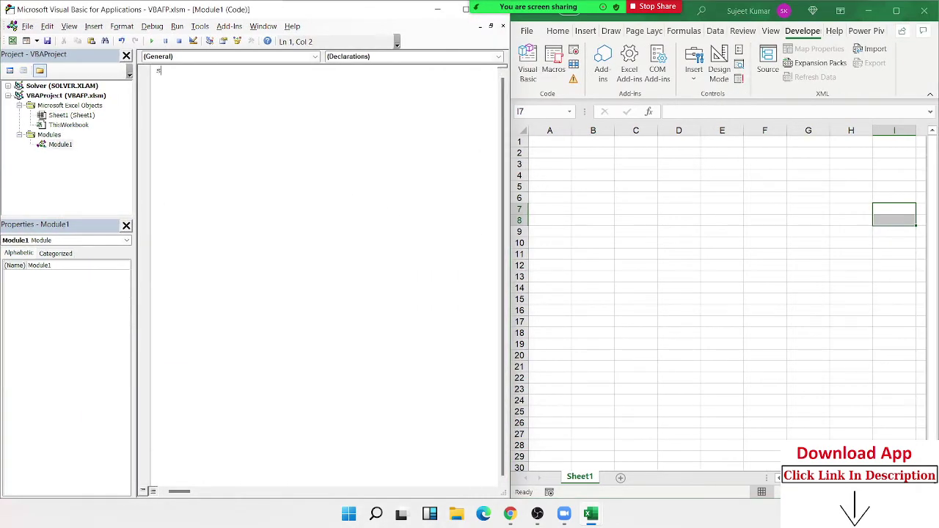
pyautogui.write('ub ')
pyautogui.write('VB')
pyautogui.write('AF')
pyautogui.write('P')
pyautogui.press('BackSpace')
pyautogui.write('()')
pyautogui.press('Return')
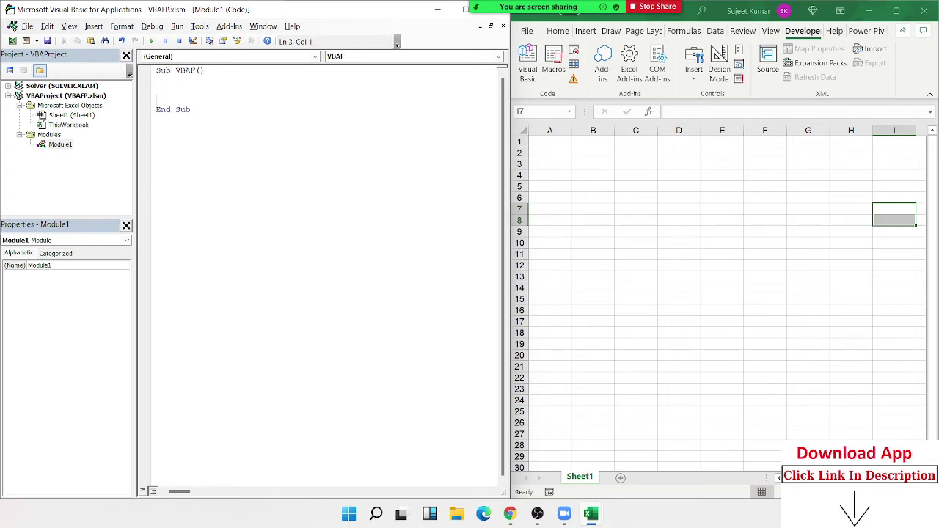
# Step: Confirm VBAF appears in the Macros list, then add blank lines inside the procedure
pyautogui.click(555, 63)
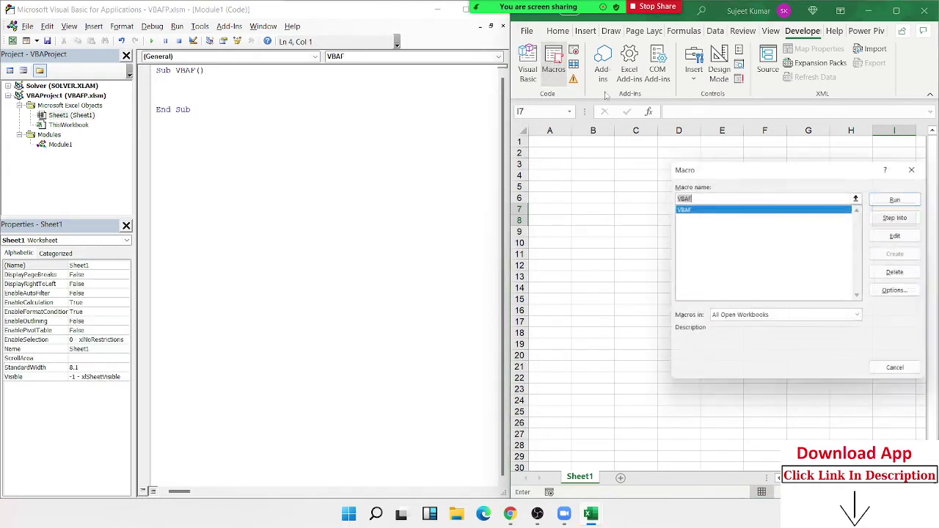
pyautogui.moveTo(730, 165); pyautogui.dragTo(675, 154)
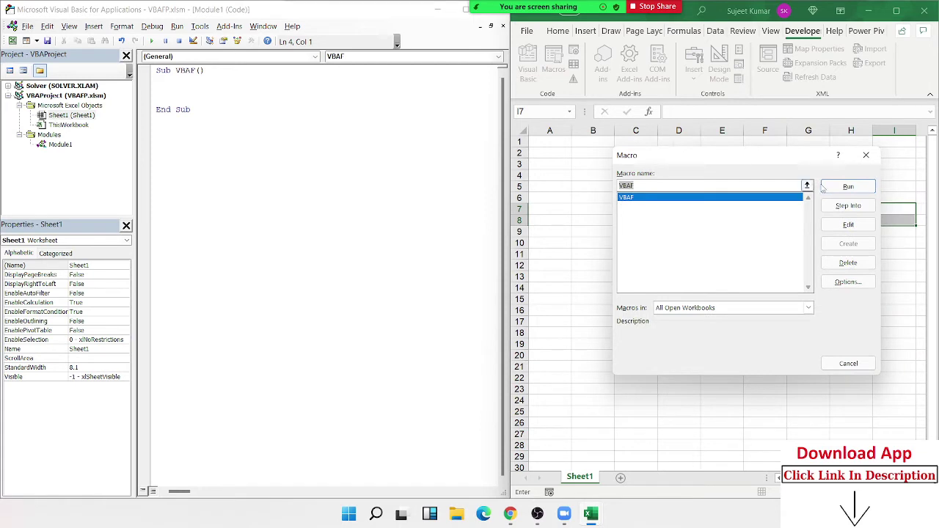
pyautogui.click(865, 156)
pyautogui.click(175, 79)
pyautogui.press('Return')
pyautogui.press('Return')
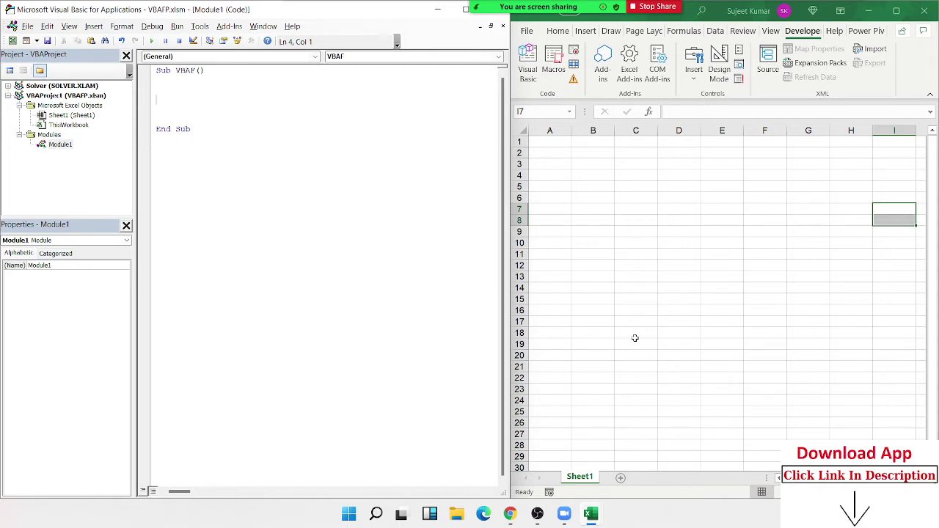
# Step: In Sheet1, select cell C6 and start entering the TODAY function
pyautogui.click(627, 242)
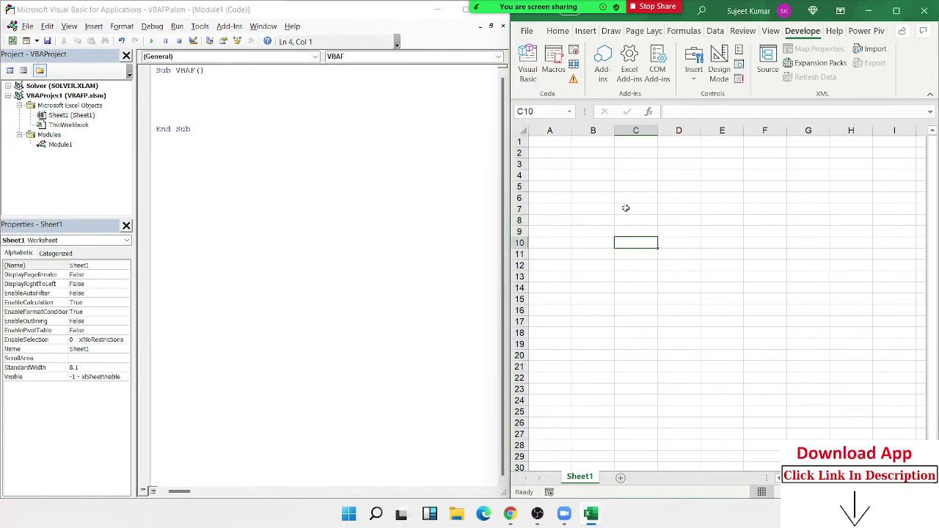
pyautogui.click(622, 197)
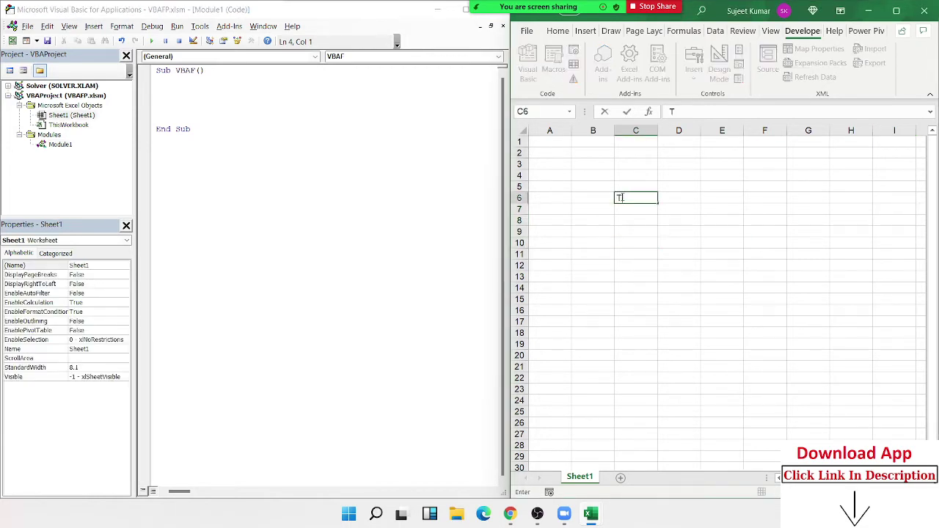
pyautogui.write('Today')
pyautogui.press('BackSpace')
pyautogui.press('BackSpace')
pyautogui.press('BackSpace')
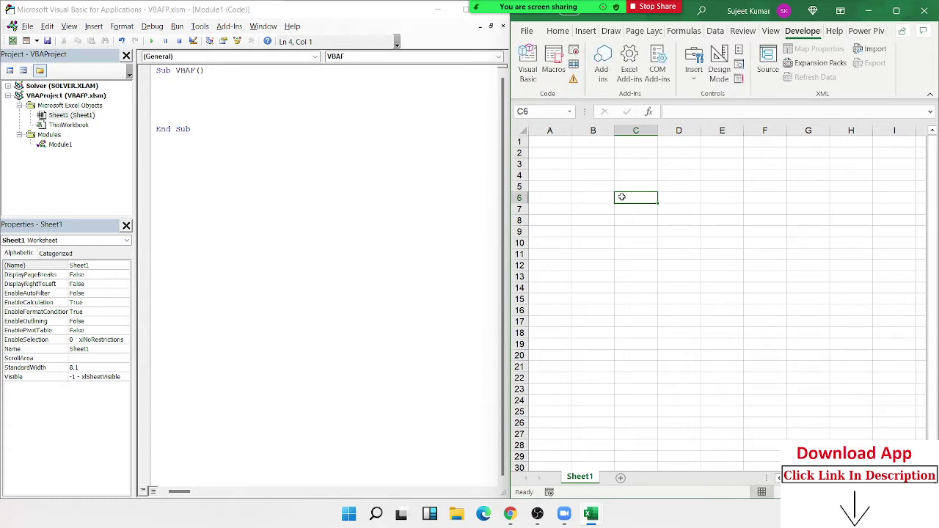
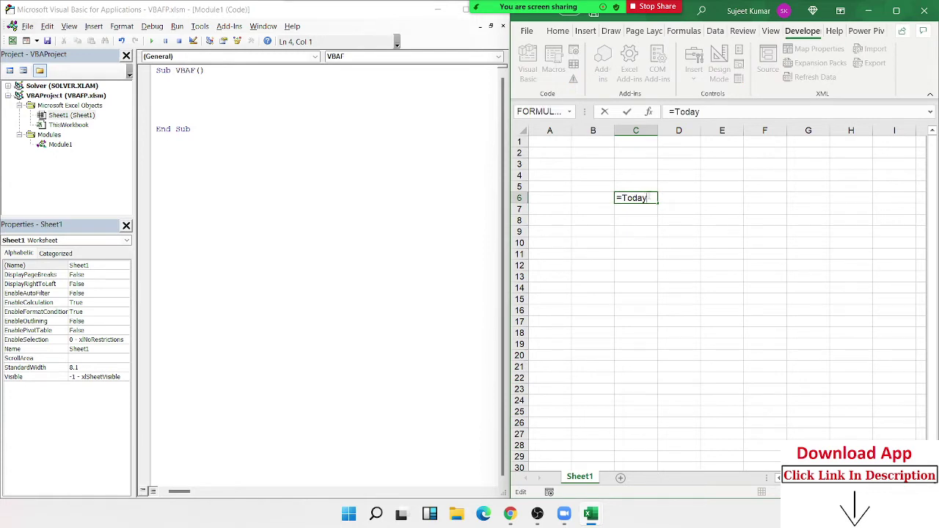
# Step: Enter =TODAY() in C6 and =YEAR(C6) in D7
pyautogui.write('()')
pyautogui.press('Return')
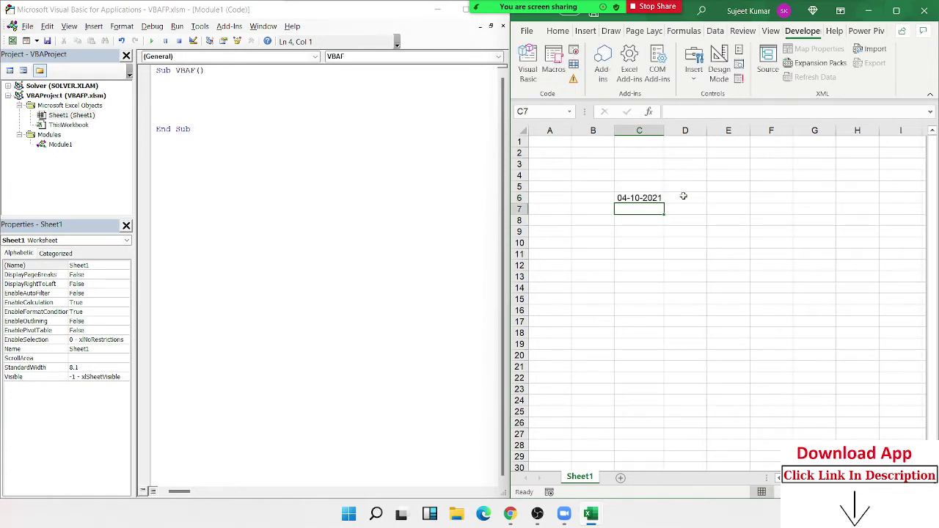
pyautogui.click(688, 210)
pyautogui.write('=y')
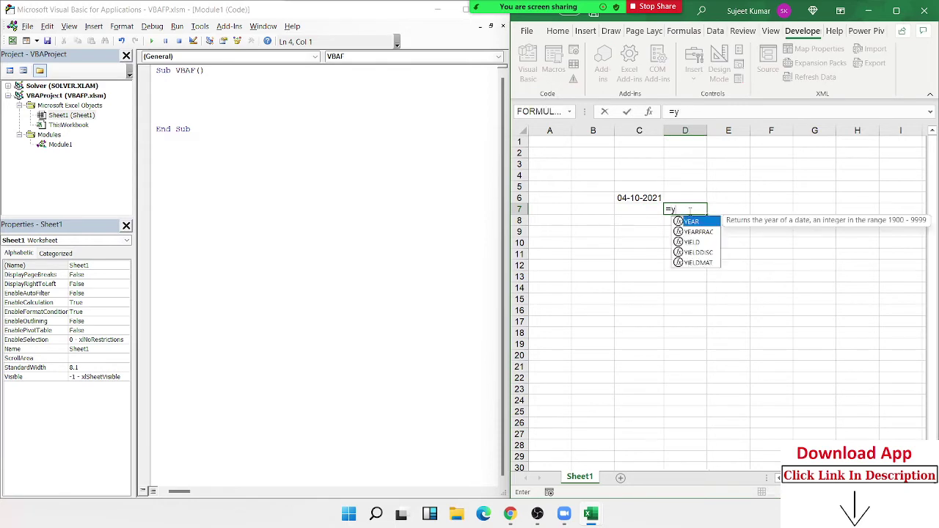
pyautogui.write('ea')
pyautogui.press('Tab')
pyautogui.write('c6')
pyautogui.press('Return')
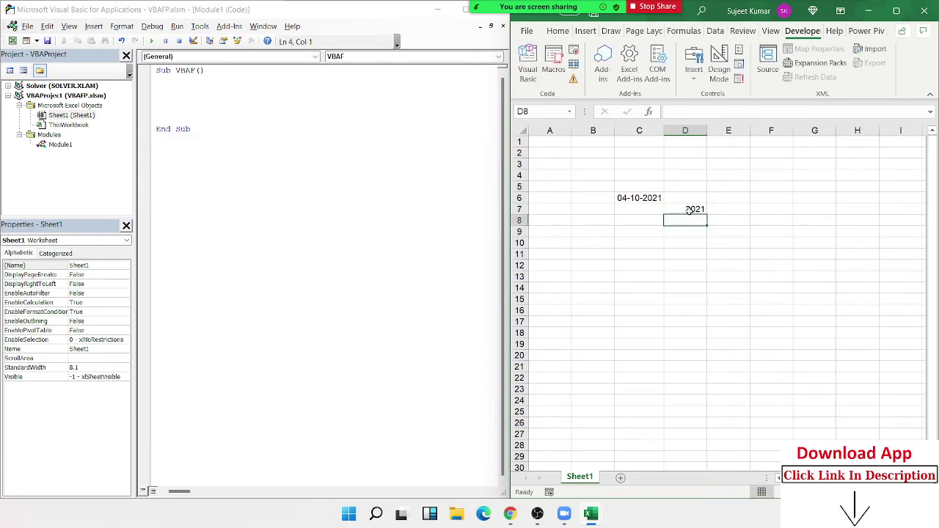
# Step: Enter the MONTH formula referencing C6 in E7
pyautogui.click(690, 210)
pyautogui.press('Right')
pyautogui.write('=')
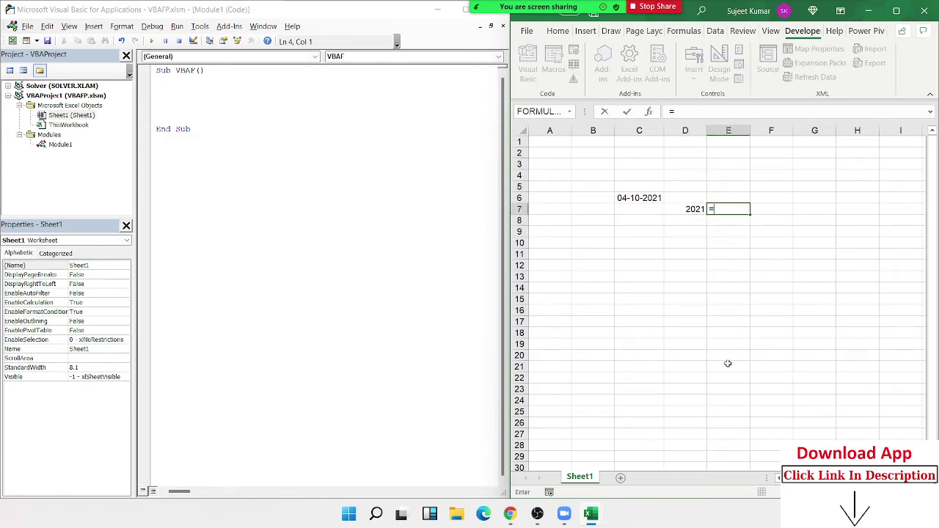
pyautogui.write('month')
pyautogui.press('Tab')
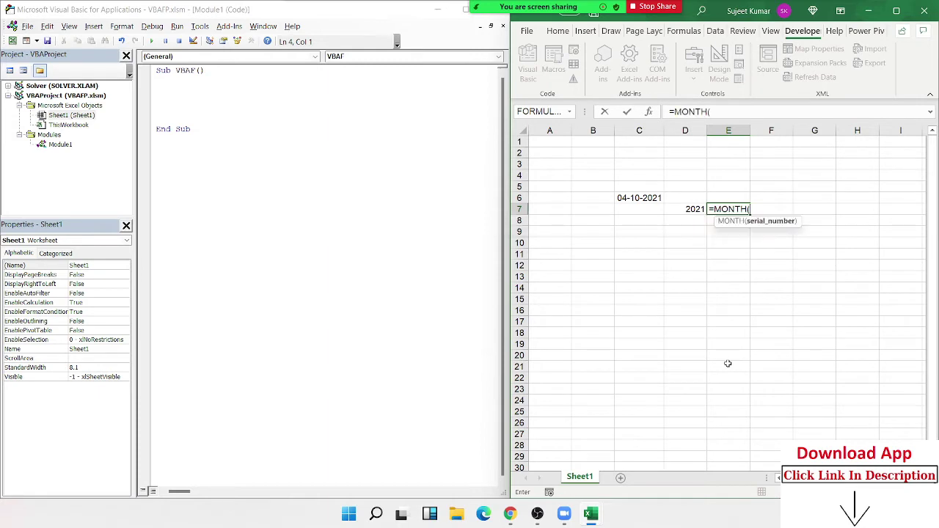
pyautogui.press('Left')
pyautogui.press('Left')
pyautogui.press('Up')
pyautogui.press('Return')
# Step: Enter the DAY formula referencing C6 in F7, showing day 4
pyautogui.press('Up')
pyautogui.press('Right')
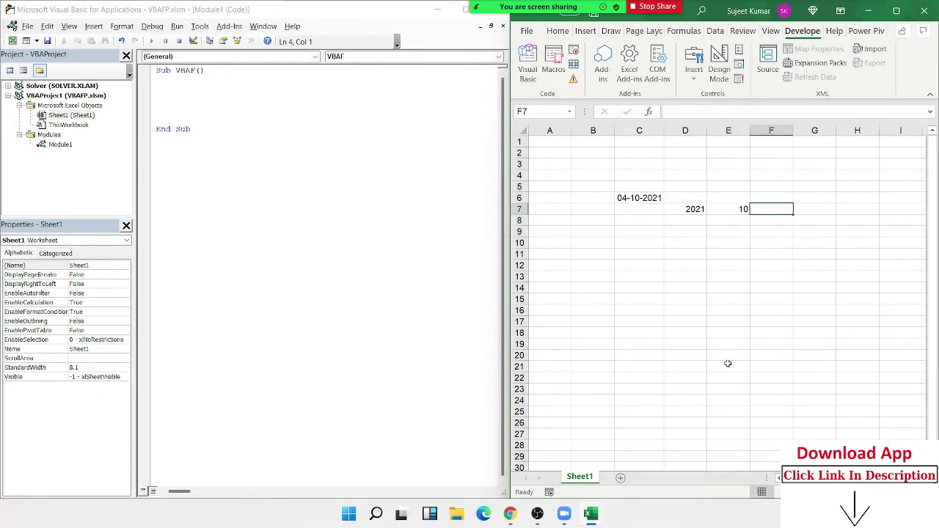
pyautogui.write('=d')
pyautogui.press('BackSpace')
pyautogui.press('BackSpace')
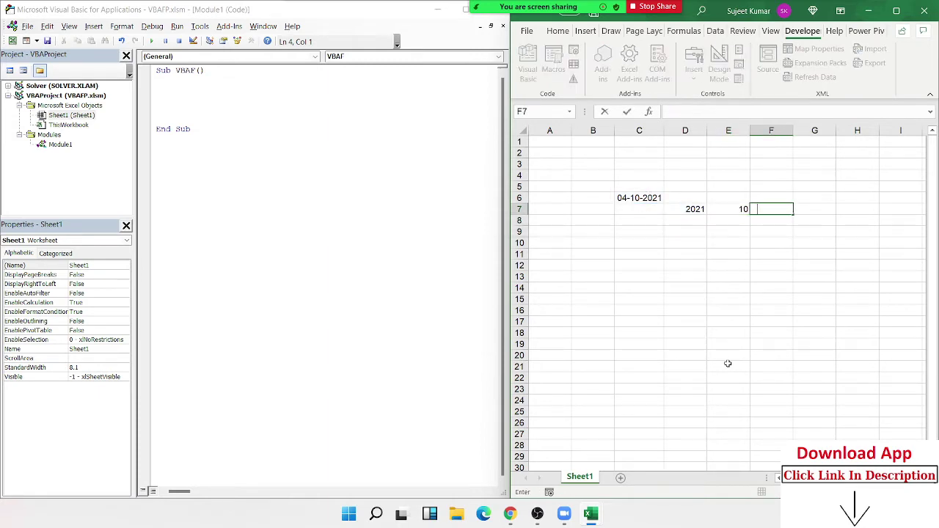
pyautogui.write('=day')
pyautogui.press('Tab')
pyautogui.press('Left')
pyautogui.press('Left')
pyautogui.press('Left')
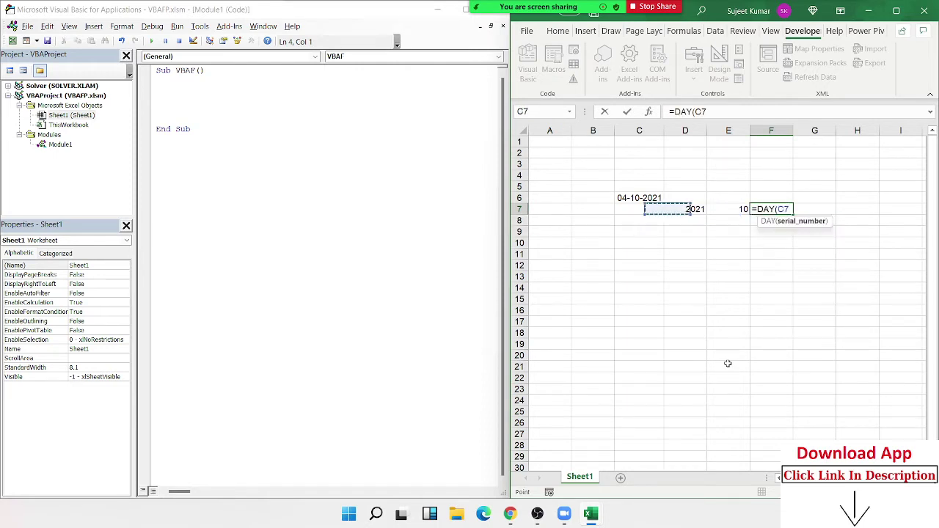
pyautogui.press('Up')
pyautogui.press('Return')
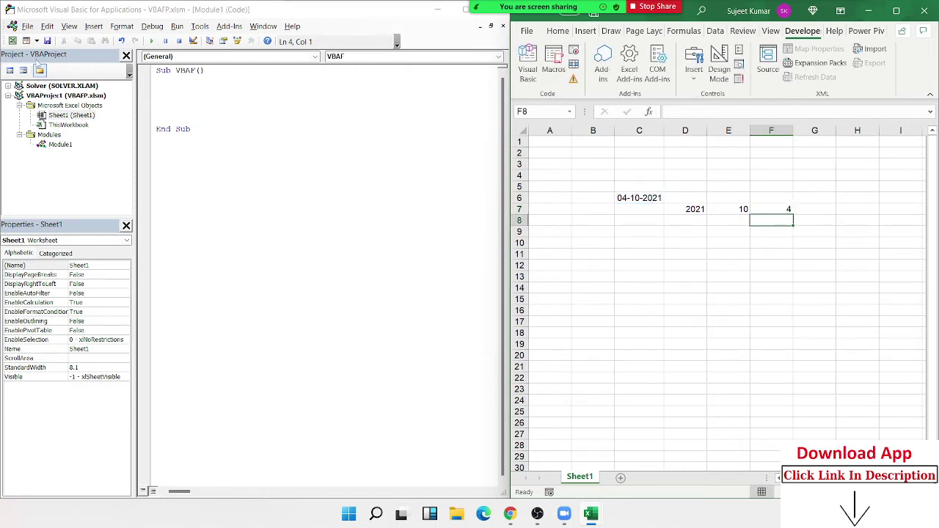
# Step: Write Date as the first line inside Sub VBAF, replacing an initial Today(
pyautogui.click(160, 85)
pyautogui.write('Tod')
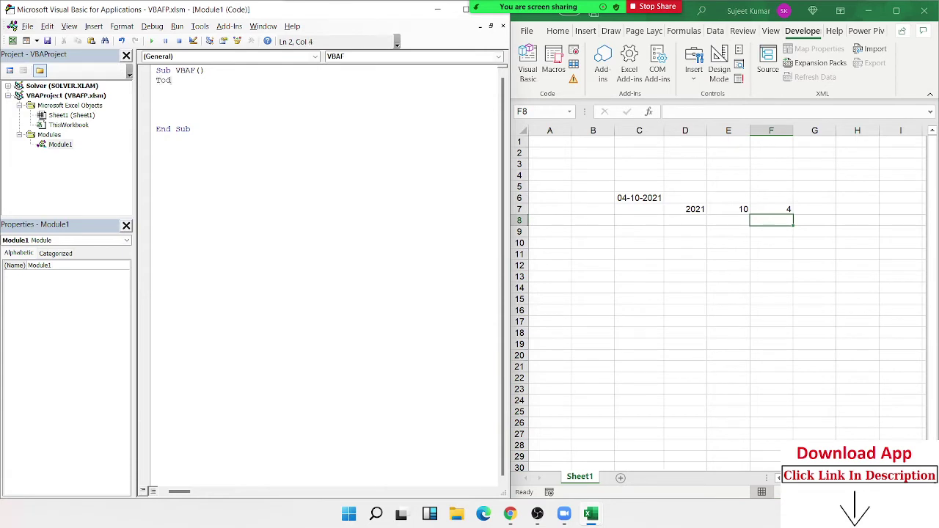
pyautogui.write('ay(')
pyautogui.press('BackSpace')
pyautogui.press('BackSpace')
pyautogui.press('BackSpace')
pyautogui.press('BackSpace')
pyautogui.press('BackSpace')
pyautogui.press('BackSpace')
pyautogui.write('Date')
pyautogui.hotkey('shift', 'Left')
pyautogui.hotkey('shift', 'Left')
pyautogui.hotkey('shift', 'Left')
pyautogui.hotkey('shift', 'Left')
pyautogui.hotkey('shift', 'Left')
pyautogui.hotkey('shift', 'Right')
# Step: Inspect C6's =TODAY() formula, then select the word Date in the macro
pyautogui.click(661, 199)
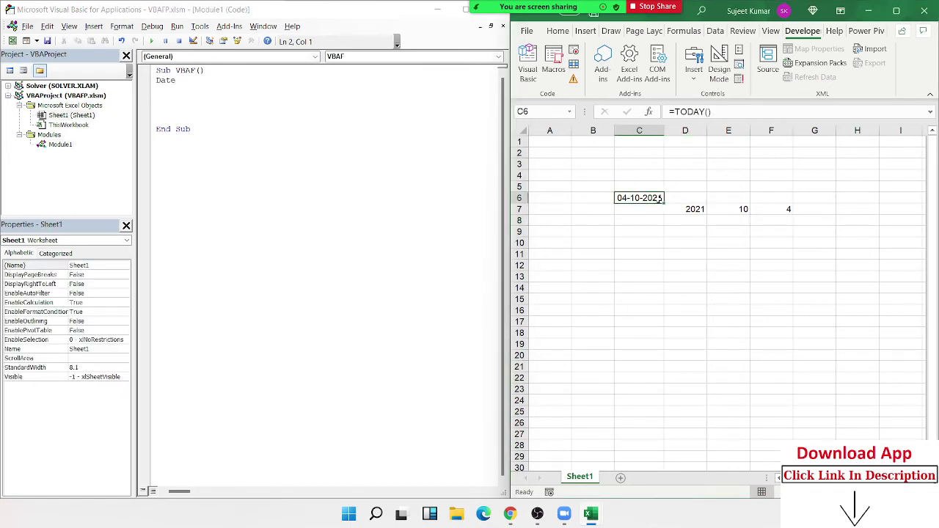
pyautogui.doubleClick(659, 198)
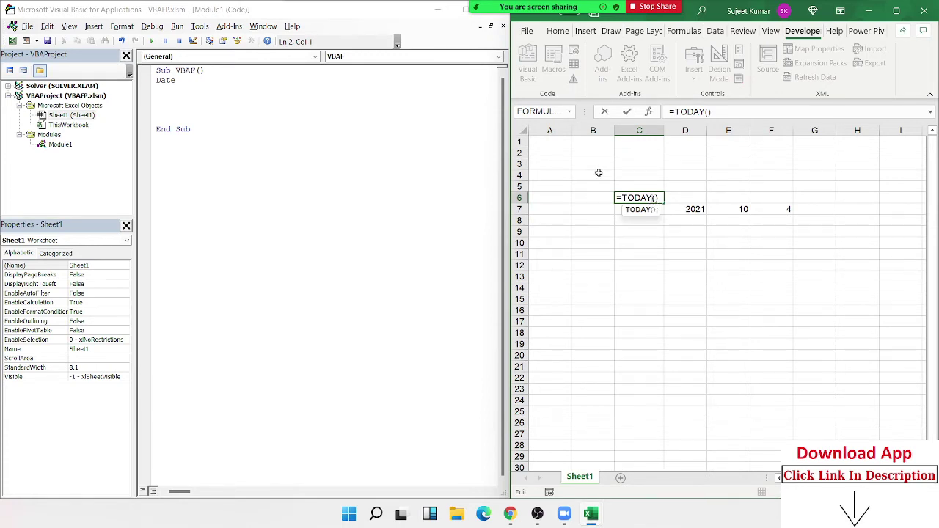
pyautogui.hotkey('ctrl', 'Return')
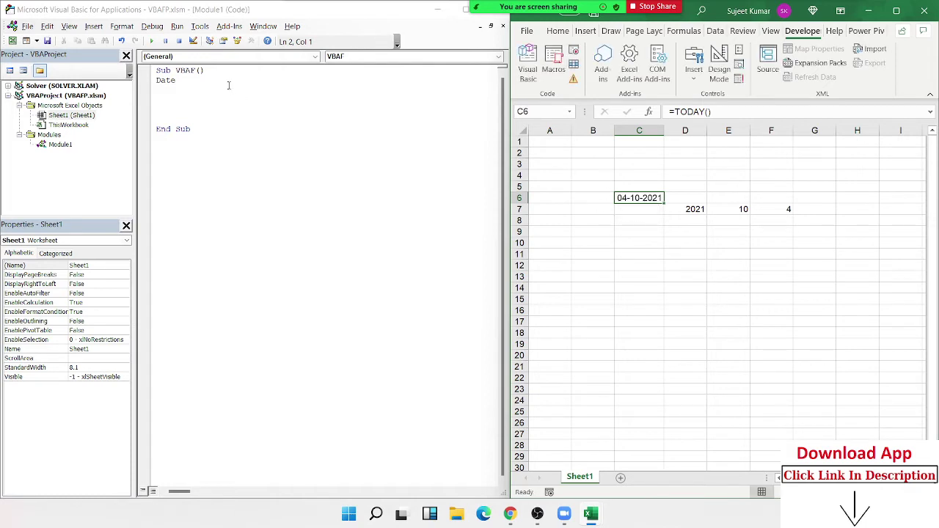
pyautogui.click(178, 79)
pyautogui.doubleClick(179, 80)
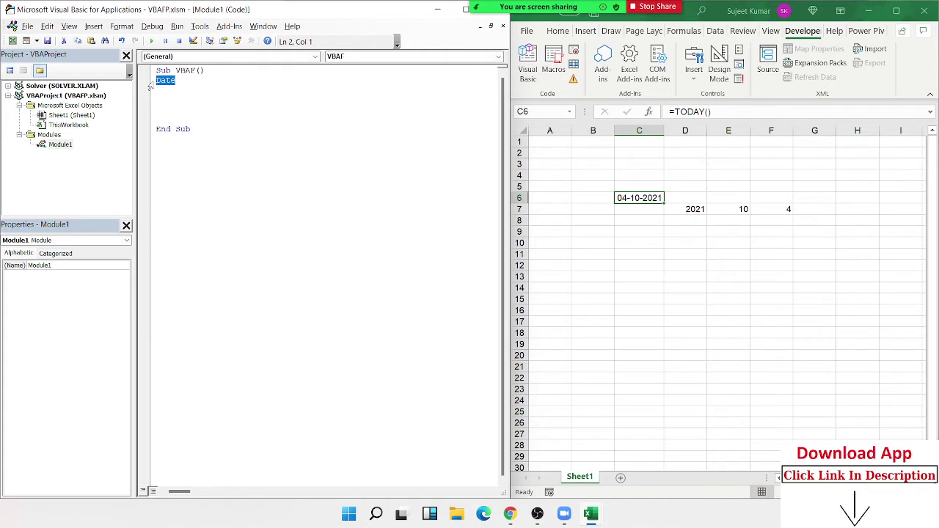
# Step: Prefix Date with y= and compare it against the YEAR formula in D7
pyautogui.click(156, 80)
pyautogui.write('y=')
pyautogui.click(159, 95)
pyautogui.doubleClick(183, 80)
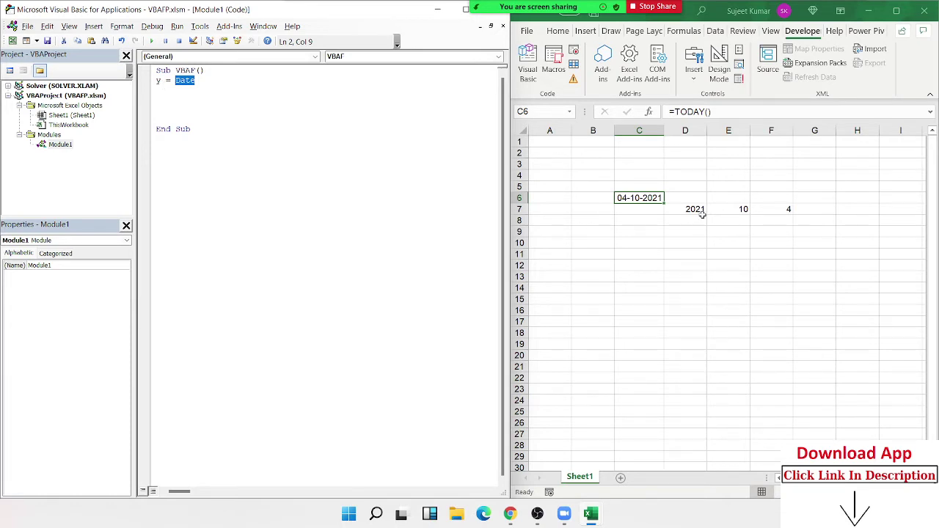
pyautogui.moveTo(703, 212); pyautogui.dragTo(685, 231)
pyautogui.click(713, 255)
pyautogui.click(690, 212)
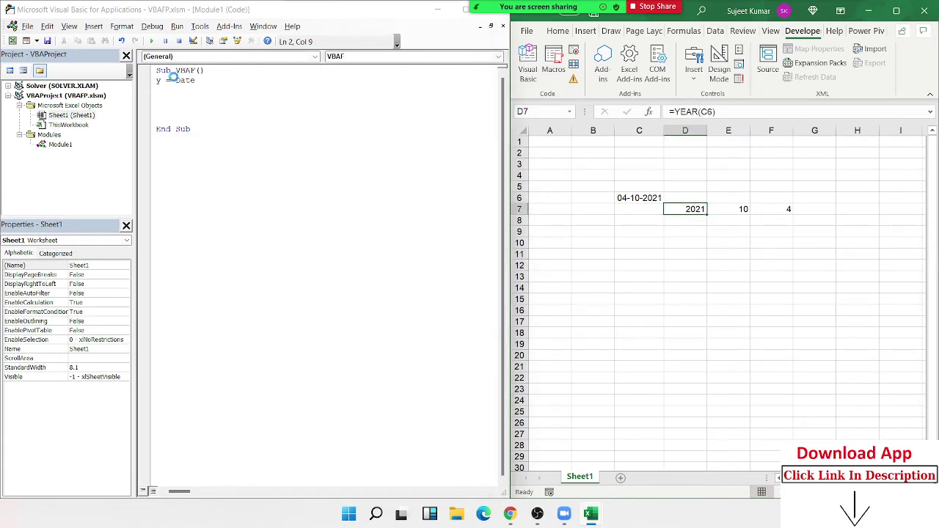
pyautogui.doubleClick(185, 80)
# Step: Rewrite line 2 as y = Year(Date) and start a new line
pyautogui.click(208, 91)
pyautogui.click(175, 81)
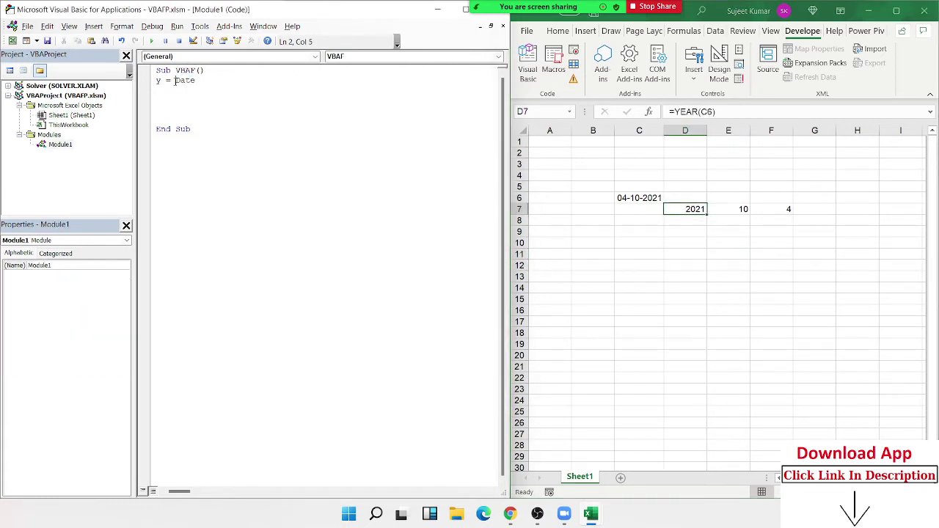
pyautogui.write('y = Yea')
pyautogui.write('r')
pyautogui.write('(')
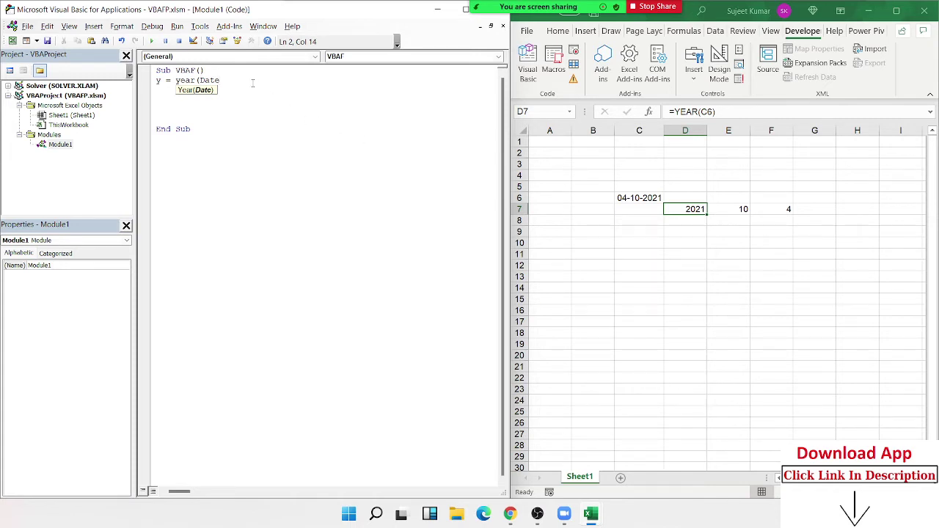
pyautogui.write(')')
pyautogui.press('Return')
# Step: Add m = Month(Date) and d = Day(Date) on the next two macro lines
pyautogui.write('m')
pyautogui.write('=month')
pyautogui.write('(')
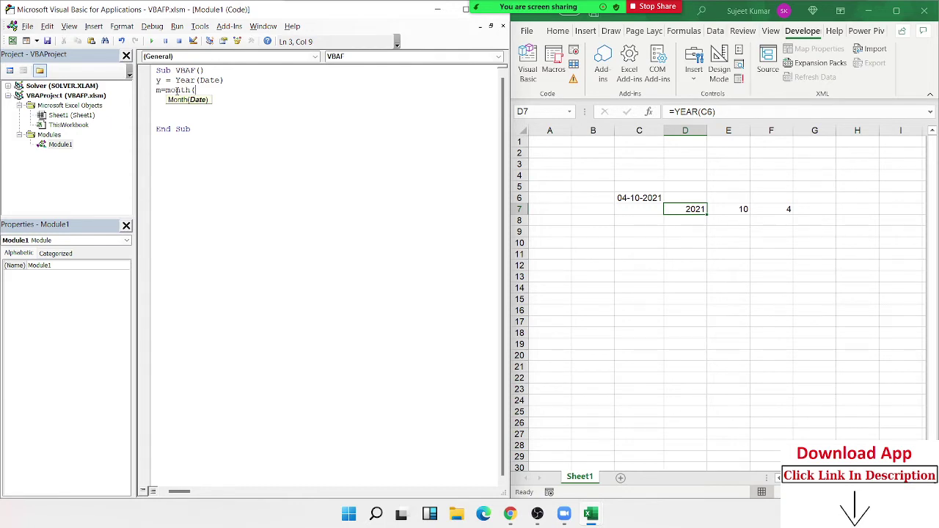
pyautogui.write('Date)')
pyautogui.press('Return')
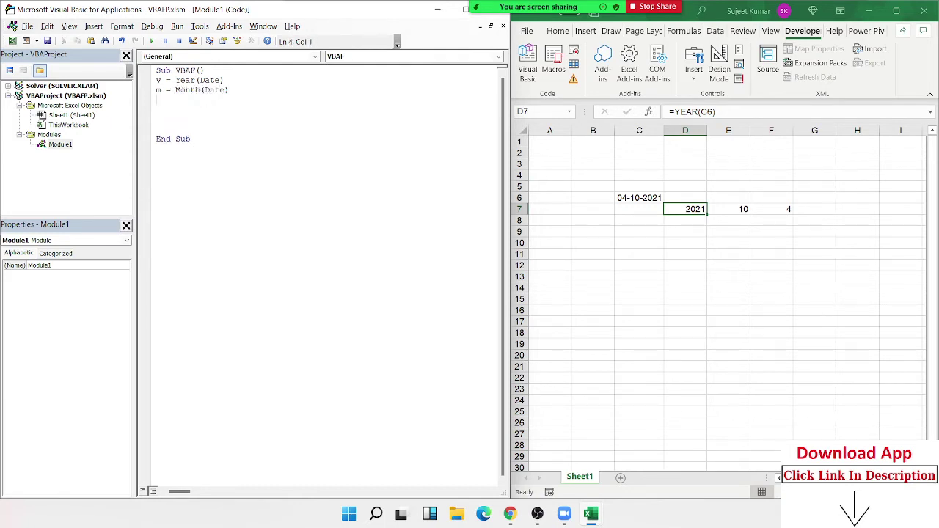
pyautogui.write('d=')
pyautogui.write('Day')
pyautogui.write('(')
pyautogui.write('date)')
pyautogui.press('Return')
# Step: Put =EOMONTH(C6,0) in C9 and format it as a date showing 31-Oct-21
pyautogui.click(652, 254)
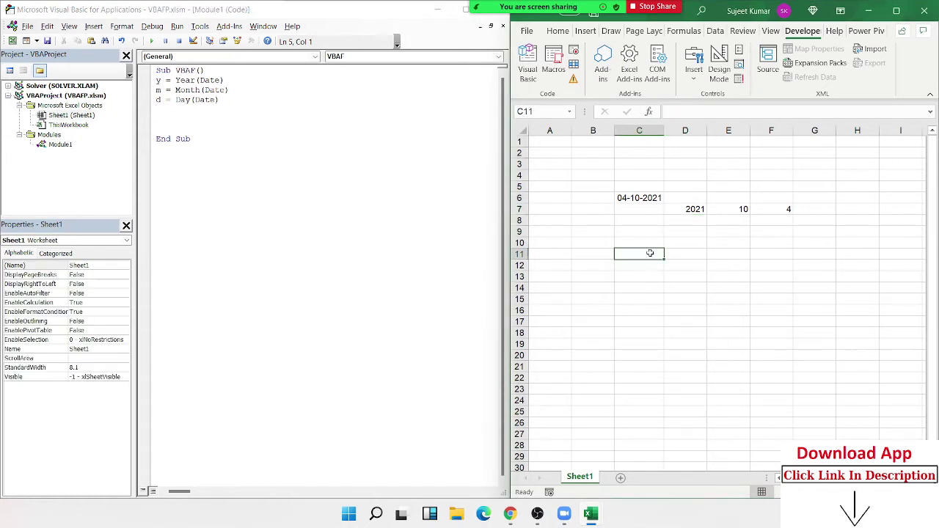
pyautogui.click(643, 232)
pyautogui.write('=')
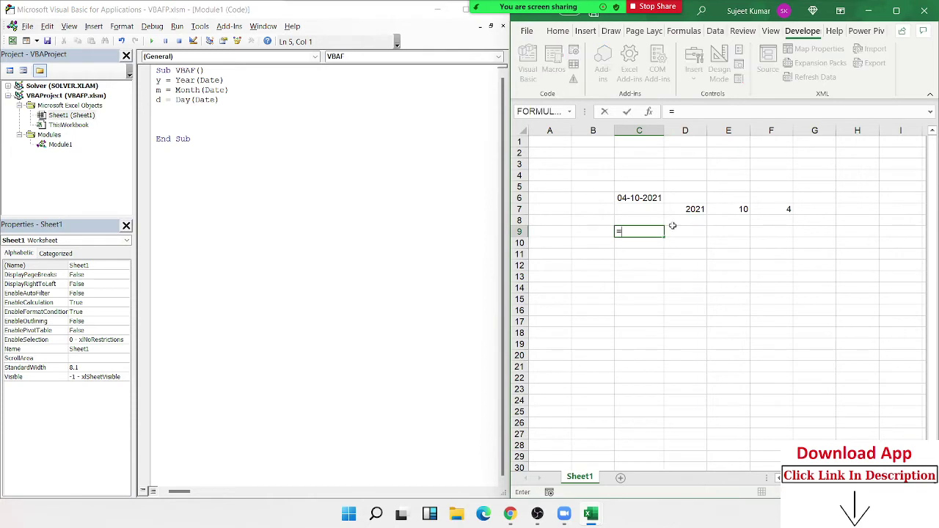
pyautogui.write('eo')
pyautogui.click(638, 198)
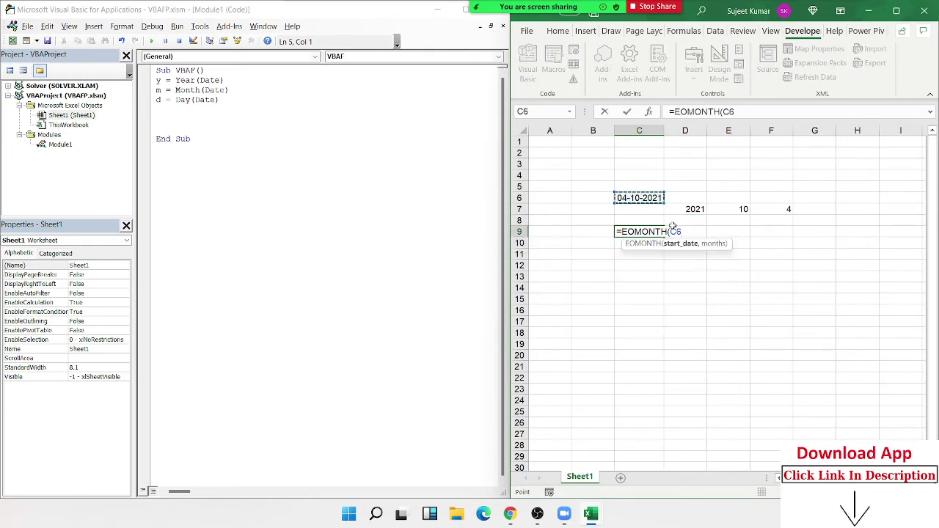
pyautogui.press('Return')
pyautogui.press('Return')
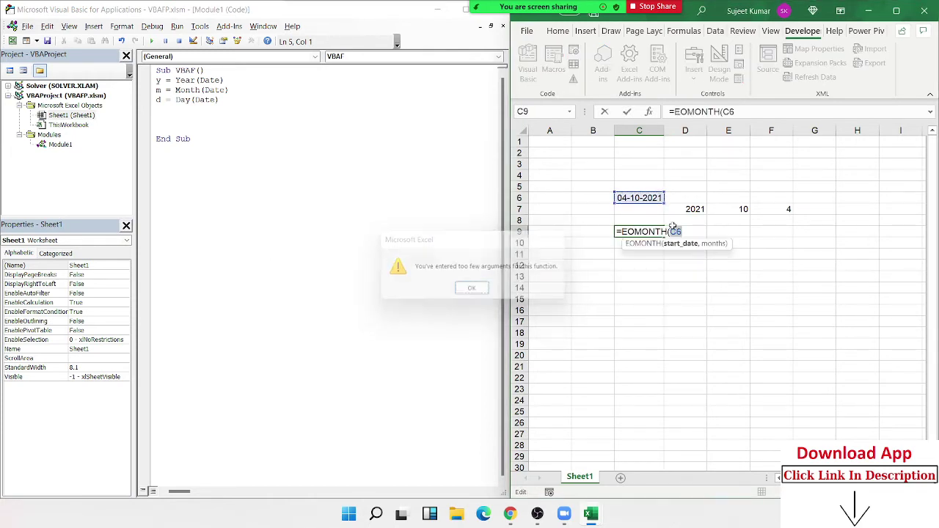
pyautogui.write(',0')
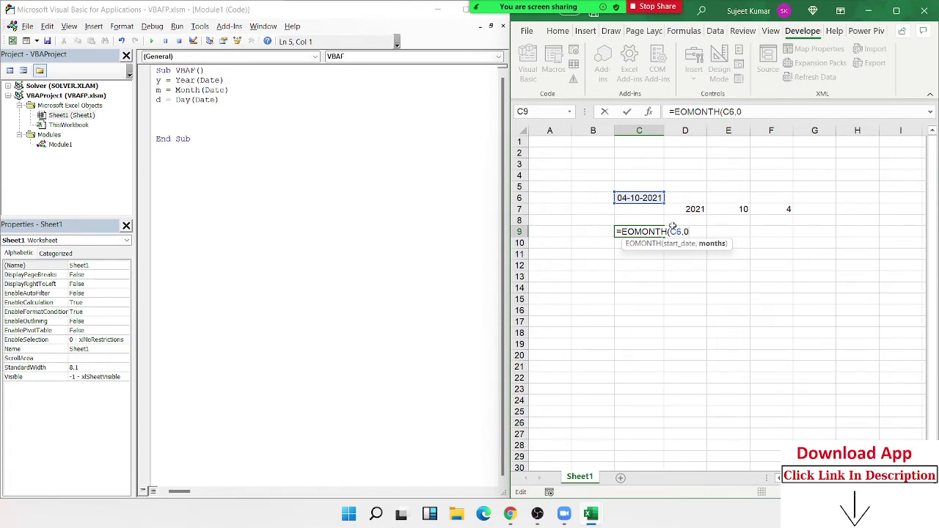
pyautogui.press('Return')
pyautogui.press('Up')
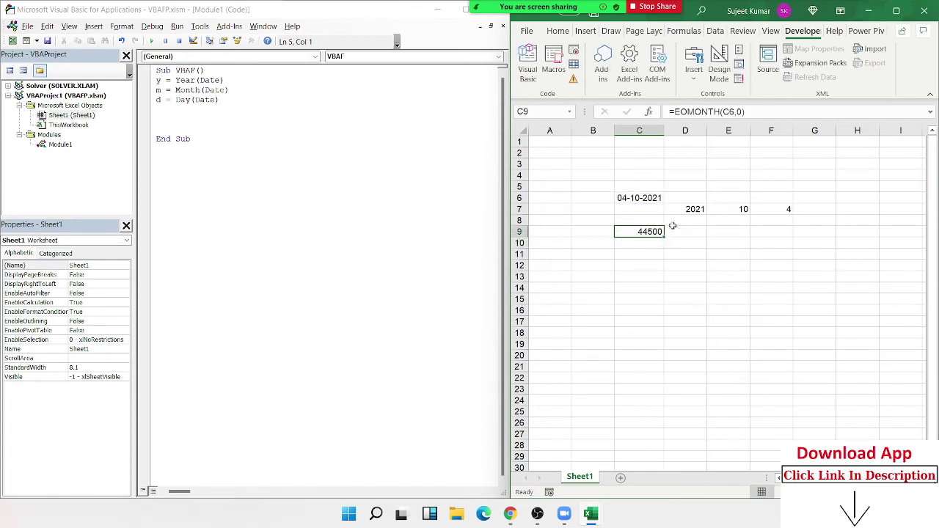
pyautogui.hotkey('ctrl', 'shift', '3')
pyautogui.click(157, 117)
# Step: Write application.WorksheetFunction.EoMonth on the blank macro line, fixing mistyped attempts
pyautogui.write('ec')
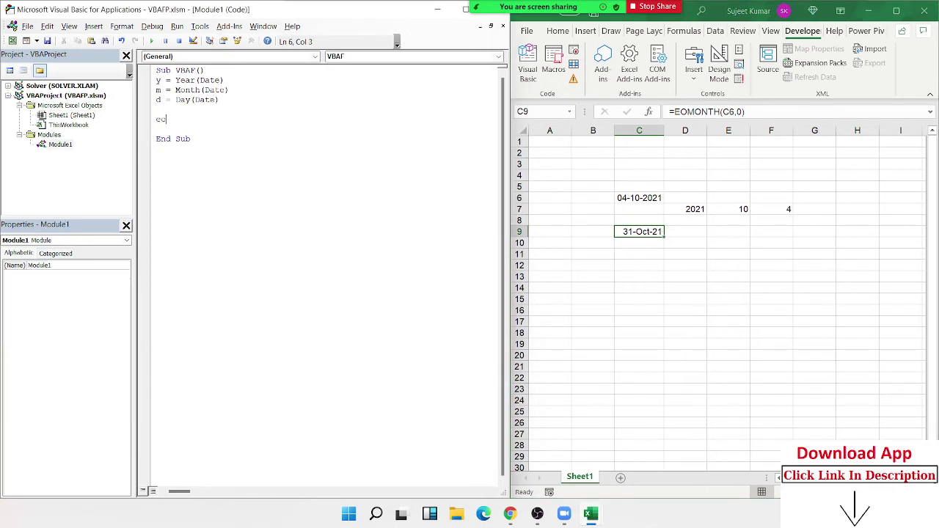
pyautogui.write('month')
pyautogui.write('(')
pyautogui.press('BackSpace')
pyautogui.press('BackSpace')
pyautogui.press('BackSpace')
pyautogui.press('BackSpace')
pyautogui.press('BackSpace')
pyautogui.press('BackSpace')
pyautogui.press('BackSpace')
pyautogui.write('appli')
pyautogui.write('cation')
pyautogui.write('.w')
pyautogui.press('Down')
pyautogui.press('Down')
pyautogui.press('Down')
pyautogui.press('Down')
pyautogui.press('Down')
pyautogui.press('Down')
pyautogui.press('Tab')
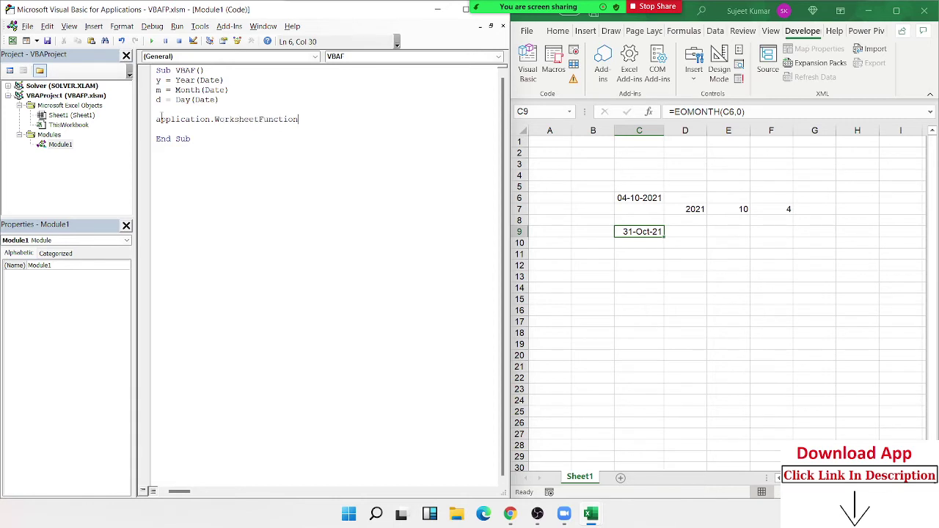
pyautogui.write('.eo')
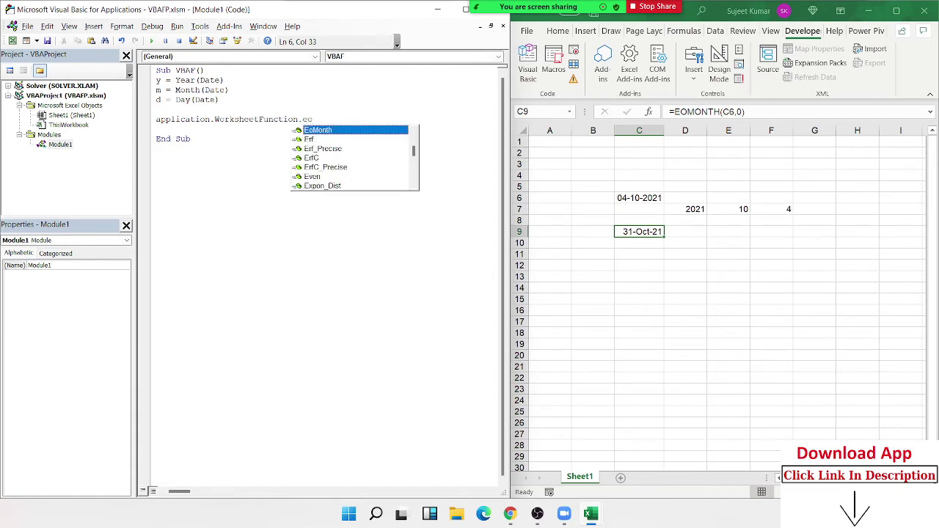
pyautogui.press('BackSpace')
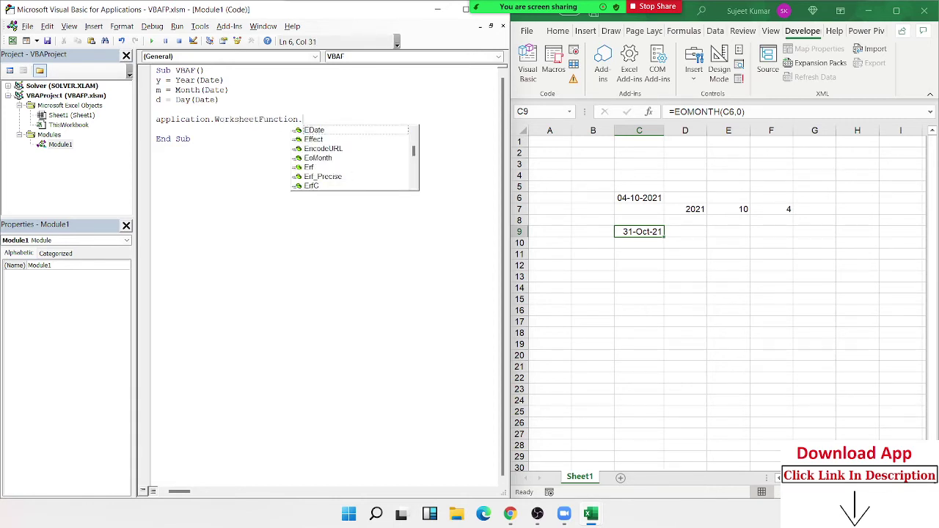
pyautogui.write('to')
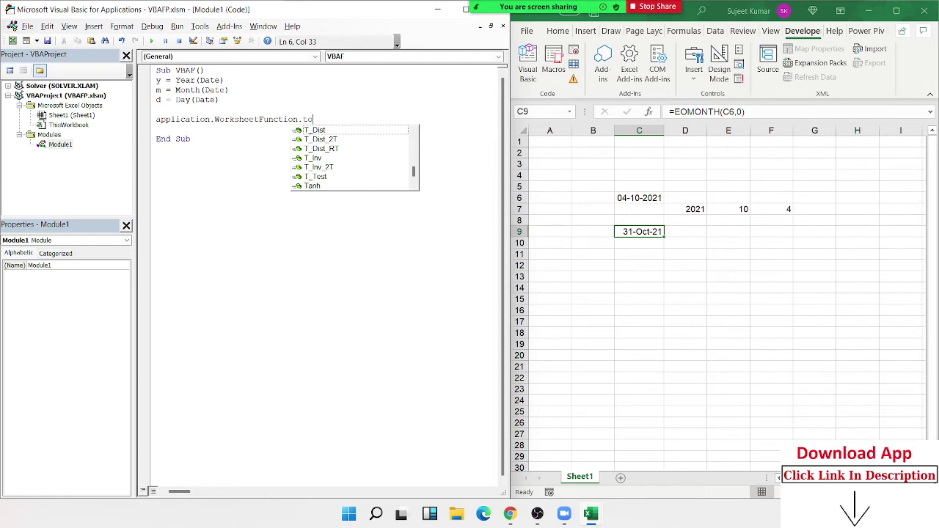
pyautogui.write('d')
pyautogui.press('BackSpace')
pyautogui.press('BackSpace')
pyautogui.press('BackSpace')
pyautogui.write('eo')
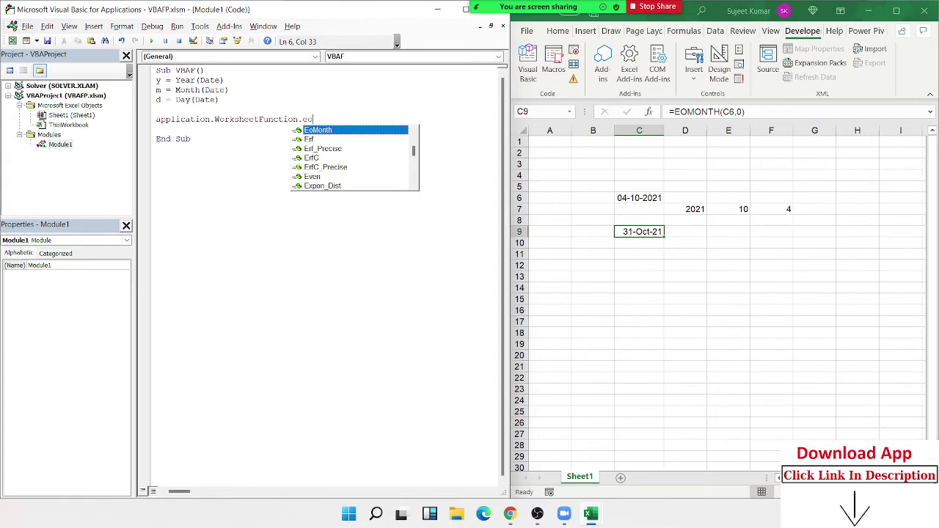
pyautogui.press('Tab')
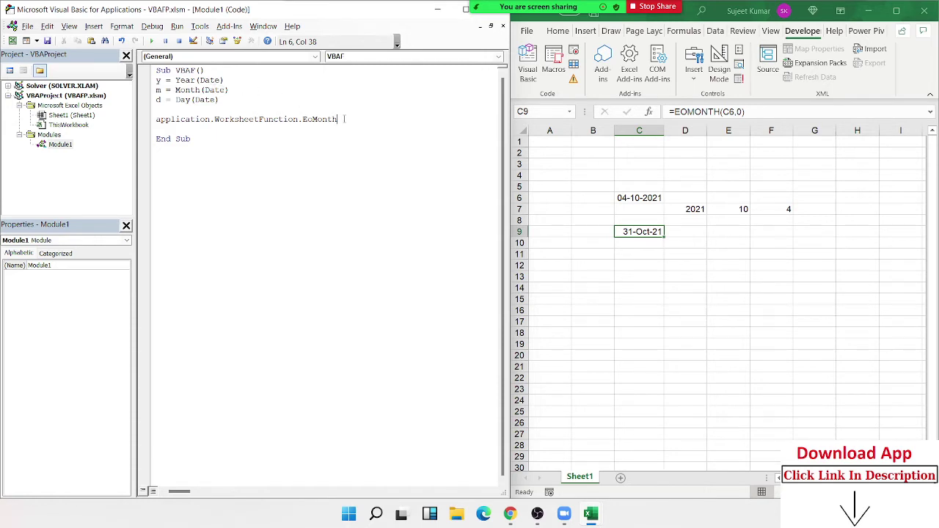
# Step: Delete the half-written EoMonth line from the macro
pyautogui.moveTo(344, 119); pyautogui.dragTo(219, 119)
pyautogui.moveTo(338, 119); pyautogui.dragTo(156, 120)
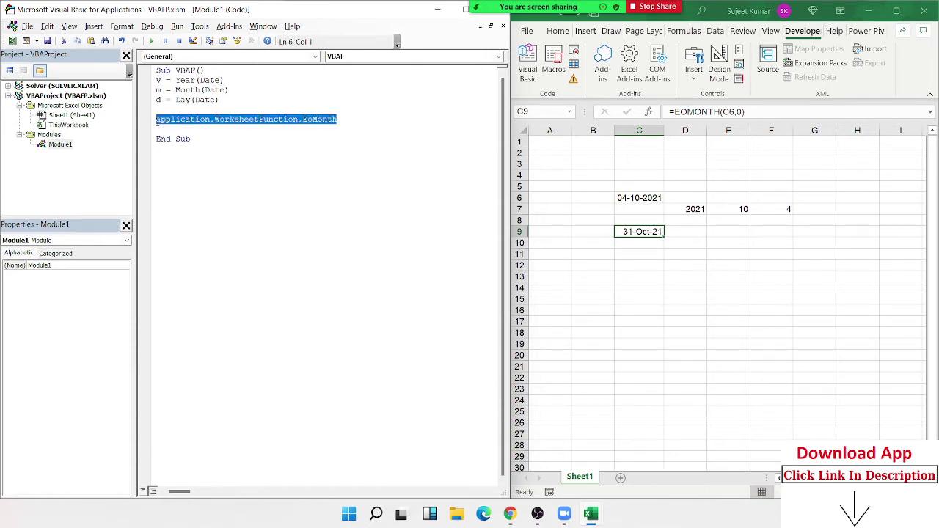
pyautogui.press('Delete')
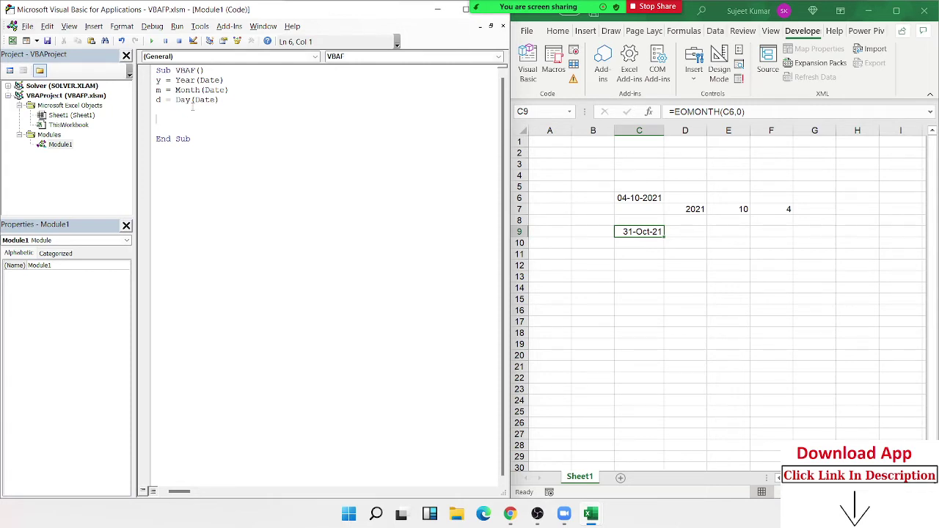
# Step: Review the y, m and d lines and add blank lines above End Sub
pyautogui.doubleClick(210, 81)
pyautogui.click(191, 111)
pyautogui.click(183, 120)
pyautogui.moveTo(157, 109); pyautogui.dragTo(149, 80)
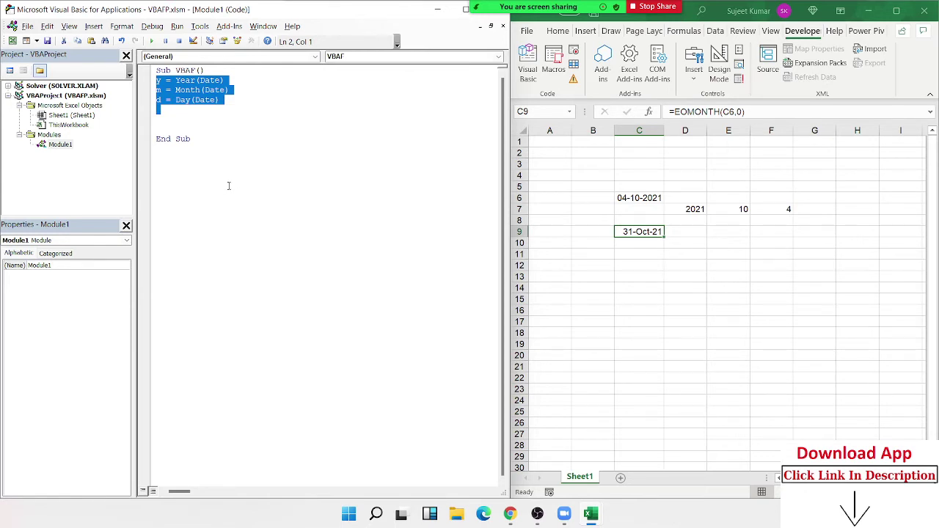
pyautogui.click(186, 116)
pyautogui.moveTo(167, 105); pyautogui.dragTo(155, 74)
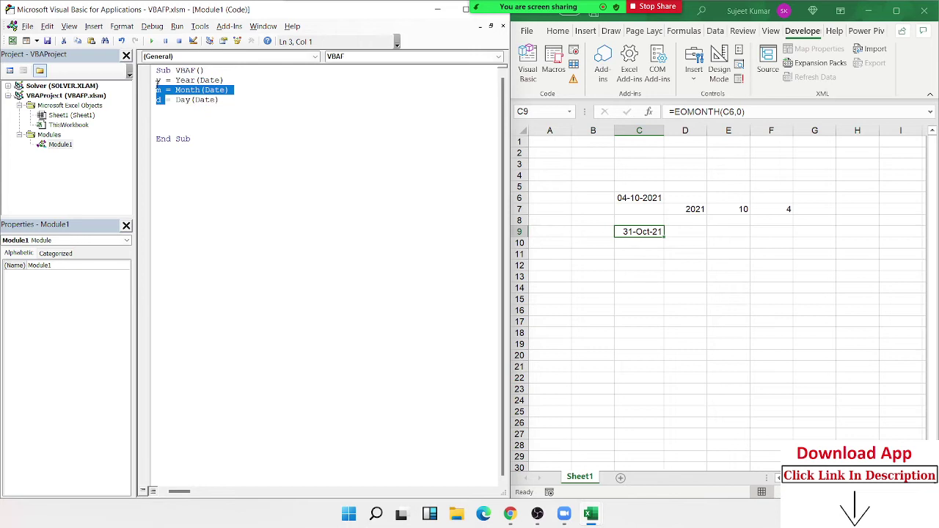
pyautogui.click(157, 119)
pyautogui.press('Return')
pyautogui.press('Return')
# Step: Type mkdir on the blank line below the d assignment
pyautogui.click(157, 119)
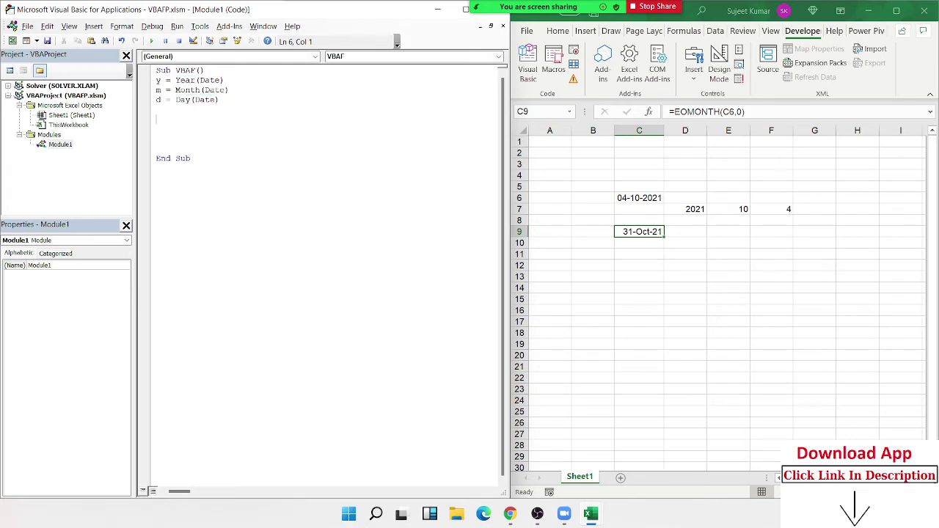
pyautogui.press('Return')
pyautogui.write('mkdir')
pyautogui.write('mk')
pyautogui.press('BackSpace')
pyautogui.press('BackSpace')
pyautogui.press('BackSpace')
pyautogui.press('BackSpace')
pyautogui.press('BackSpace')
pyautogui.write('mkdir')
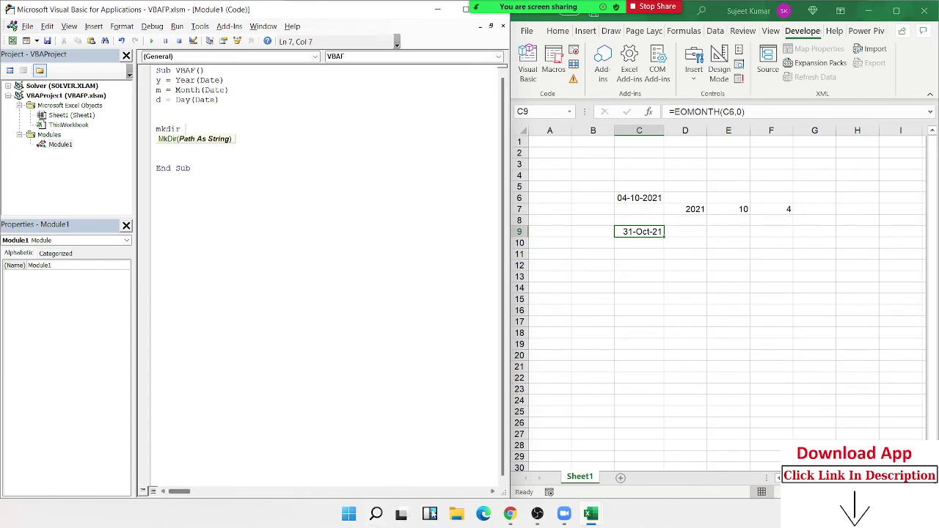
# Step: Check the existing folders on drive E: in File Explorer, then return to the editor
pyautogui.click(456, 514)
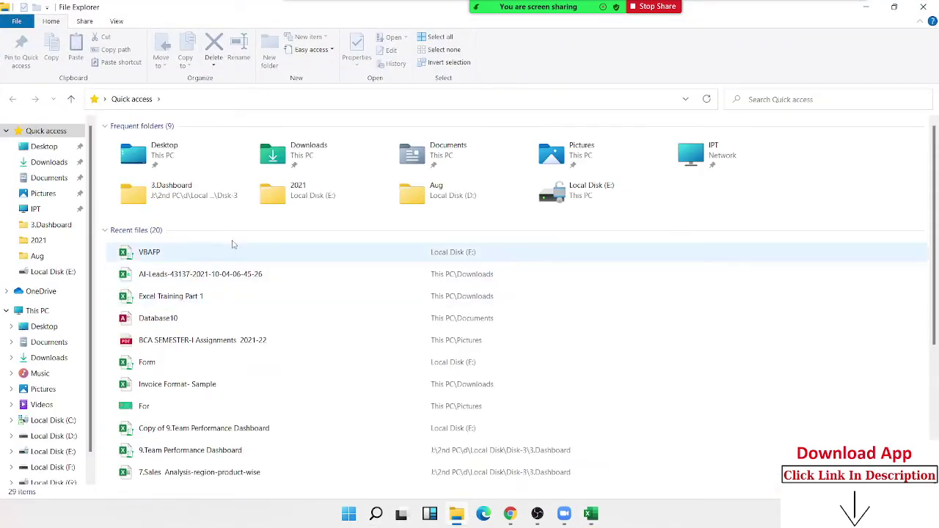
pyautogui.click(53, 452)
pyautogui.click(214, 102)
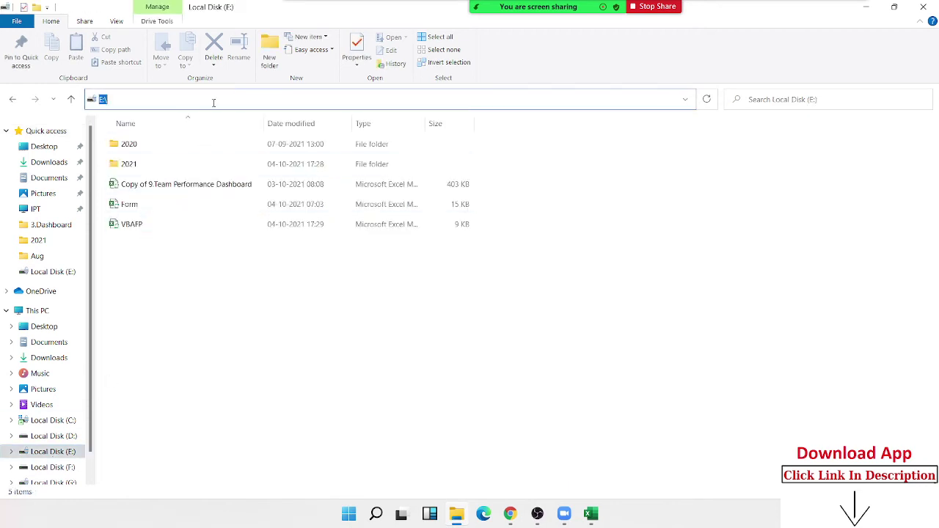
pyautogui.hotkey('alt', 'Tab')
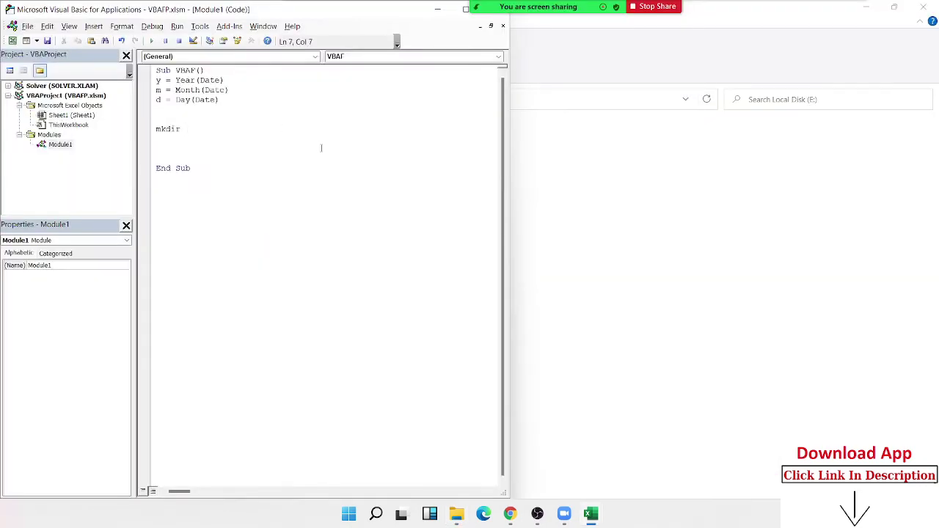
# Step: Complete the line as MkDir "E:\2021", trying and removing a \10\4 extension
pyautogui.write('"E:\\')
pyautogui.write('2021"')
pyautogui.click(197, 145)
pyautogui.click(227, 129)
pyautogui.write('\\')
pyautogui.press('BackSpace')
pyautogui.write('\\')
pyautogui.write('10')
pyautogui.write('\\4')
pyautogui.click(320, 151)
pyautogui.doubleClick(234, 129)
pyautogui.click(244, 129)
pyautogui.click(250, 130)
pyautogui.press('BackSpace')
pyautogui.press('BackSpace')
pyautogui.press('BackSpace')
pyautogui.press('BackSpace')
pyautogui.press('BackSpace')
# Step: Duplicate the MkDir line and extend the copy to "E:\2021\10"
pyautogui.click(173, 155)
pyautogui.press('Up')
pyautogui.press('Up')
pyautogui.press('Up')
pyautogui.hotkey('shift', 'Down')
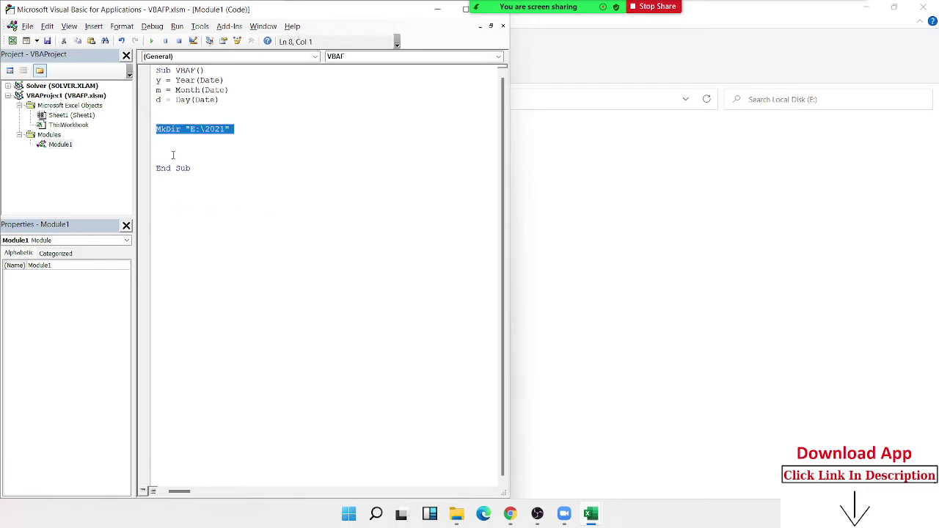
pyautogui.hotkey('ctrl', 'c')
pyautogui.hotkey('ctrl', 'v')
pyautogui.hotkey('ctrl', 'v')
pyautogui.click(242, 137)
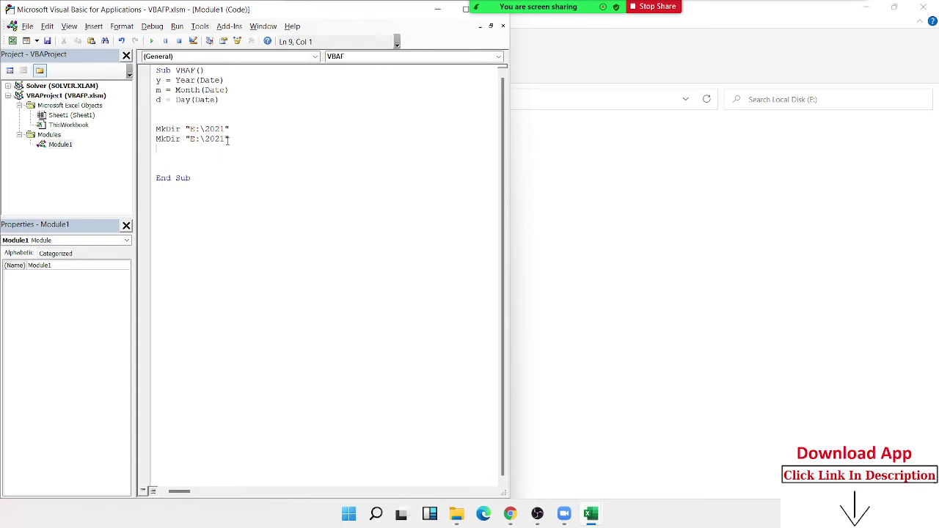
pyautogui.write('\\')
pyautogui.write('10')
pyautogui.press('Return')
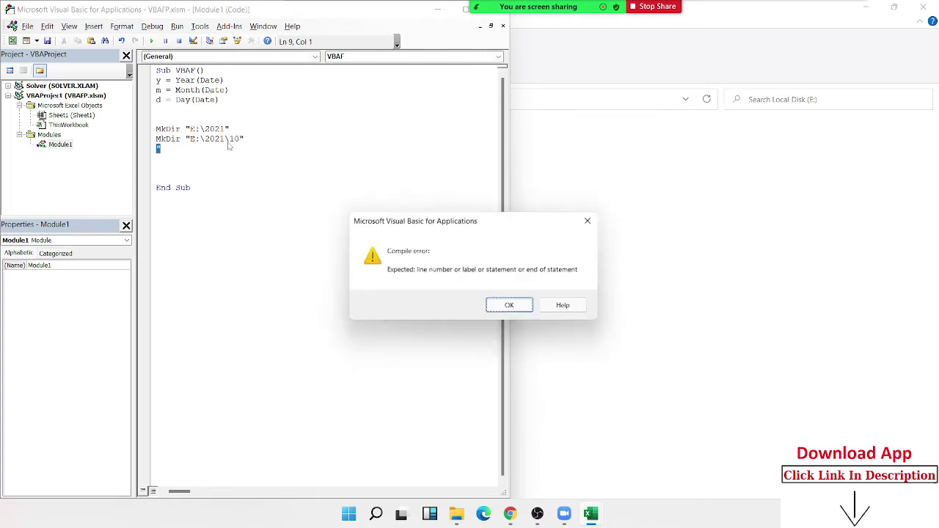
# Step: Dismiss the compile error, duplicate the E:\2021\10 line and append \4
pyautogui.press('Return')
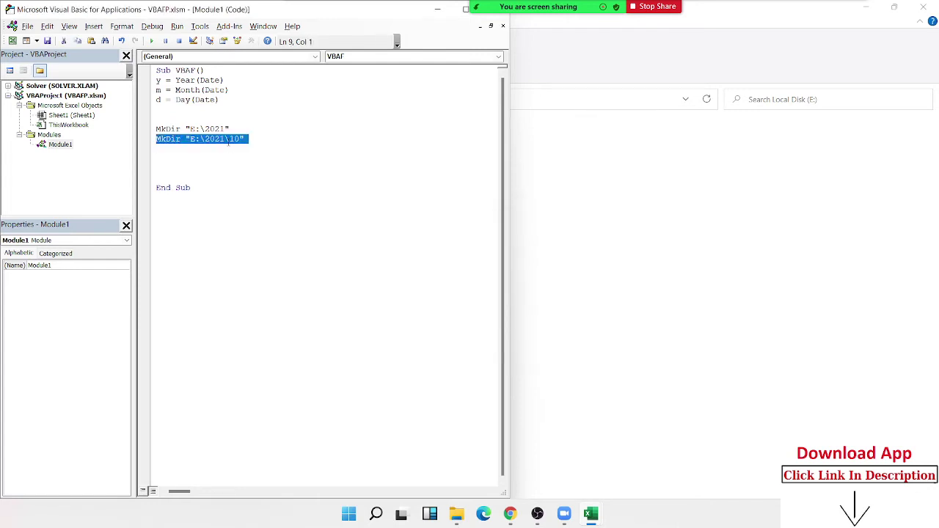
pyautogui.hotkey('ctrl', 'c')
pyautogui.hotkey('ctrl', 'v')
pyautogui.hotkey('ctrl', 'v')
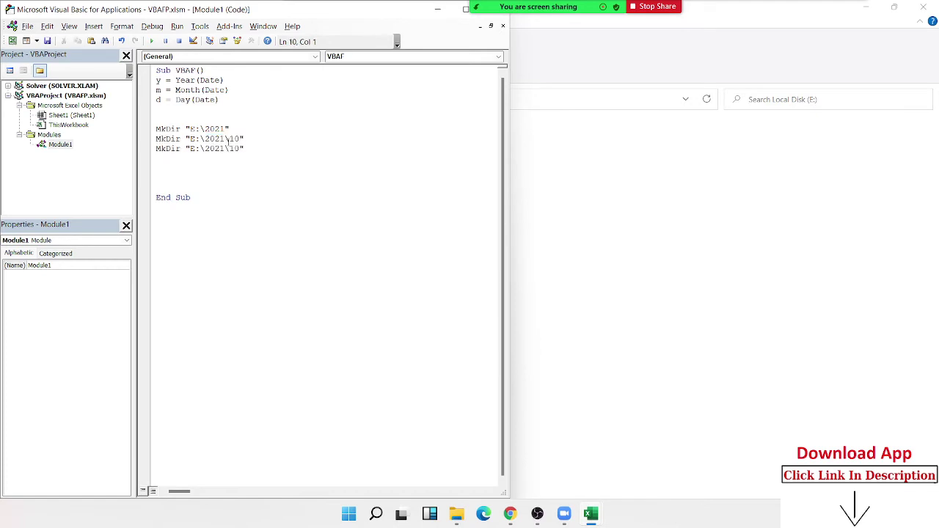
pyautogui.click(240, 148)
pyautogui.write('\\4')
pyautogui.click(156, 158)
# Step: Check drive E: in File Explorer, then minimize it
pyautogui.click(221, 129)
pyautogui.click(673, 215)
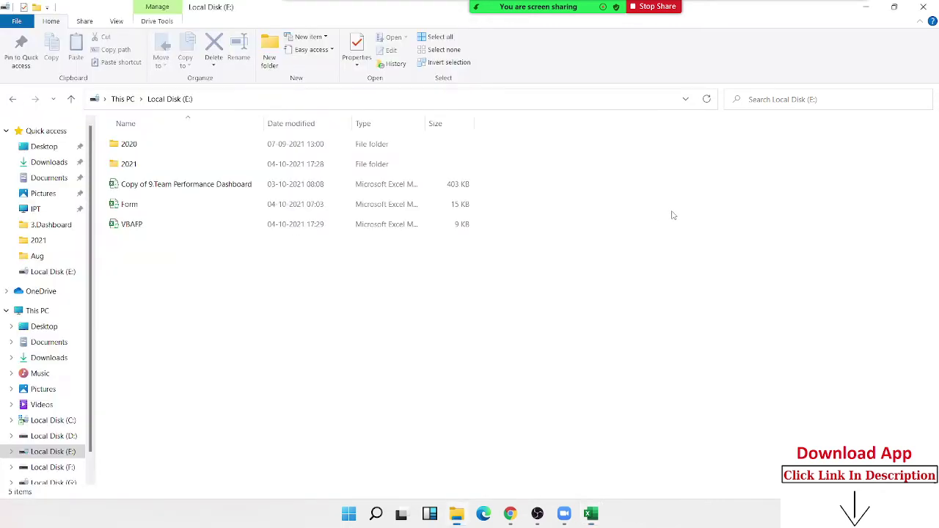
pyautogui.click(866, 8)
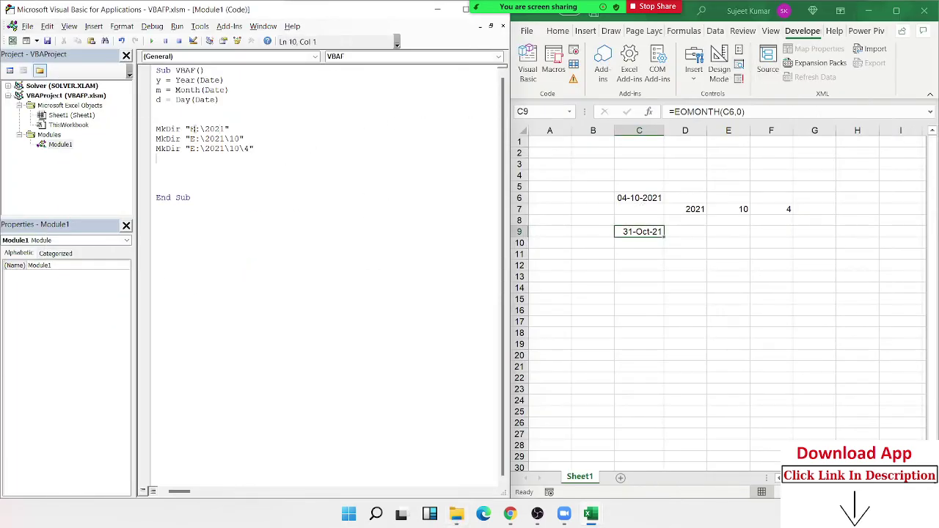
# Step: Replace 2021 with y so the first MkDir line reads MkDir "E:\y"
pyautogui.click(203, 129)
pyautogui.press('Delete')
pyautogui.press('Delete')
pyautogui.press('Delete')
pyautogui.press('Delete')
pyautogui.write('y')
pyautogui.click(237, 217)
pyautogui.doubleClick(206, 129)
pyautogui.click(611, 165)
# Step: Enter 20 in cell A1, then cancel the unfinished formula in B2 with Esc
pyautogui.click(556, 143)
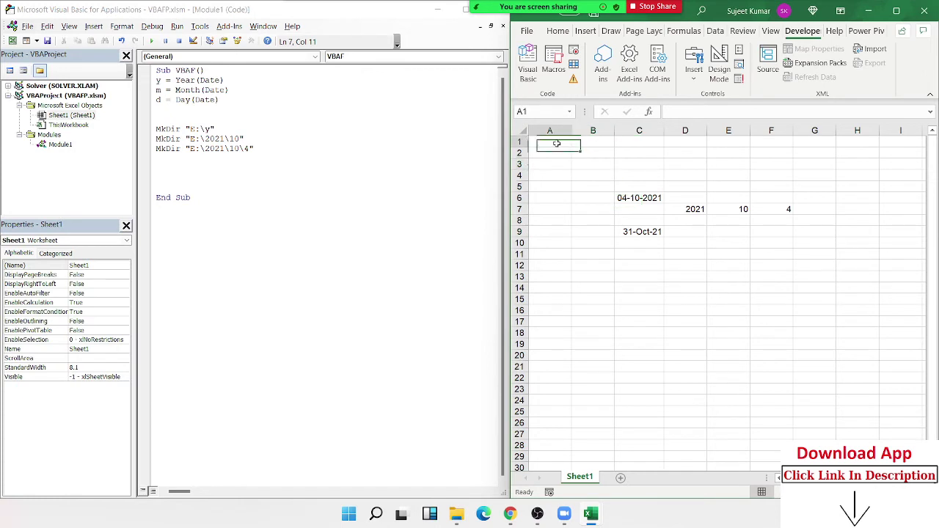
pyautogui.write('20')
pyautogui.press('Tab')
pyautogui.press('Down')
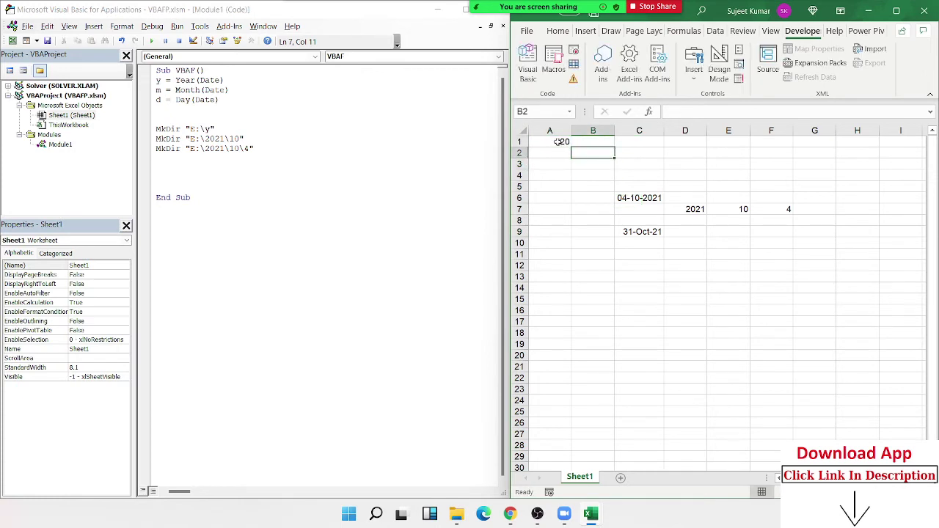
pyautogui.write('=')
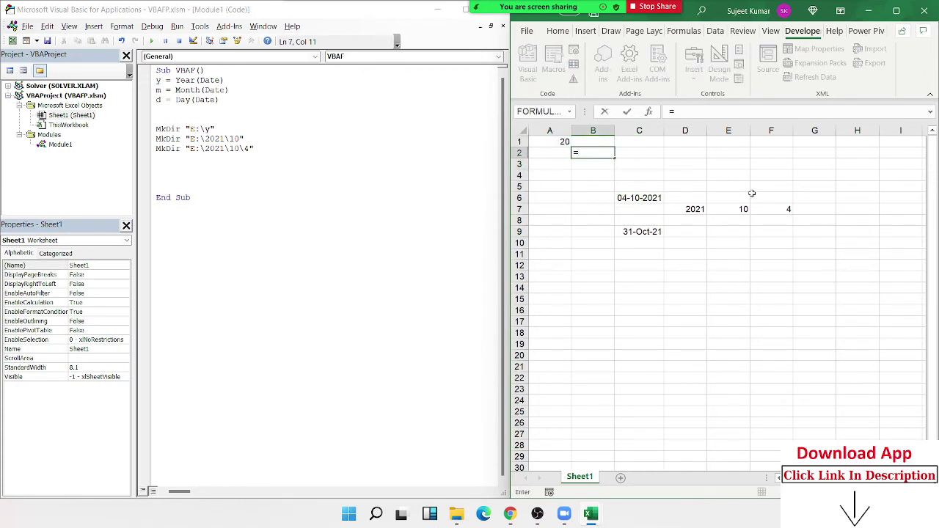
pyautogui.write('"')
pyautogui.write('A1')
pyautogui.write('""+20')
pyautogui.press('Escape')
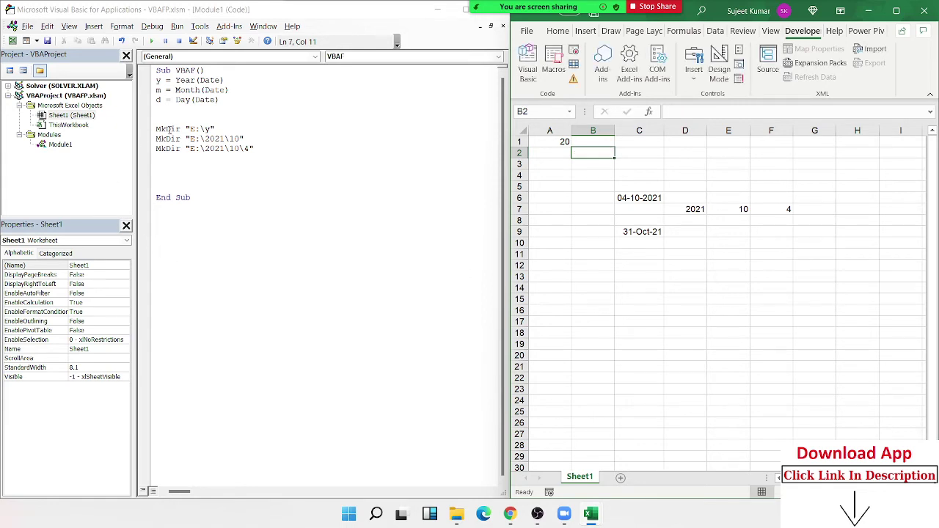
# Step: Make the first MkDir path "E:\" & y, with 'E:\2021\ added as a comment
pyautogui.doubleClick(206, 128)
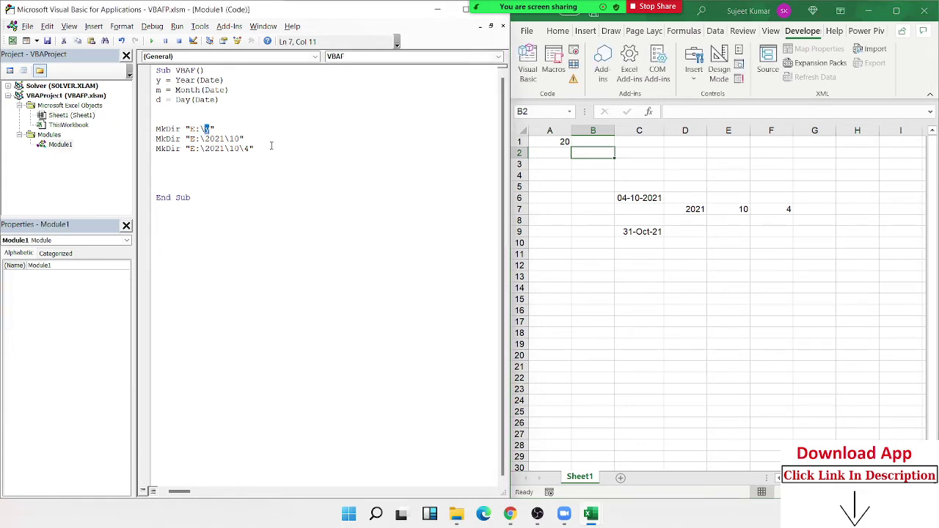
pyautogui.press('BackSpace')
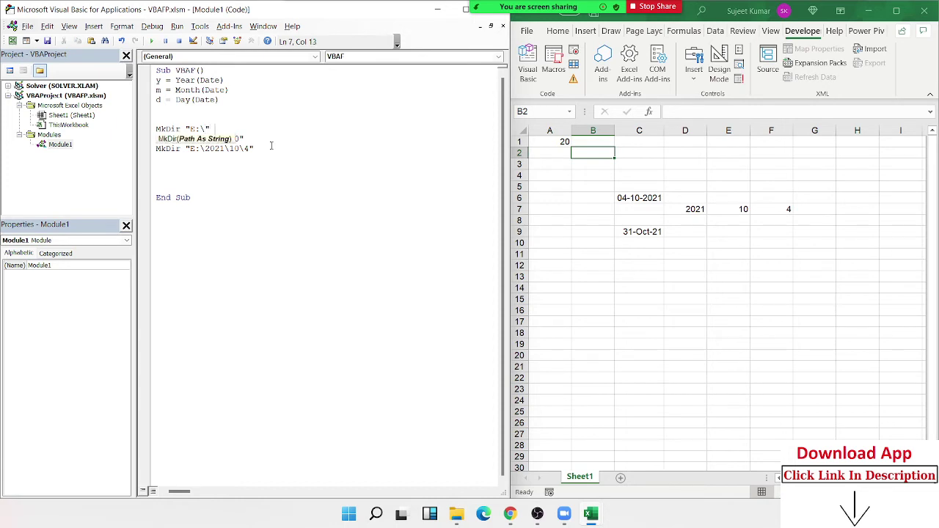
pyautogui.write('& y')
pyautogui.click(296, 176)
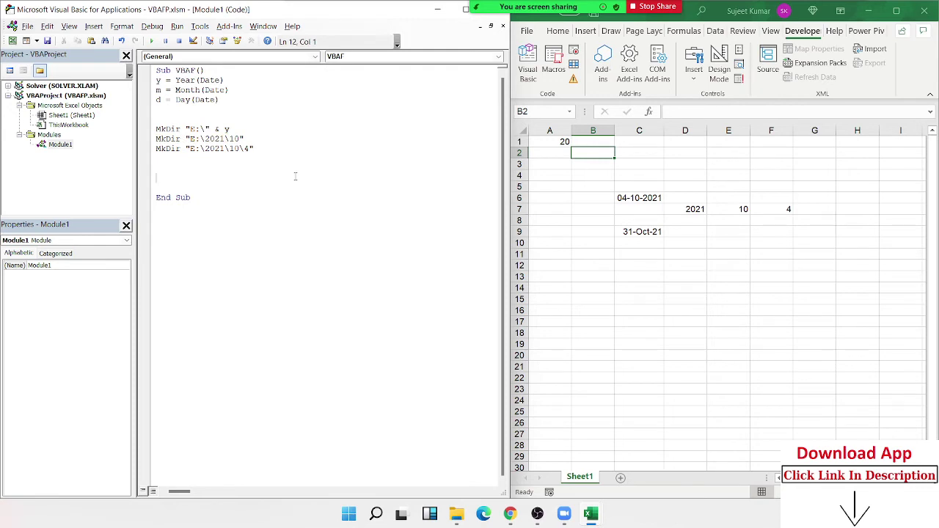
pyautogui.click(239, 126)
pyautogui.write("'")
pyautogui.write('E:\\')
pyautogui.write('2021\\')
pyautogui.click(263, 156)
# Step: Make the second MkDir path "E:\" & y & "\" & m, commenting the old E:\2021\10 path
pyautogui.moveTo(204, 138); pyautogui.dragTo(210, 138)
pyautogui.press('Delete')
pyautogui.press('Delete')
pyautogui.press('Delete')
pyautogui.press('Delete')
pyautogui.write('" ')
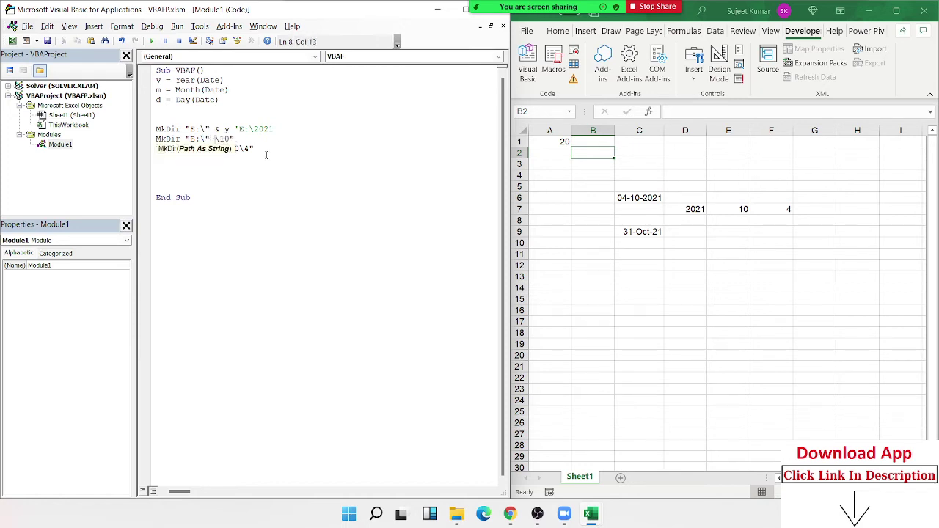
pyautogui.write('& ')
pyautogui.write('y ')
pyautogui.write('& "\\')
pyautogui.write('" ')
pyautogui.write('&')
pyautogui.press('Delete')
pyautogui.press('Delete')
pyautogui.press('Delete')
pyautogui.write('m  ')
pyautogui.write("'E:")
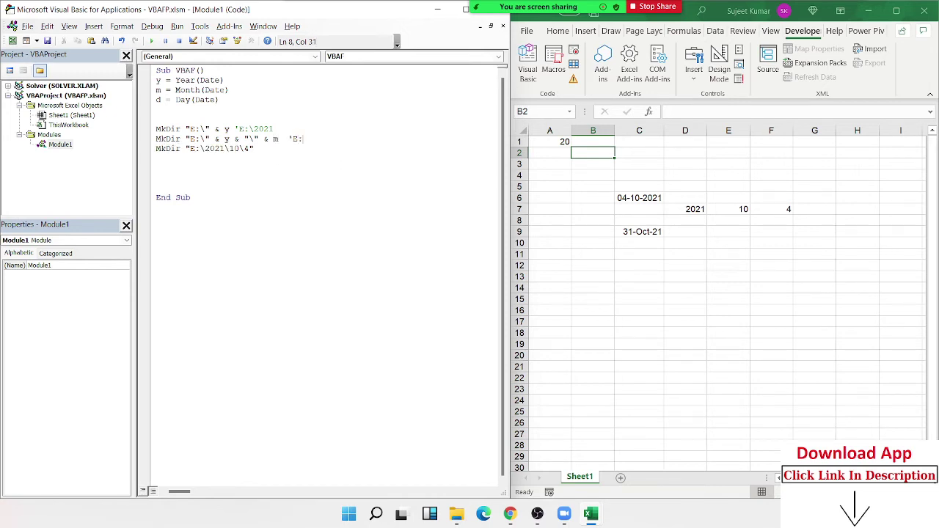
pyautogui.write('\\2021\\')
pyautogui.write('10')
pyautogui.click(357, 190)
pyautogui.click(206, 149)
pyautogui.write('" ')
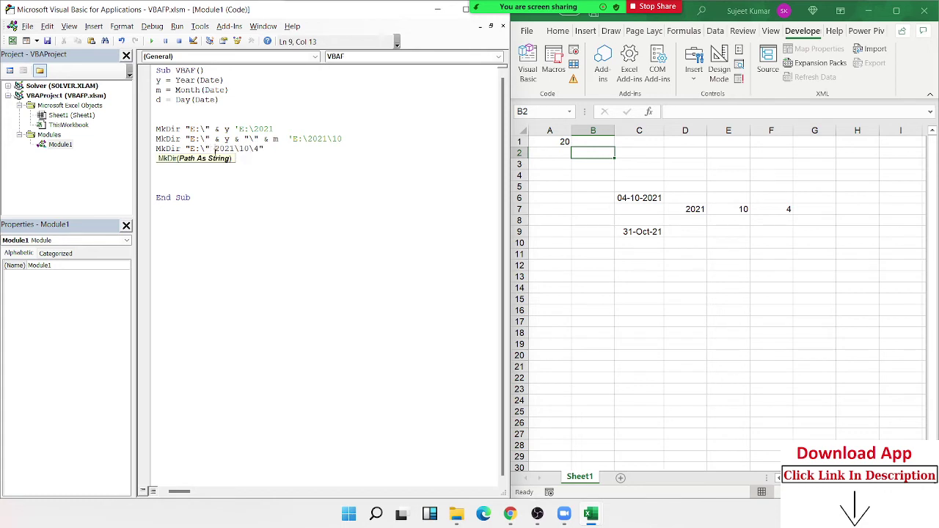
pyautogui.write('&')
# Step: Rewrite the third MkDir path as "E:\" & y & "\" & m & "\" & d
pyautogui.press('Delete')
pyautogui.press('Delete')
pyautogui.press('Delete')
pyautogui.write('y ')
pyautogui.write('"')
pyautogui.press('Delete')
pyautogui.write('"')
pyautogui.press('Left')
pyautogui.press('Left')
pyautogui.press('Left')
pyautogui.write('&')
pyautogui.press('Right')
pyautogui.press('Right')
pyautogui.write('&  ')
pyautogui.write('m ')
pyautogui.write('&')
pyautogui.press('Delete')
pyautogui.press('Delete')
pyautogui.write('"\\')
pyautogui.write('" & ')
pyautogui.write('d')
pyautogui.press('Delete')
# Step: Append the comment 'E:\2021\10\4 to the third MkDir line
pyautogui.click(248, 196)
pyautogui.click(339, 152)
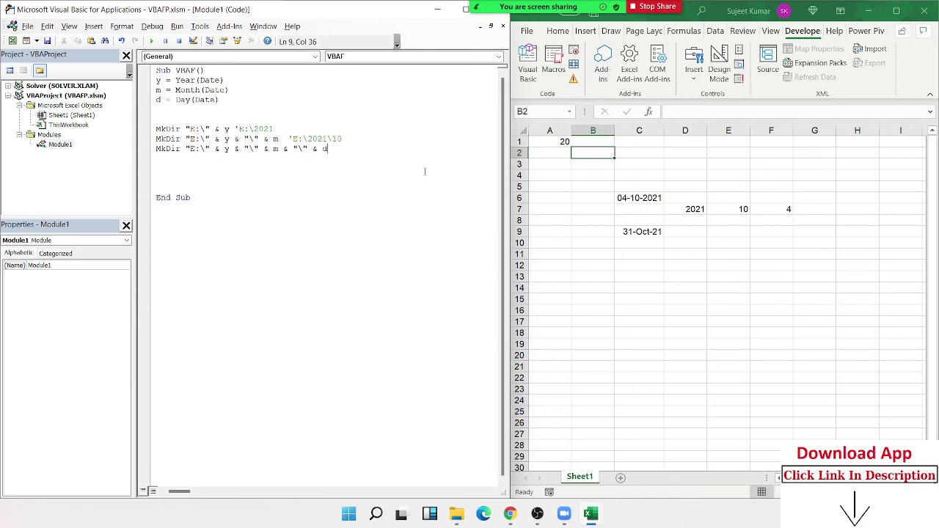
pyautogui.write("'")
pyautogui.write('E')
pyautogui.write(':')
pyautogui.write('20')
pyautogui.write('21')
pyautogui.press('BackSpace')
pyautogui.press('BackSpace')
pyautogui.press('BackSpace')
pyautogui.press('BackSpace')
pyautogui.write('\\')
pyautogui.write('2021')
pyautogui.write('\\')
pyautogui.write('10\\')
pyautogui.write('4')
pyautogui.click(388, 180)
pyautogui.press('Up')
pyautogui.press('Up')
pyautogui.press('Up')
pyautogui.press('Return')
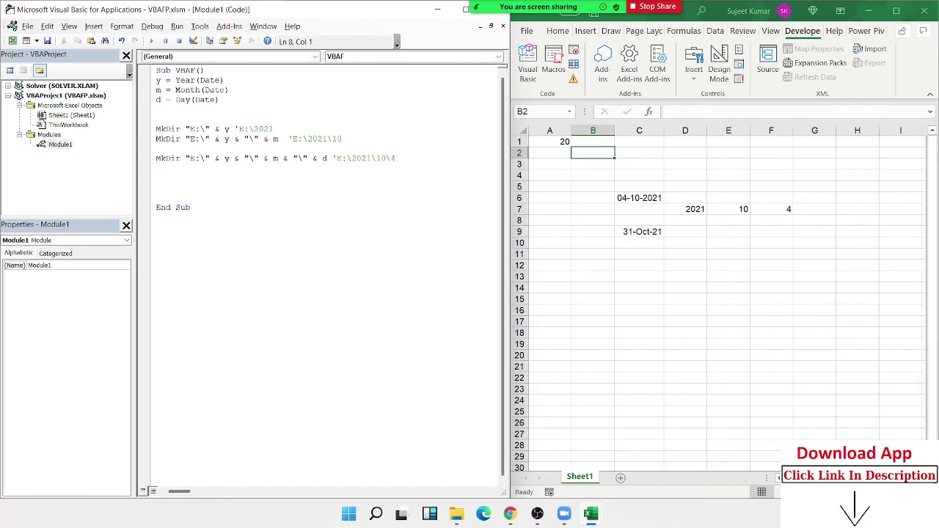
pyautogui.press('Delete')
pyautogui.press('Down')
pyautogui.press('Down')
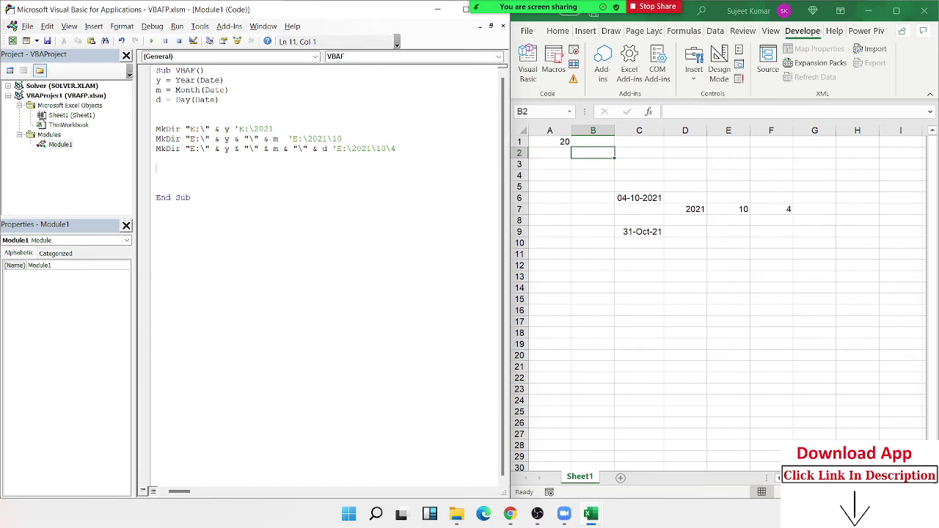
# Step: Add a new Workbooks.Add.SaveAs line below the MkDir lines
pyautogui.write('workbo')
pyautogui.write('oks.ad')
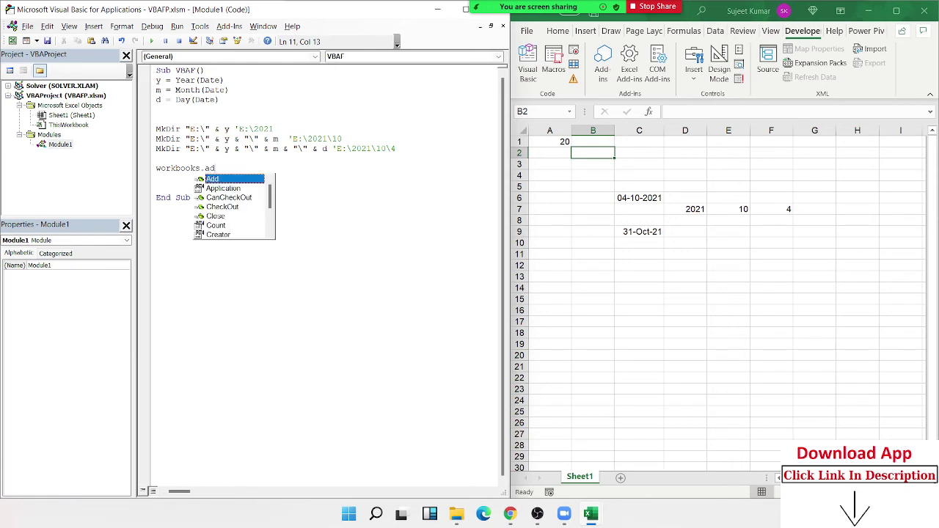
pyautogui.press('Tab')
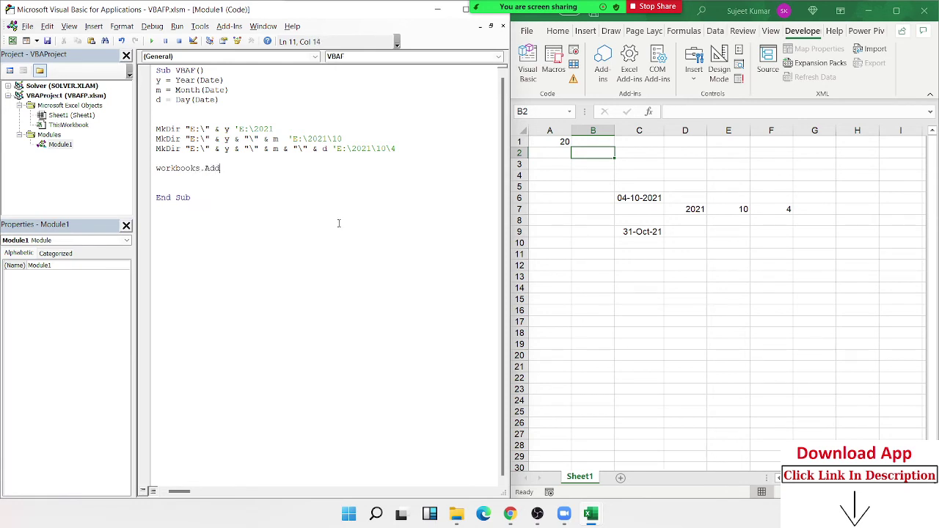
pyautogui.write('.sa')
pyautogui.press('Tab')
pyautogui.click(301, 212)
# Step: Give SaveAs the copied folder path plus & "\" & d & ".xlsx"
pyautogui.moveTo(185, 148); pyautogui.dragTo(328, 149)
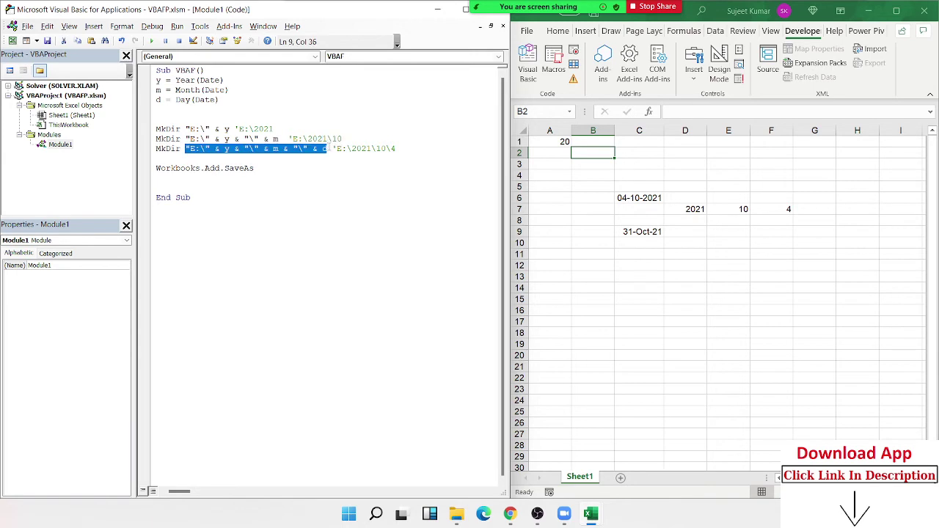
pyautogui.hotkey('ctrl', 'c')
pyautogui.click(285, 167)
pyautogui.hotkey('ctrl', 'v')
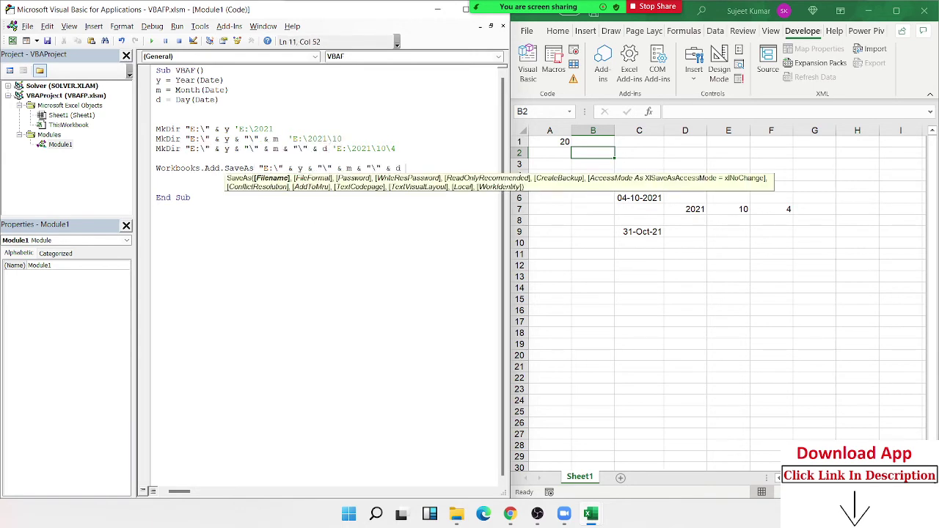
pyautogui.write('&"')
pyautogui.write('\\" ')
pyautogui.write('& ')
pyautogui.write('d')
pyautogui.write('& "\\" & d &')
pyautogui.write('".xls')
pyautogui.write('x"')
pyautogui.click(336, 276)
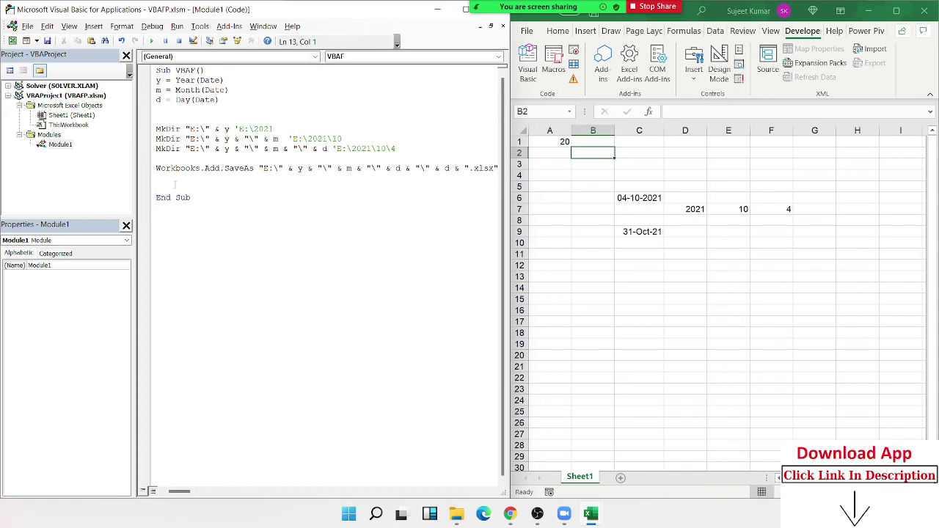
pyautogui.hotkey('shift', 'Up')
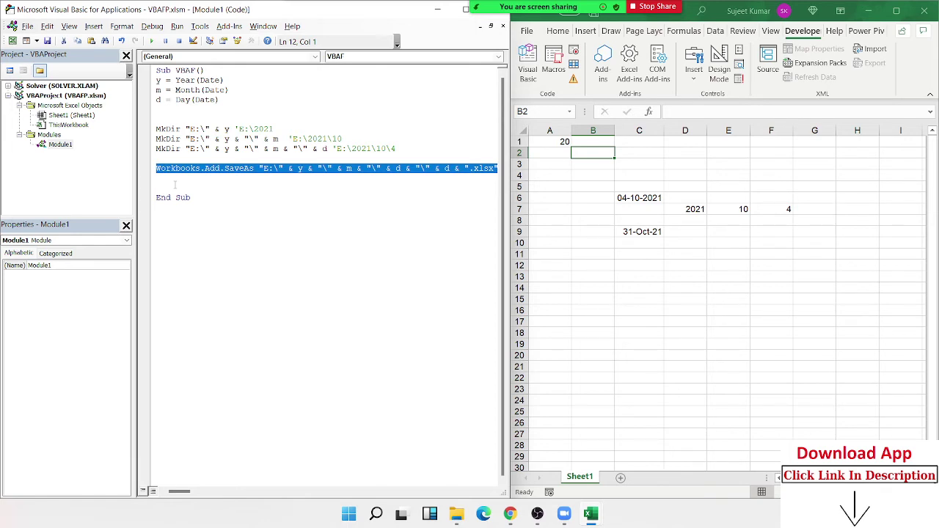
# Step: Add an ActiveWorkbook.Close True line after the SaveAs line
pyautogui.hotkey('shift', 'Down')
pyautogui.write('act')
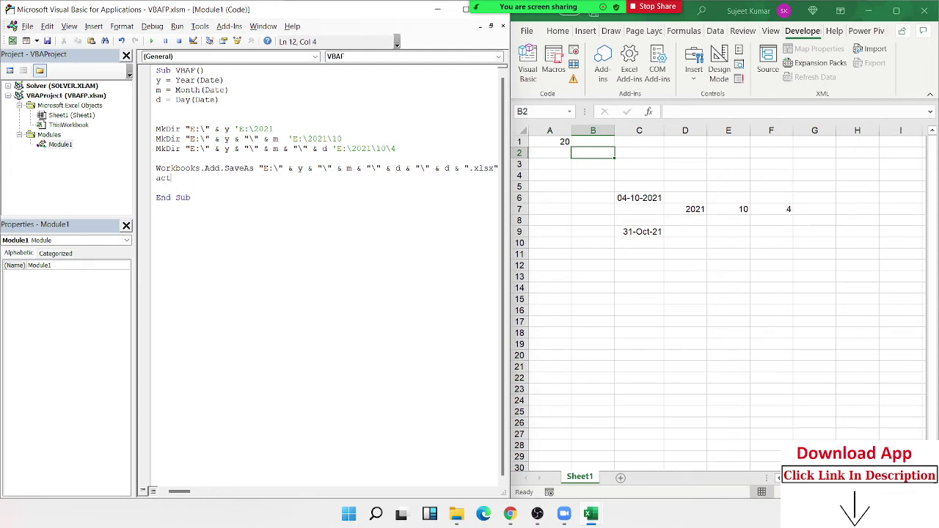
pyautogui.write('ivework')
pyautogui.write('book.')
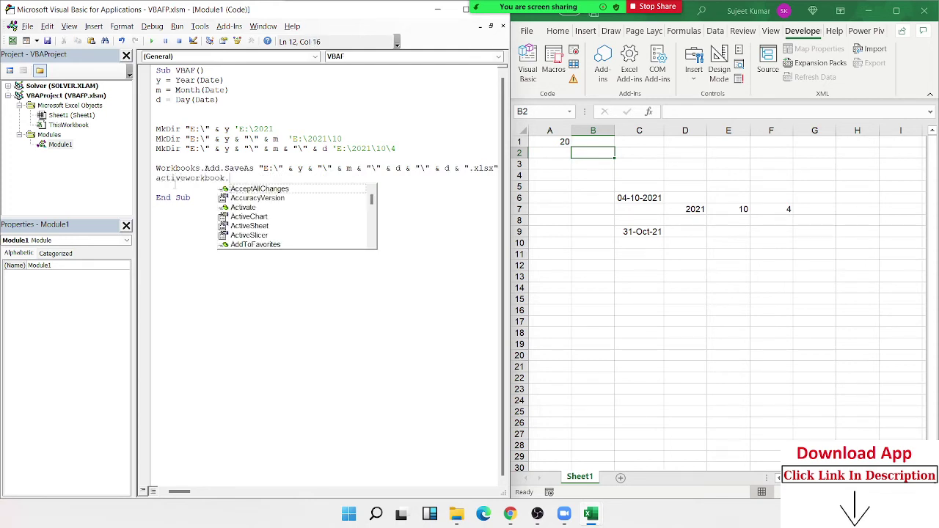
pyautogui.write('clo')
pyautogui.press('Tab')
pyautogui.write('t')
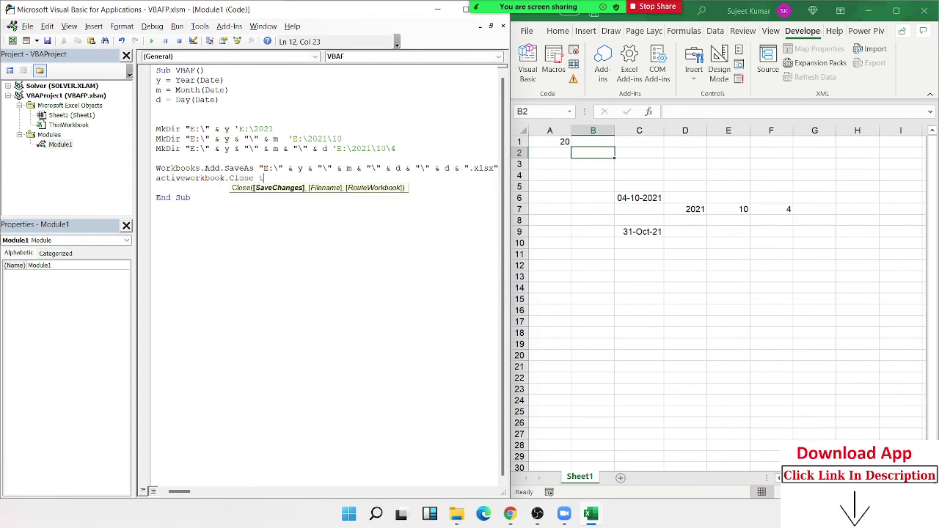
pyautogui.write('rue')
pyautogui.press('Return')
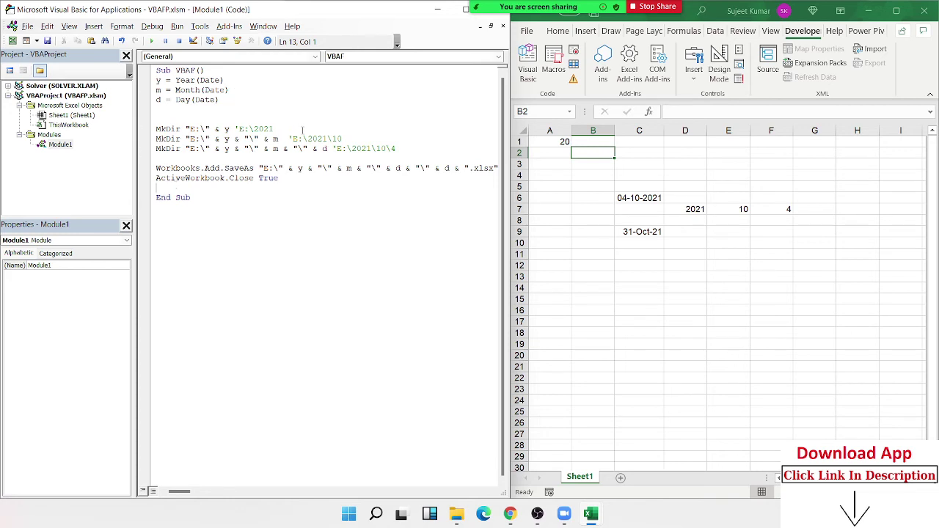
# Step: Run the VBAF macro, which halts with run-time error 75 (Path/File access error)
pyautogui.moveTo(273, 129); pyautogui.dragTo(170, 129)
pyautogui.click(274, 129)
pyautogui.click(150, 132)
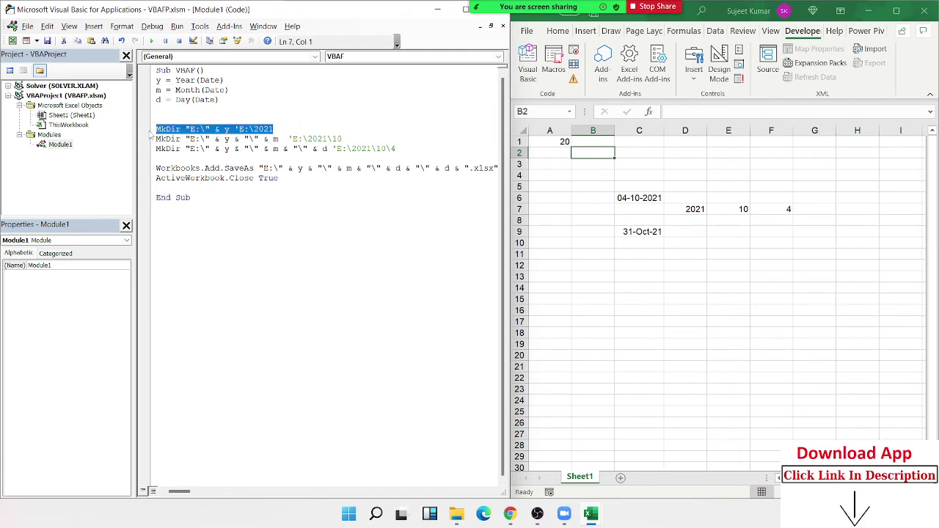
pyautogui.moveTo(274, 129); pyautogui.dragTo(365, 136)
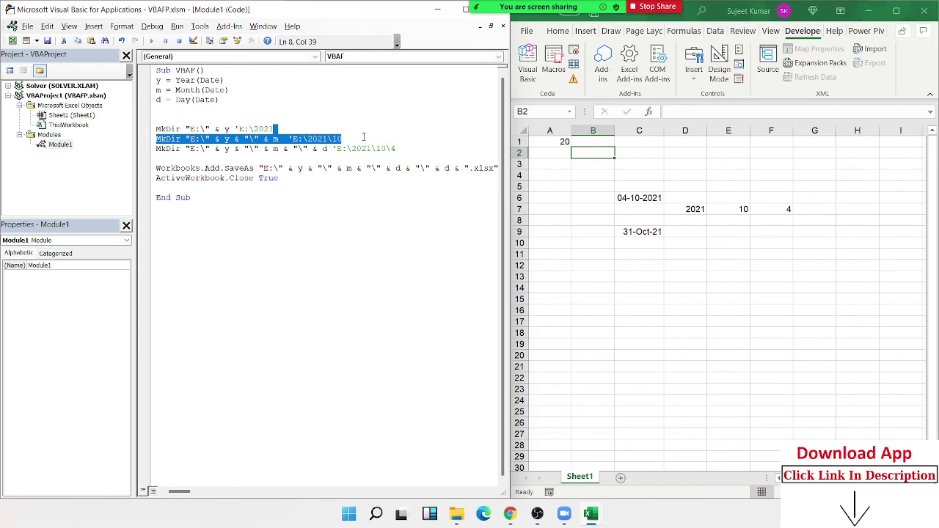
pyautogui.click(284, 102)
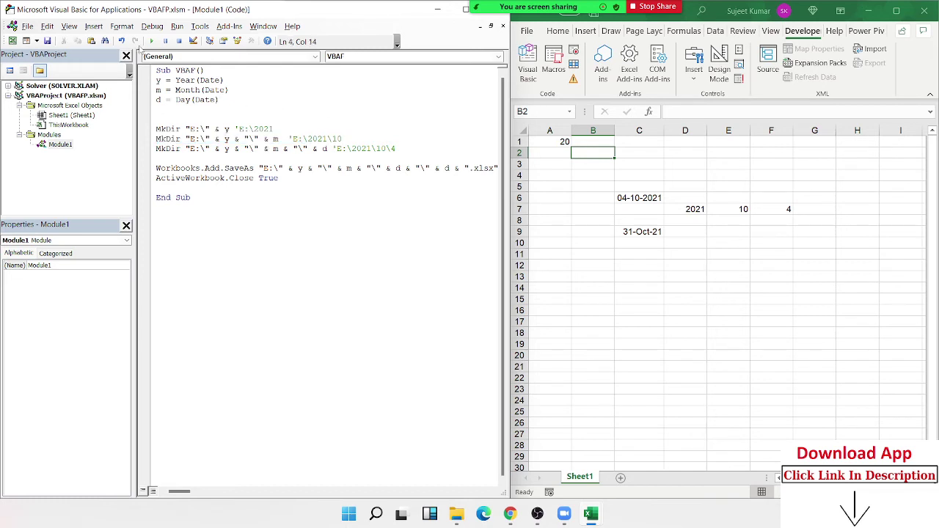
pyautogui.click(152, 41)
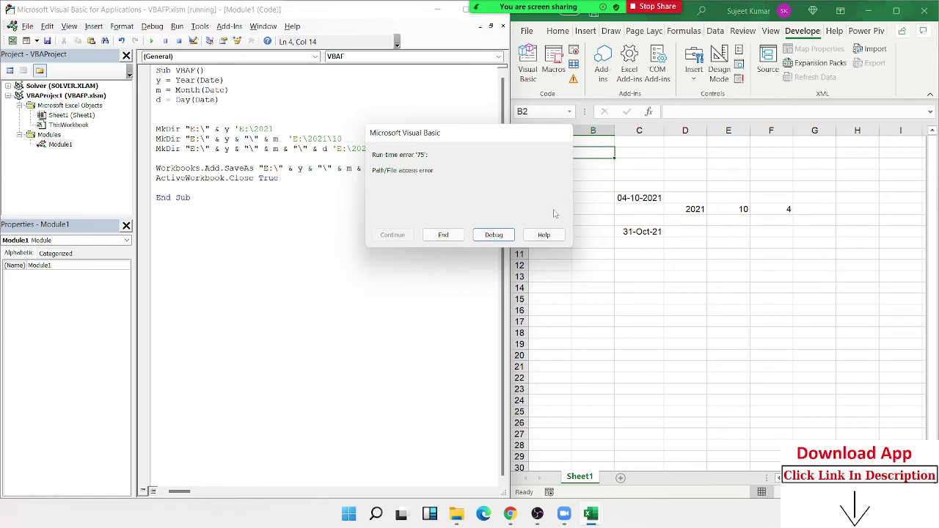
pyautogui.click(443, 234)
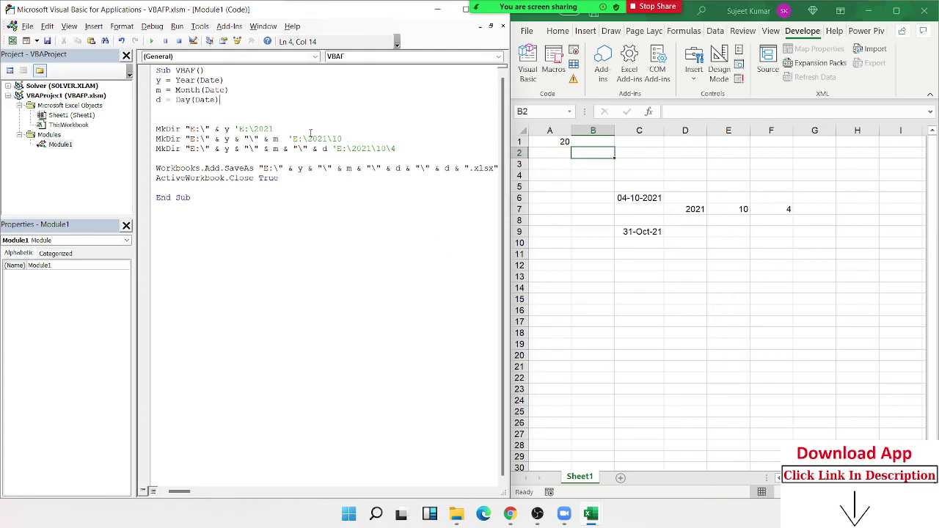
pyautogui.moveTo(273, 129); pyautogui.dragTo(150, 130)
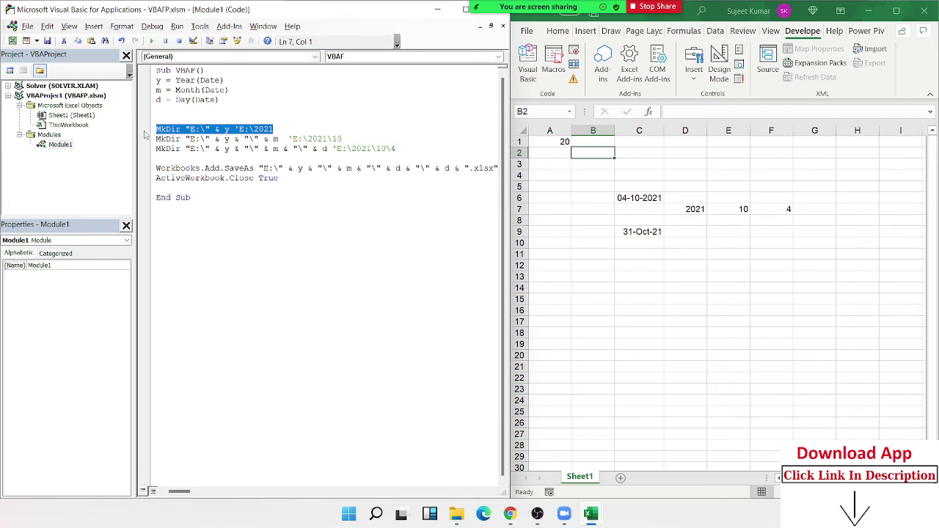
pyautogui.moveTo(146, 151); pyautogui.dragTo(154, 129)
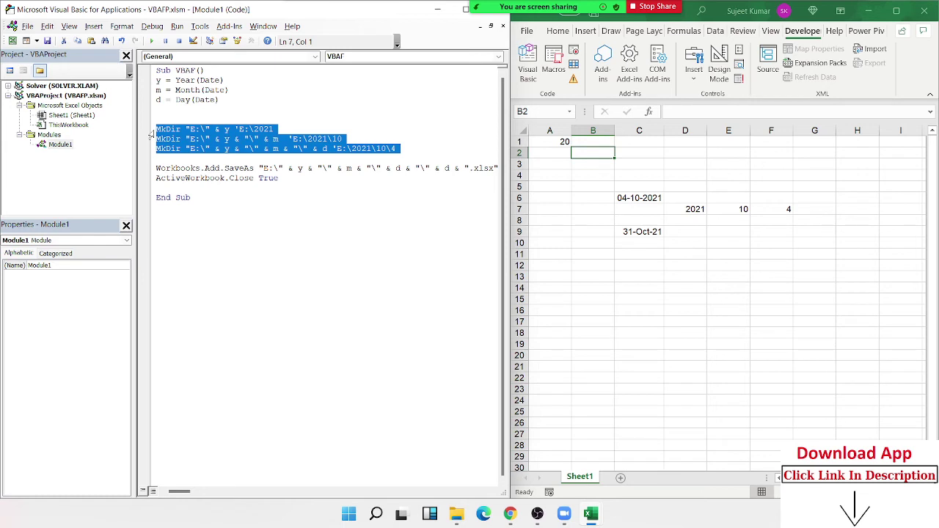
pyautogui.click(151, 130)
pyautogui.click(157, 128)
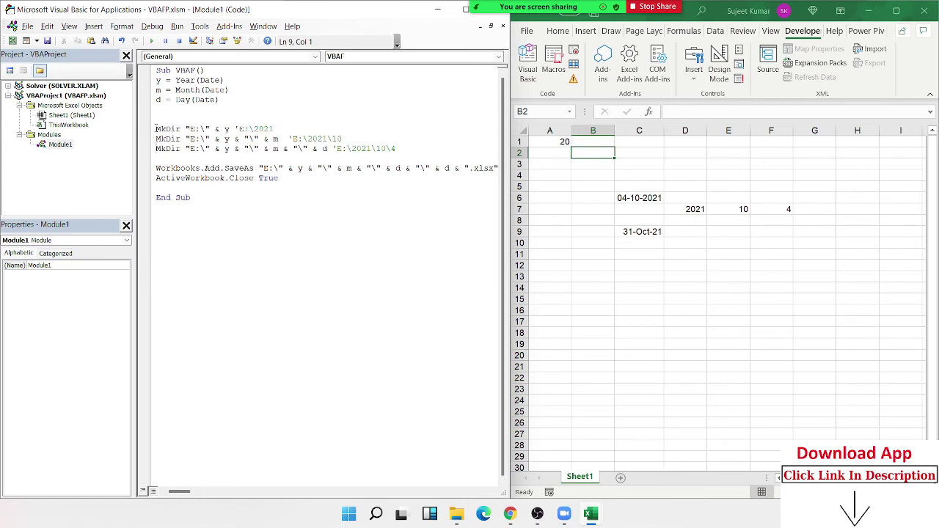
pyautogui.click(151, 130)
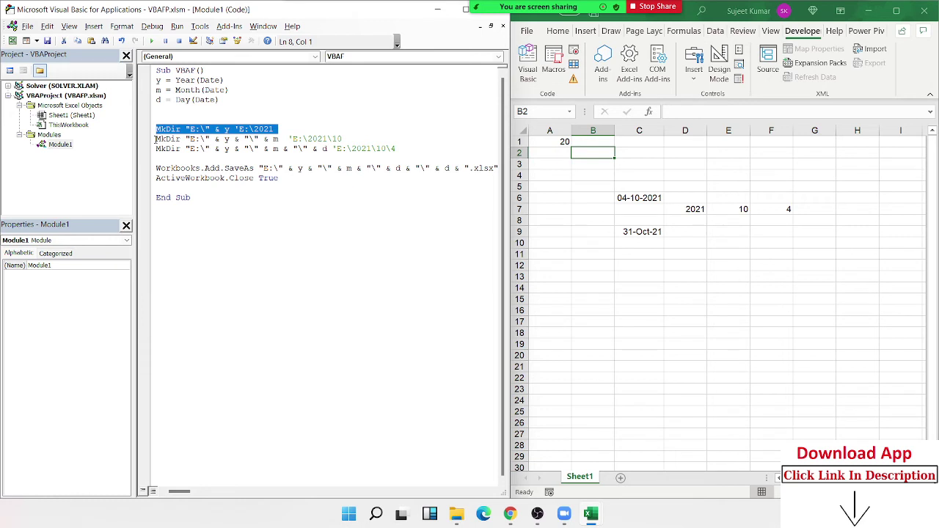
pyautogui.click(154, 139)
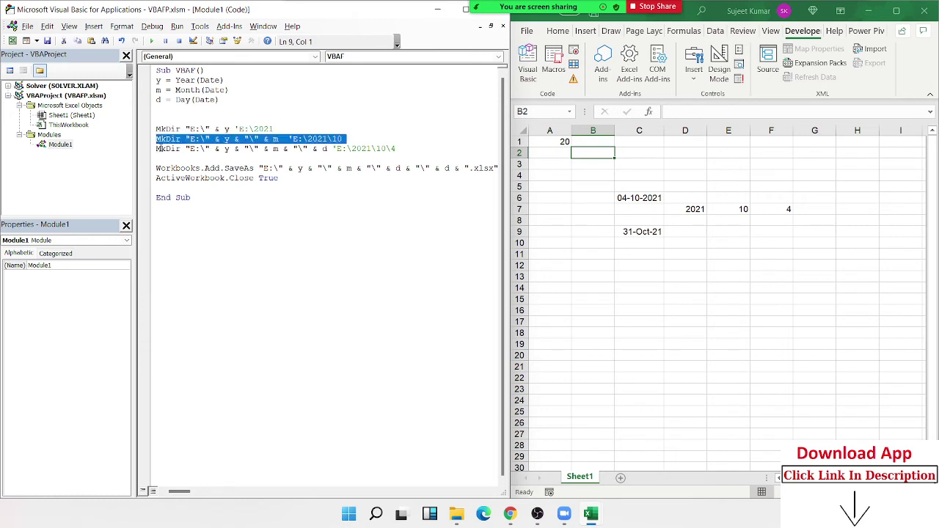
pyautogui.click(157, 149)
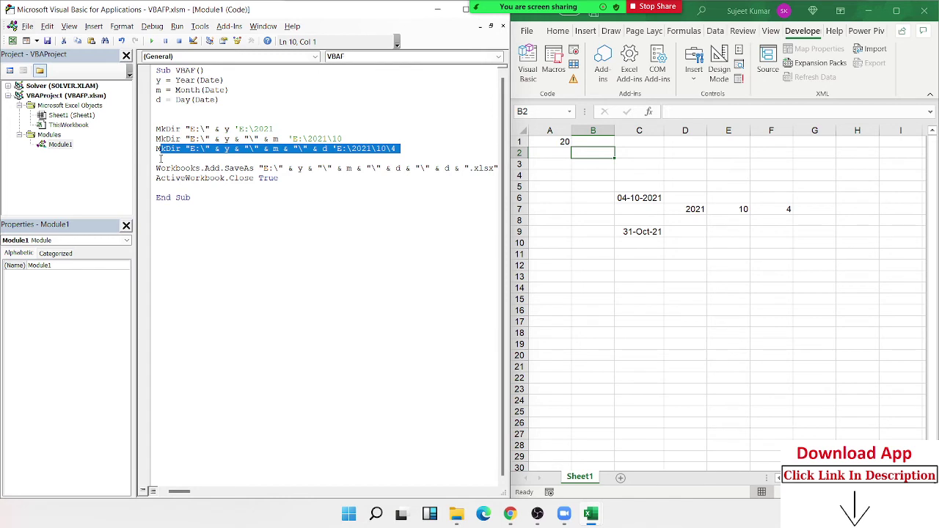
pyautogui.click(171, 122)
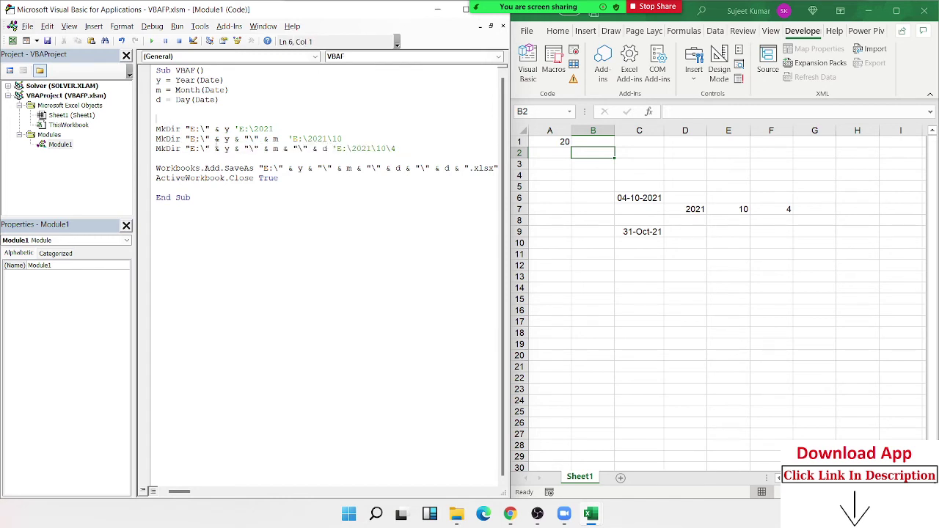
# Step: Insert an On Error Resume Next line above the three MkDir lines
pyautogui.press('Return')
pyautogui.write('o')
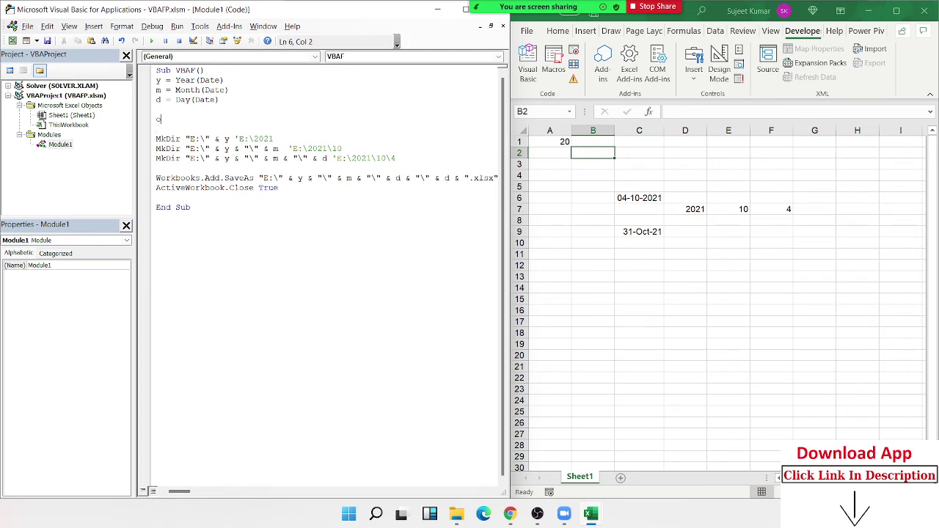
pyautogui.write('n erro')
pyautogui.write('r resu')
pyautogui.write('me nex')
pyautogui.write('t')
pyautogui.press('Return')
pyautogui.click(156, 109)
pyautogui.click(255, 119)
pyautogui.press('Down')
pyautogui.press('Down')
pyautogui.press('Left')
pyautogui.press('Left')
pyautogui.press('Left')
pyautogui.hotkey('shift', 'Left')
pyautogui.hotkey('shift', 'Left')
pyautogui.hotkey('shift', 'Left')
pyautogui.hotkey('shift', 'Left')
pyautogui.hotkey('shift', 'Left')
pyautogui.hotkey('shift', 'Left')
pyautogui.hotkey('shift', 'Left')
pyautogui.hotkey('shift', 'Left')
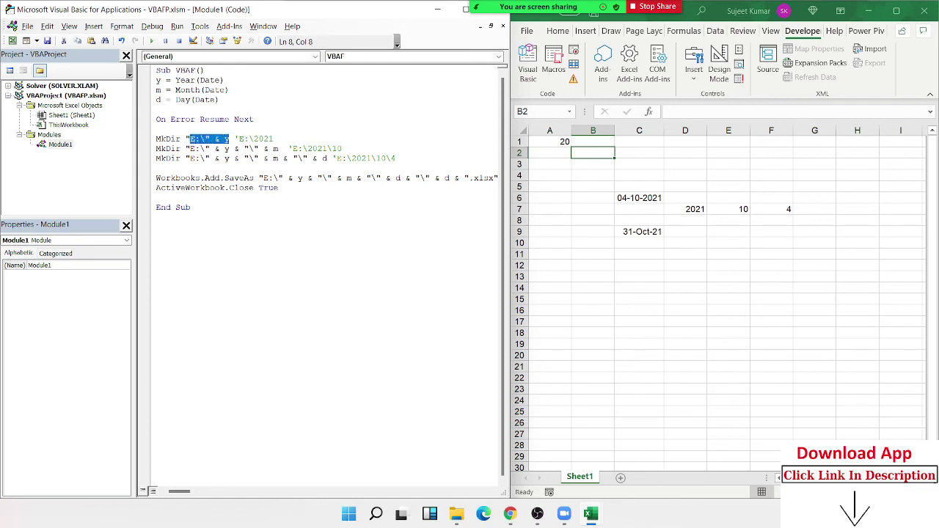
pyautogui.hotkey('shift', 'Left')
pyautogui.click(156, 128)
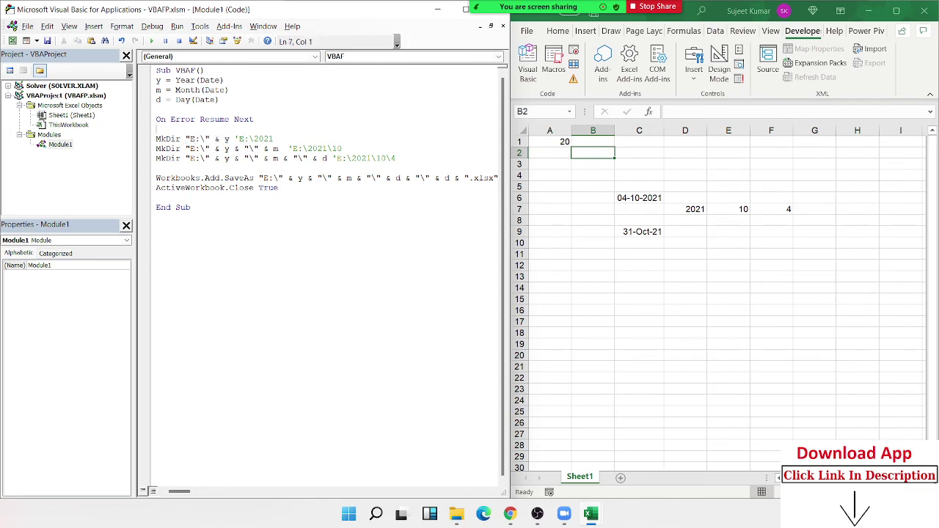
pyautogui.hotkey('shift', 'Down')
pyautogui.hotkey('shift', 'Down')
pyautogui.hotkey('shift', 'Down')
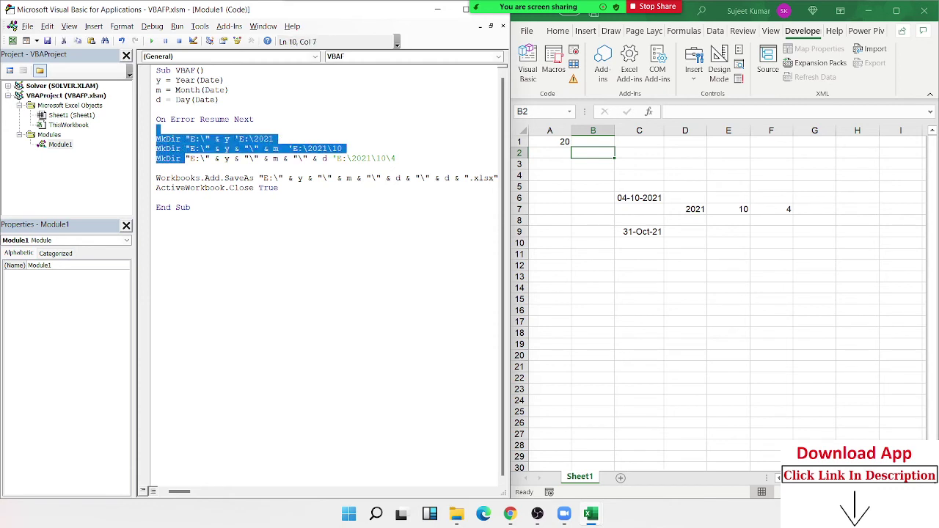
pyautogui.hotkey('shift', 'Down')
pyautogui.hotkey('shift', 'Down')
pyautogui.hotkey('shift', 'Down')
pyautogui.hotkey('shift', 'Down')
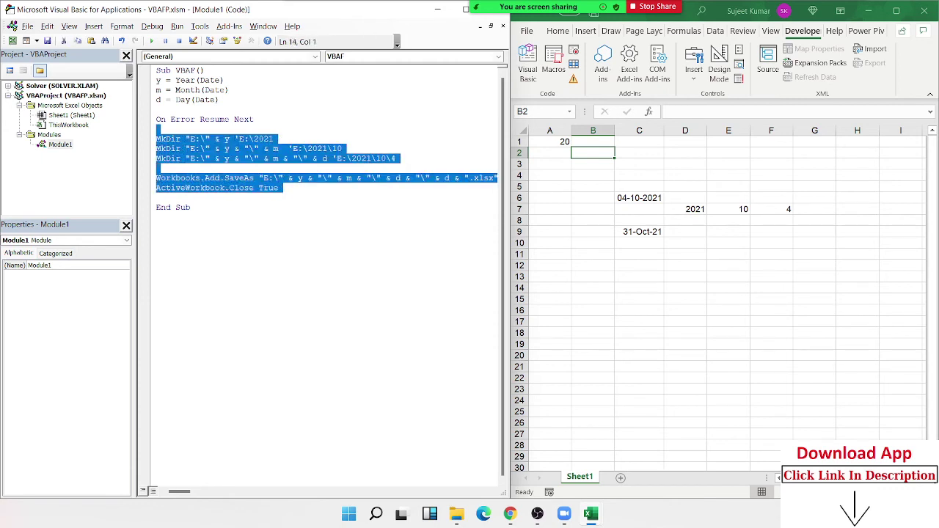
pyautogui.click(184, 119)
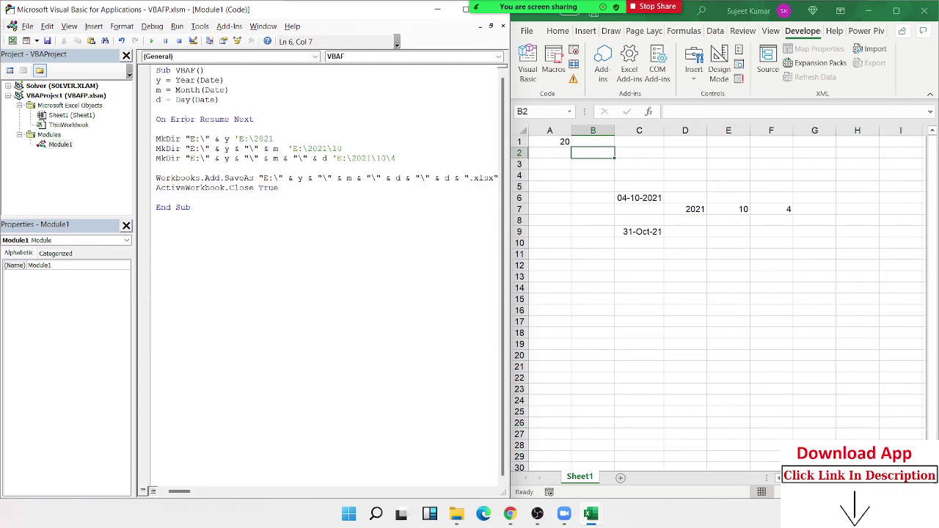
# Step: Check the 2021 folder on drive E: in File Explorer, then close it
pyautogui.click(462, 516)
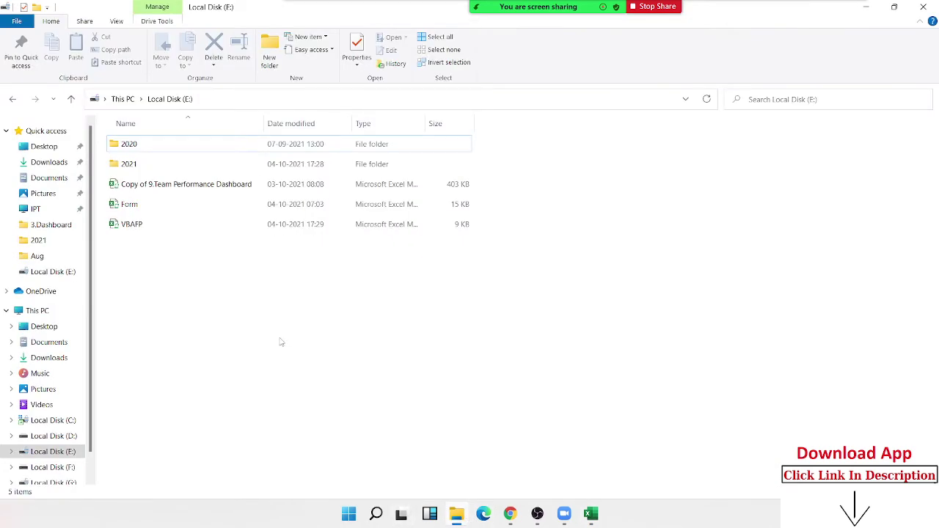
pyautogui.click(204, 169)
pyautogui.doubleClick(204, 169)
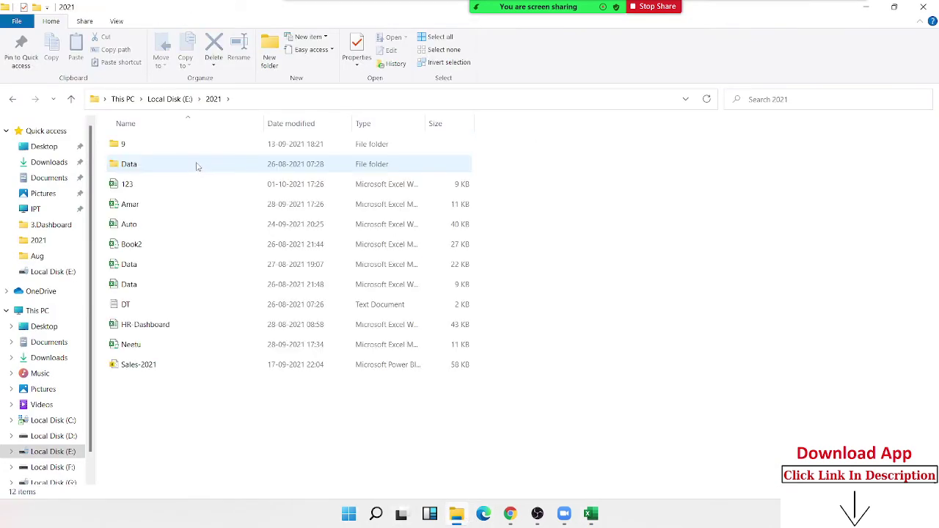
pyautogui.click(923, 8)
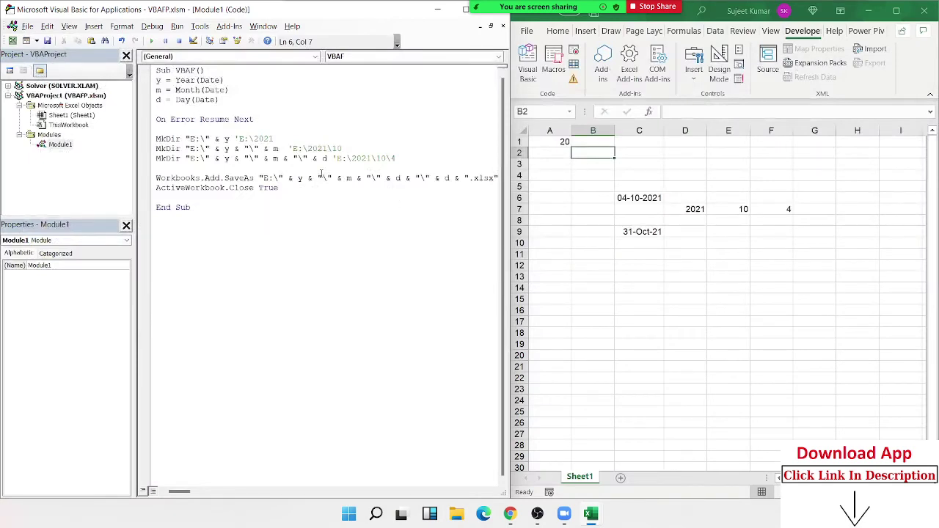
# Step: Add MsgBox "File - Folder Created" before End Sub, run the macro, and dismiss the message
pyautogui.click(180, 200)
pyautogui.press('Return')
pyautogui.press('Return')
pyautogui.write('m')
pyautogui.write('sgbo')
pyautogui.write('x "')
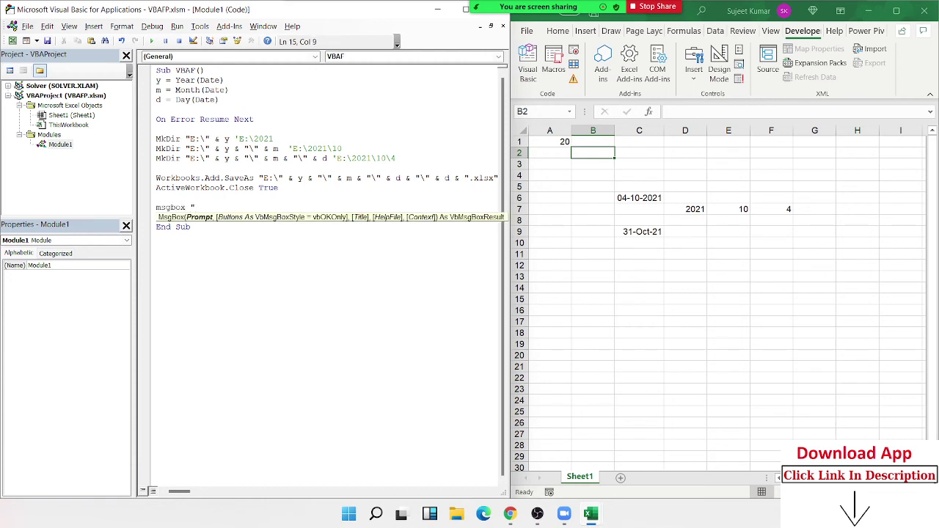
pyautogui.write('File - ')
pyautogui.write('Folder ')
pyautogui.write('Cr')
pyautogui.write('eated')
pyautogui.write('"')
pyautogui.press('Down')
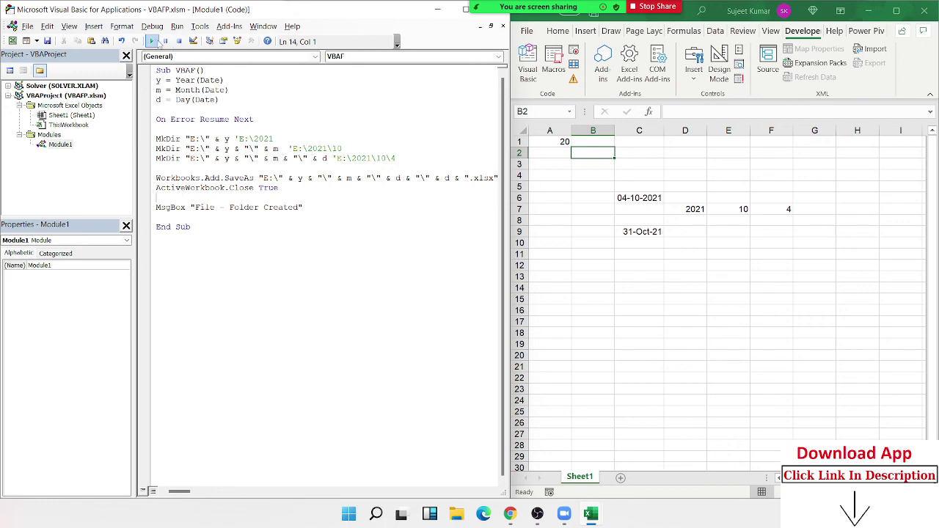
pyautogui.click(152, 42)
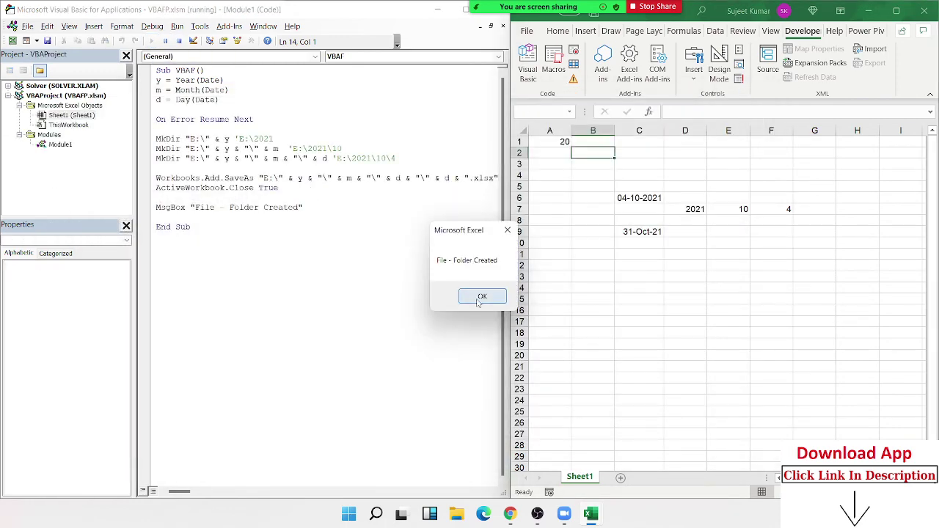
pyautogui.click(462, 297)
# Step: Browse File Explorer to E:\2021\10\4 and select the saved workbook 4
pyautogui.click(460, 518)
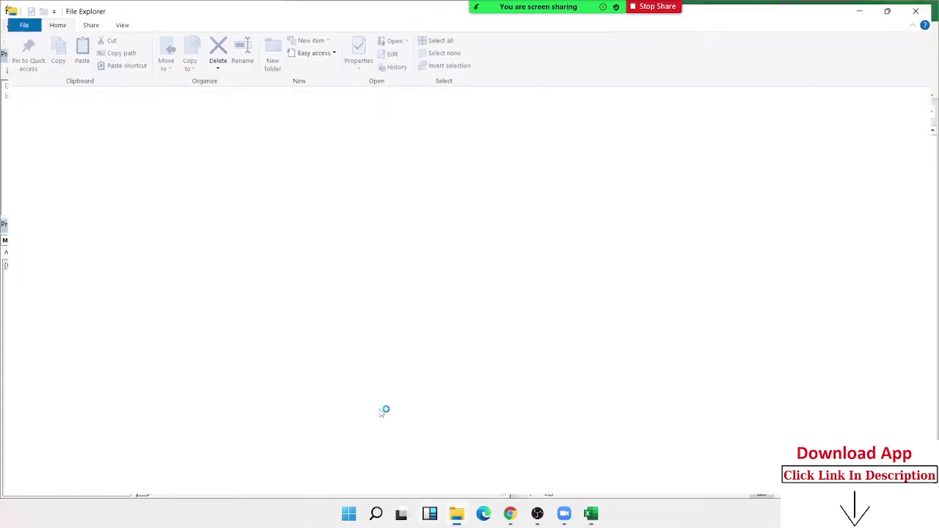
pyautogui.doubleClick(326, 209)
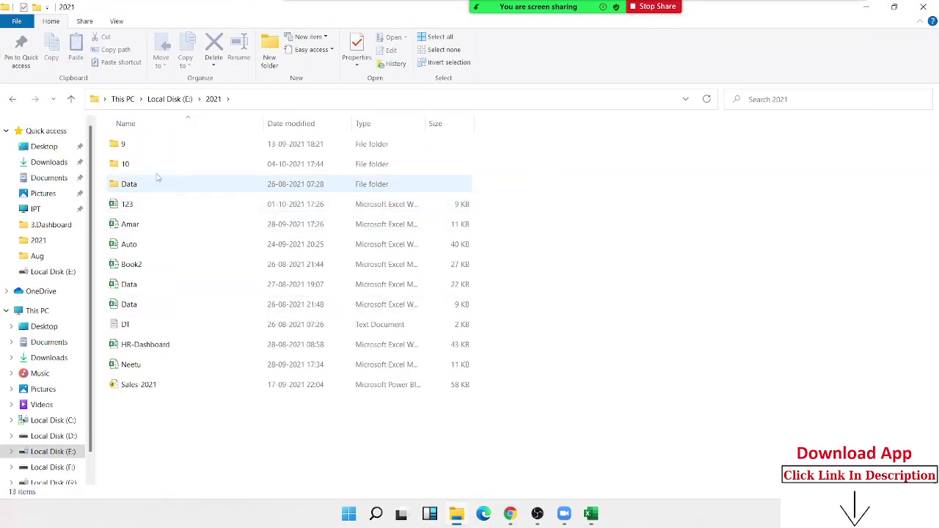
pyautogui.doubleClick(155, 172)
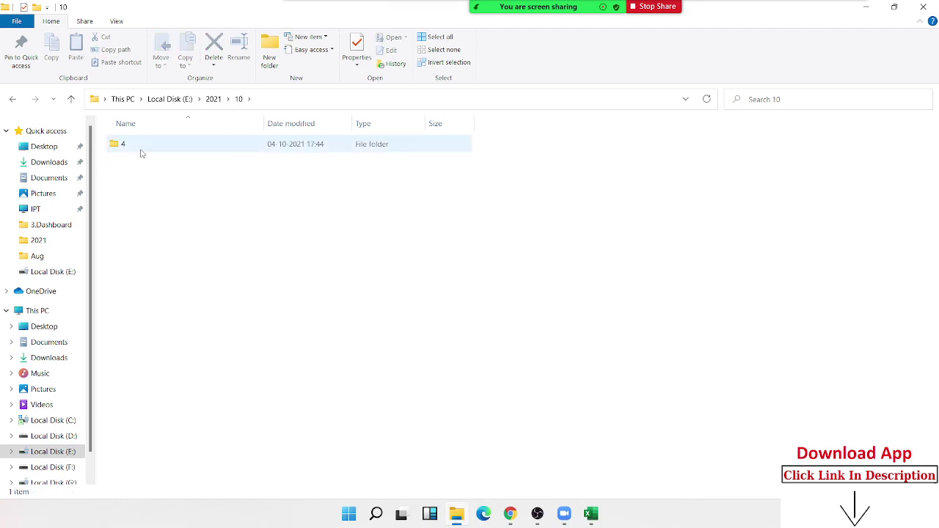
pyautogui.doubleClick(141, 153)
pyautogui.click(127, 145)
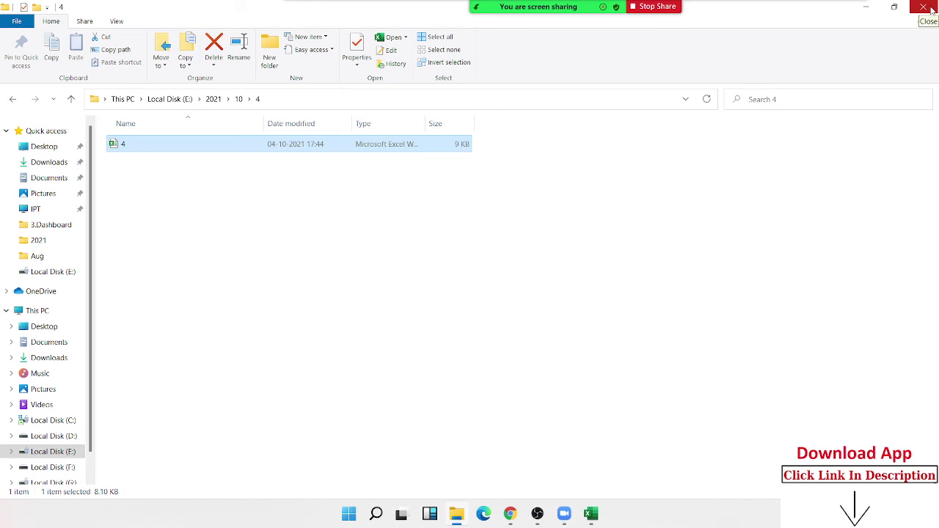
# Step: Return to the VBA editor and change d to Date in the Workbooks.Add SaveAs line
pyautogui.click(602, 515)
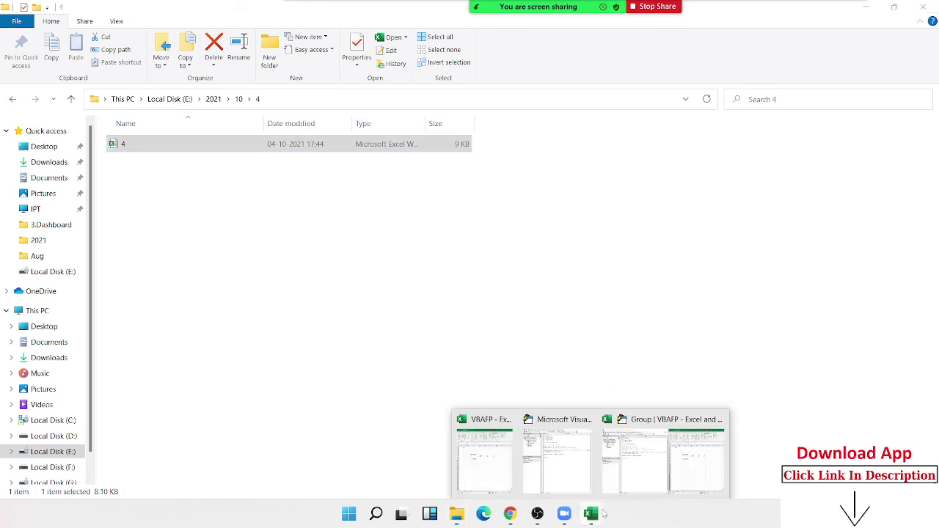
pyautogui.click(632, 482)
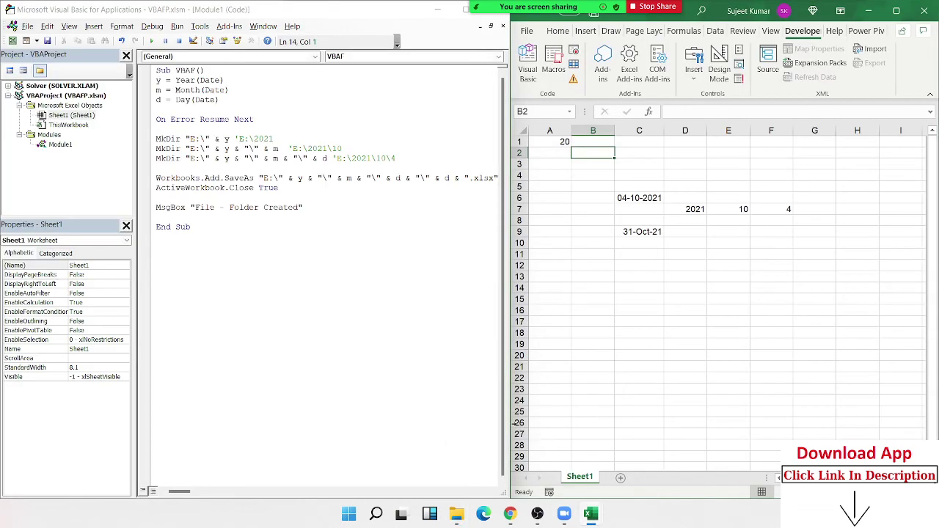
pyautogui.click(444, 178)
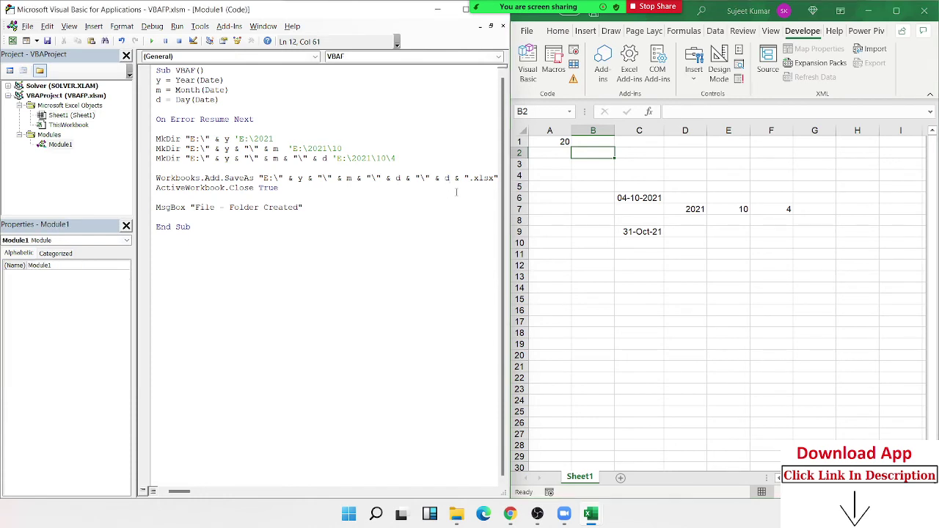
pyautogui.write('ate')
pyautogui.click(429, 237)
# Step: Select the word Date in the SaveAs line
pyautogui.click(491, 187)
pyautogui.moveTo(419, 177); pyautogui.dragTo(426, 178)
pyautogui.doubleClick(452, 182)
# Step: Enter =TEXT(C9,"DD-MMM-YY") in cell C10 so it displays 31-Oct-21
pyautogui.click(635, 244)
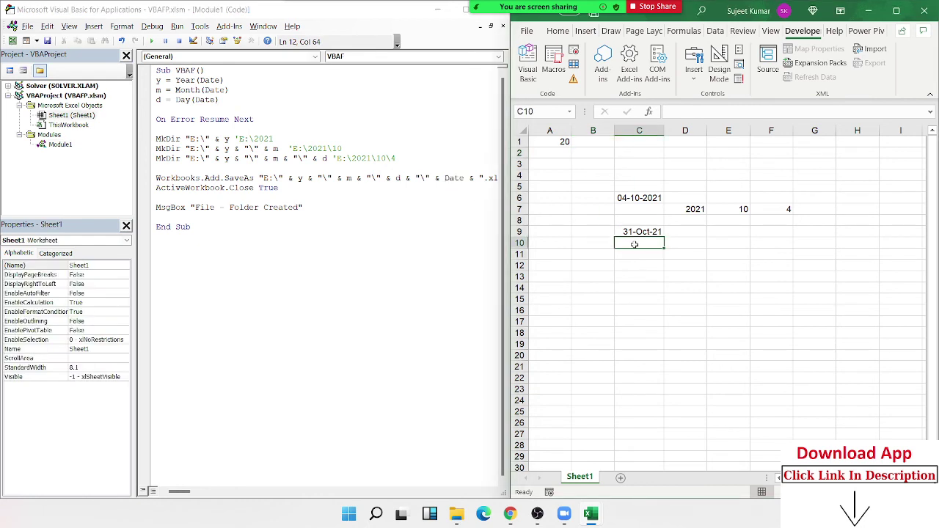
pyautogui.write('=te')
pyautogui.press('Tab')
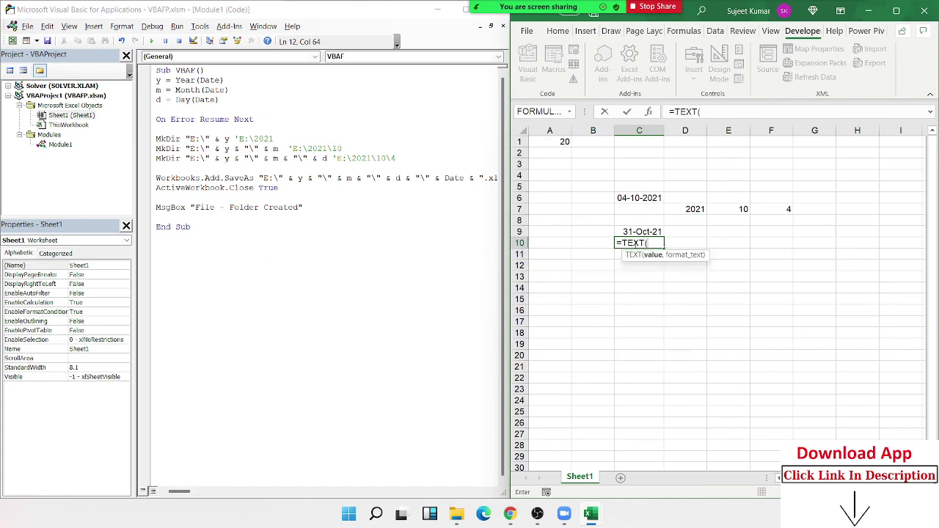
pyautogui.press('Up')
pyautogui.write(',"')
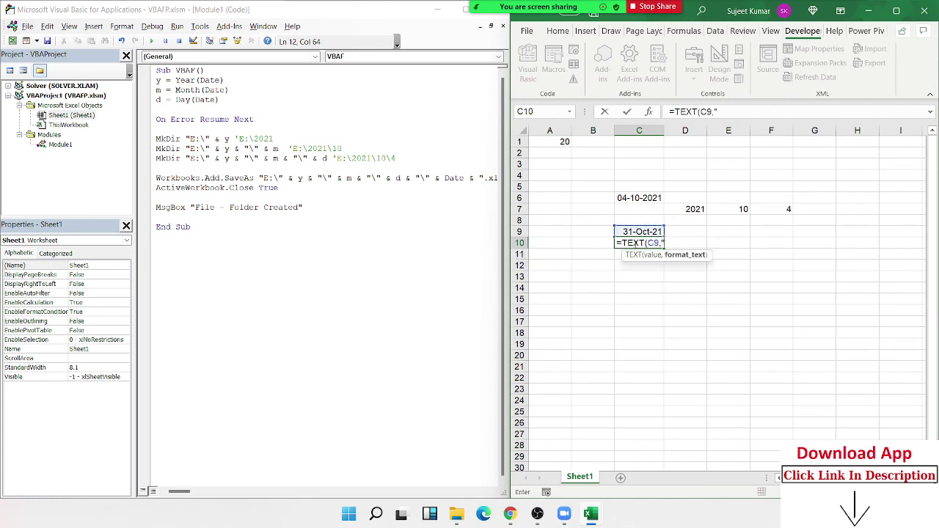
pyautogui.write('D')
pyautogui.write('D-MM')
pyautogui.write('M-Y')
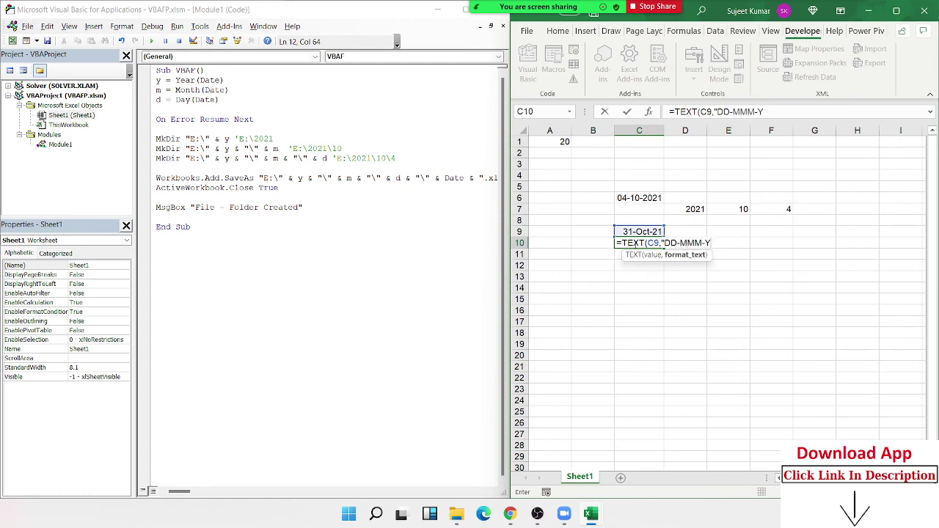
pyautogui.write('Y"')
pyautogui.write(')')
pyautogui.press('Return')
pyautogui.click(632, 243)
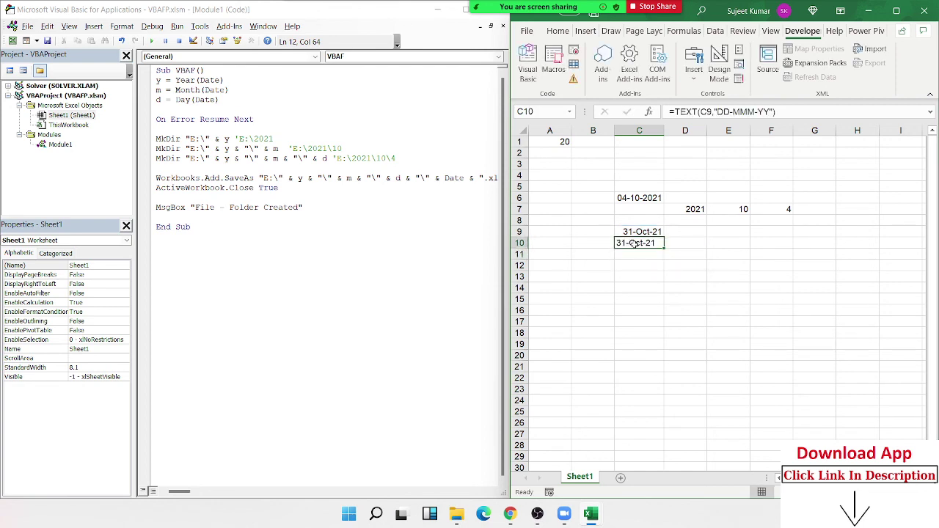
pyautogui.doubleClick(450, 179)
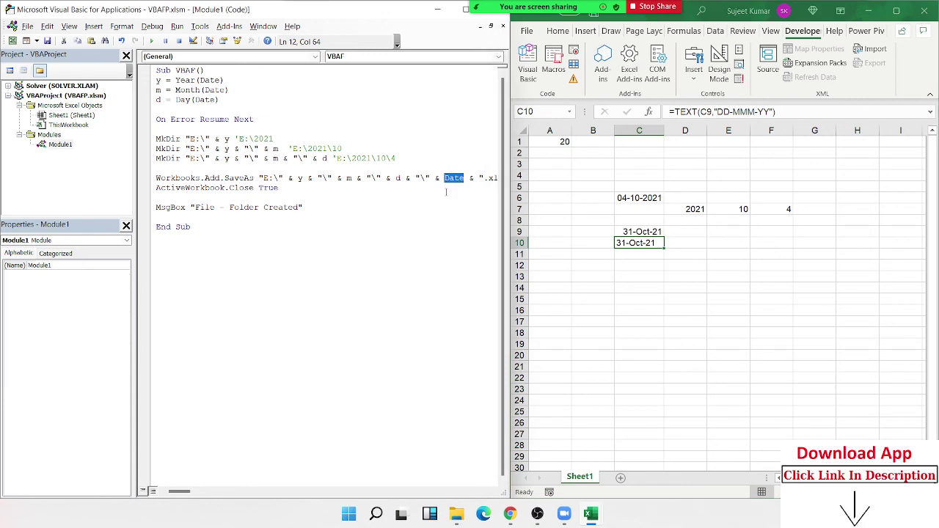
# Step: Wrap Date as Format(Date,"DD-MMM-YY") in the SaveAs file name
pyautogui.click(445, 178)
pyautogui.write('fo')
pyautogui.write('rmat')
pyautogui.write('(')
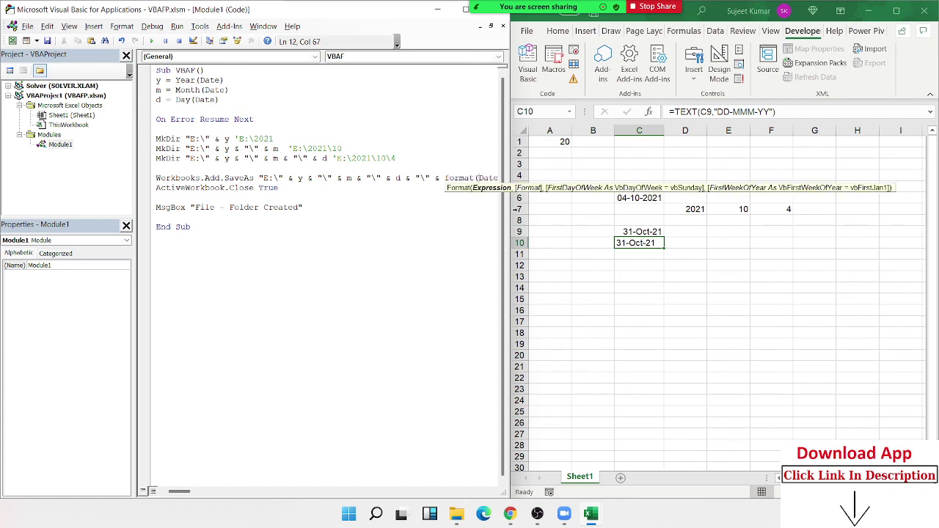
pyautogui.press('Right')
pyautogui.press('Right')
pyautogui.press('Right')
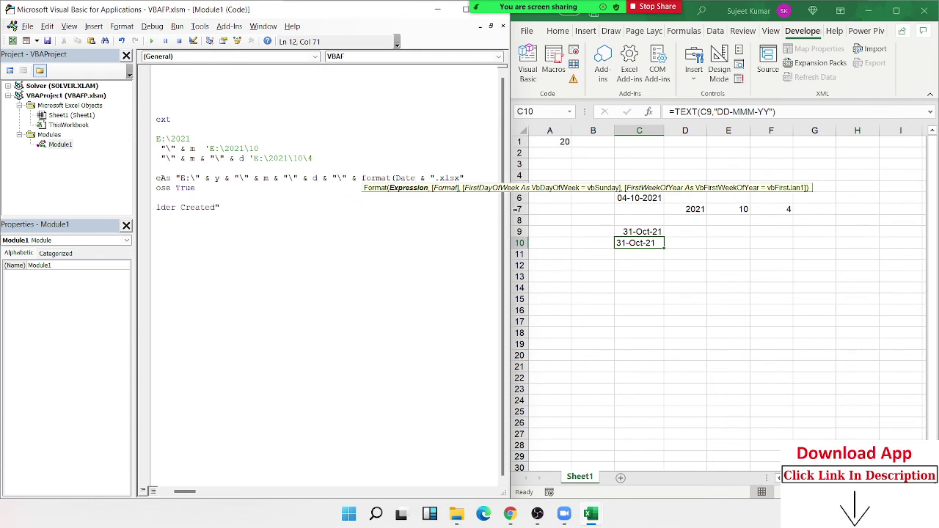
pyautogui.write(',"')
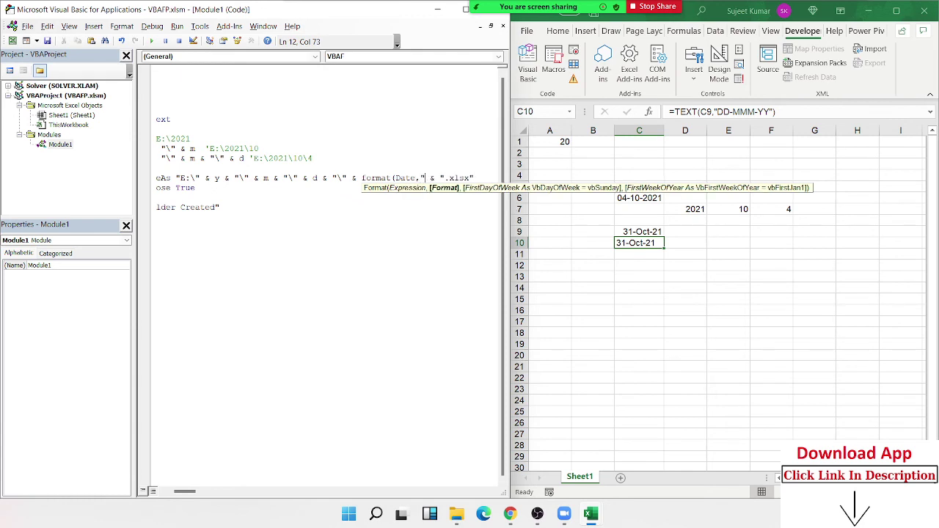
pyautogui.write('DD')
pyautogui.write('-')
pyautogui.write('MMM-YY')
pyautogui.press('BackSpace')
pyautogui.press('BackSpace')
pyautogui.write('YY"')
pyautogui.write(')')
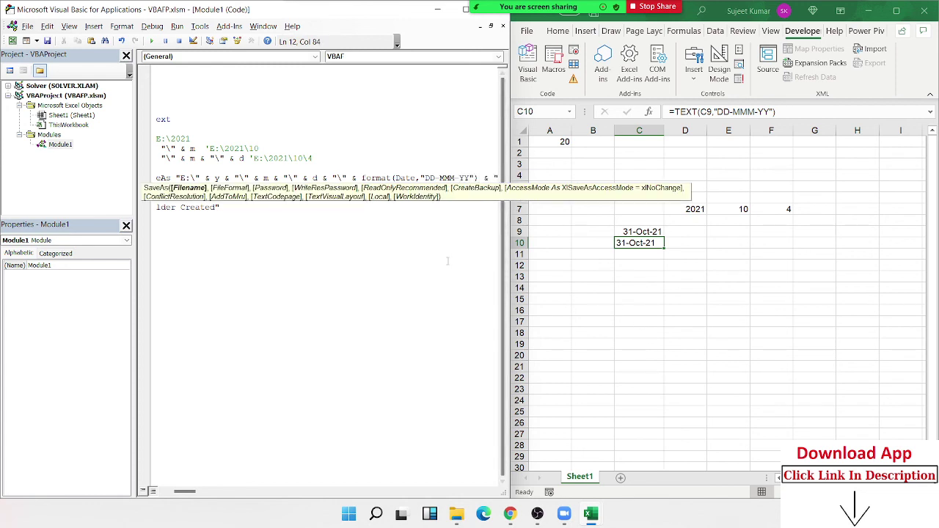
pyautogui.click(389, 192)
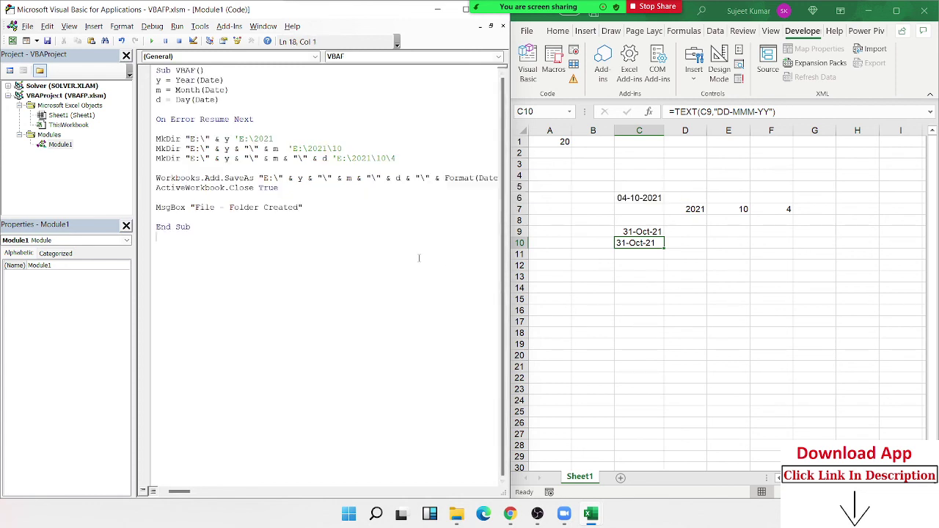
# Step: Permanently delete the old file 4 from E:\2021\10\4 and return to the code
pyautogui.click(468, 515)
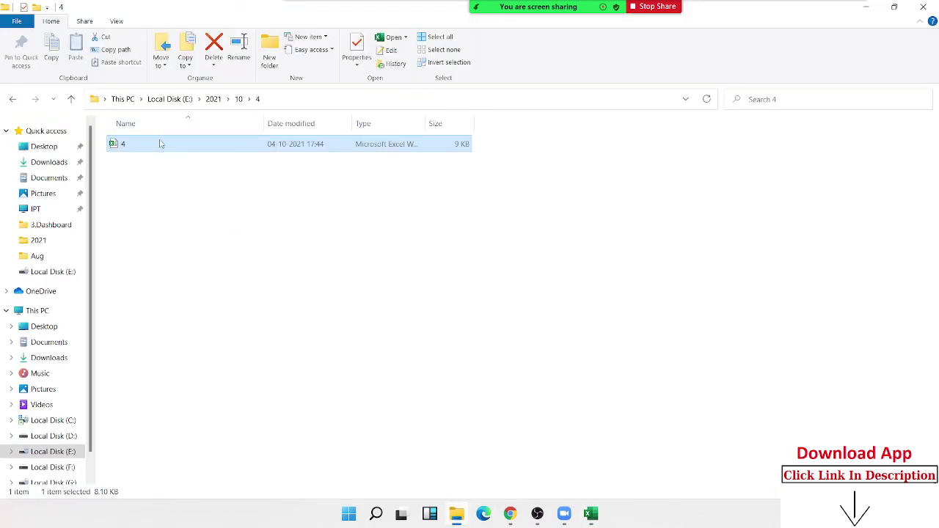
pyautogui.press('F2')
pyautogui.write('4')
pyautogui.press('Return')
pyautogui.hotkey('shift', 'Delete')
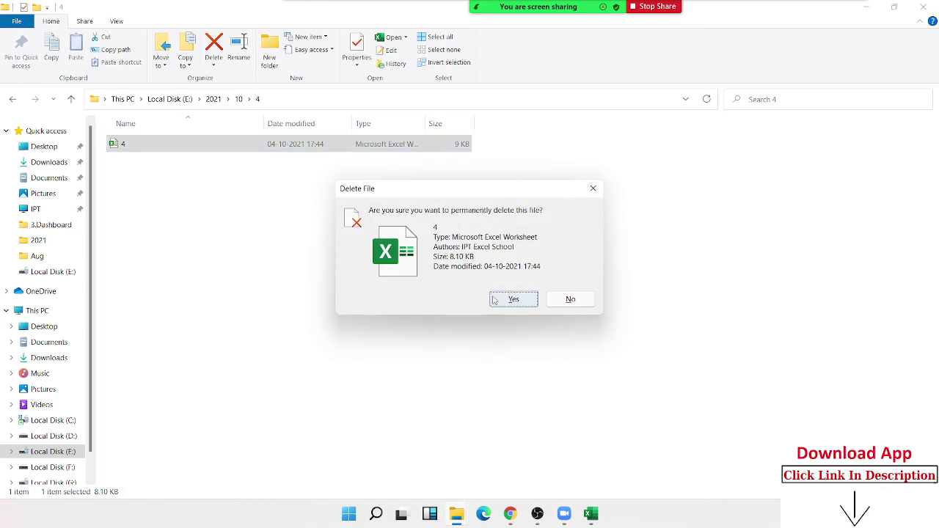
pyautogui.click(494, 300)
pyautogui.hotkey('alt', 'Tab')
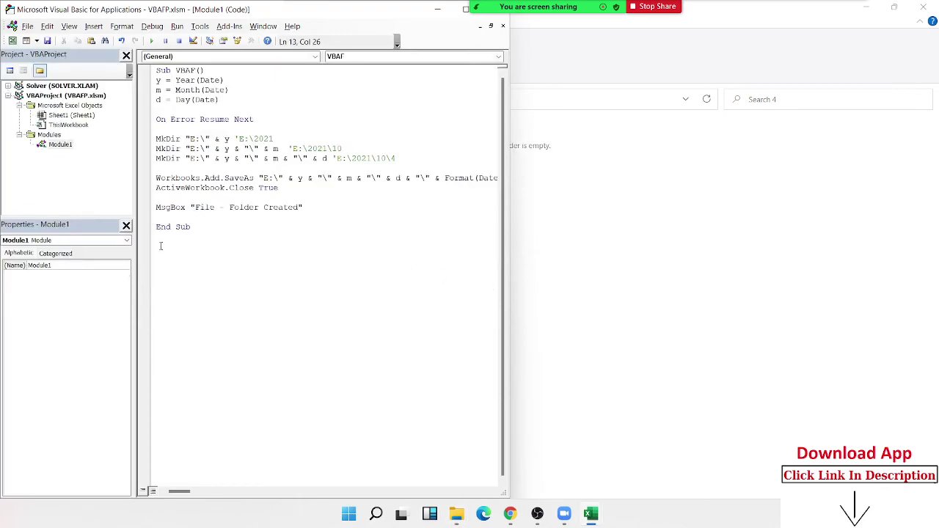
# Step: Run the VBAF macro, dismiss the Folder Created message, and verify the 04-Oct-21 workbook
pyautogui.click(179, 207)
pyautogui.click(152, 42)
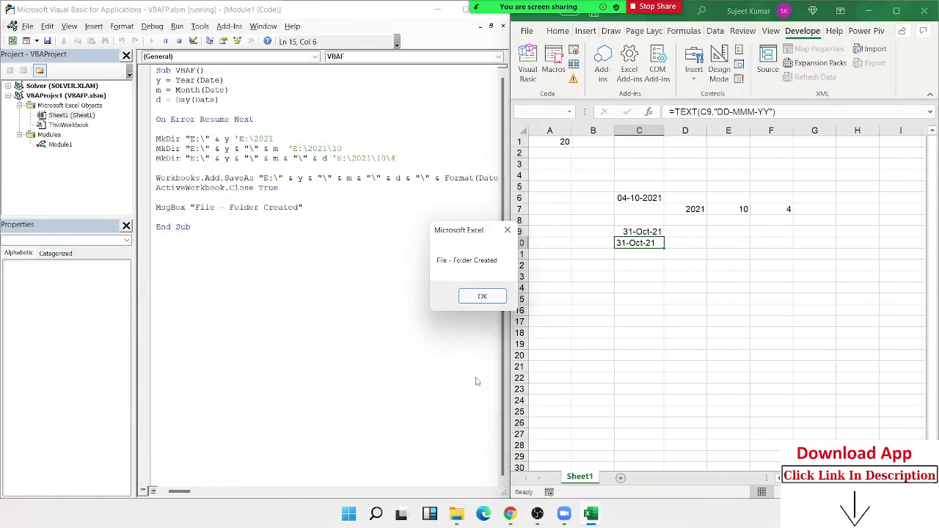
pyautogui.click(482, 298)
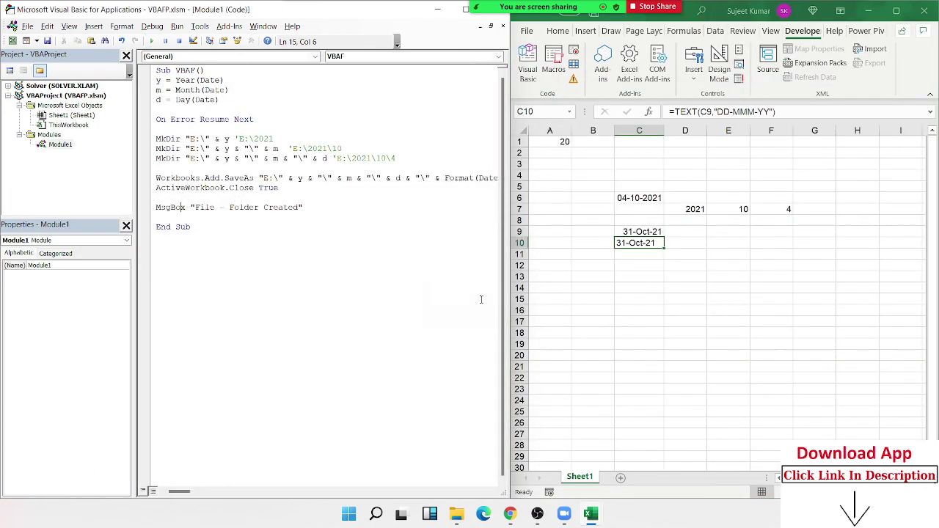
pyautogui.click(457, 514)
pyautogui.click(199, 146)
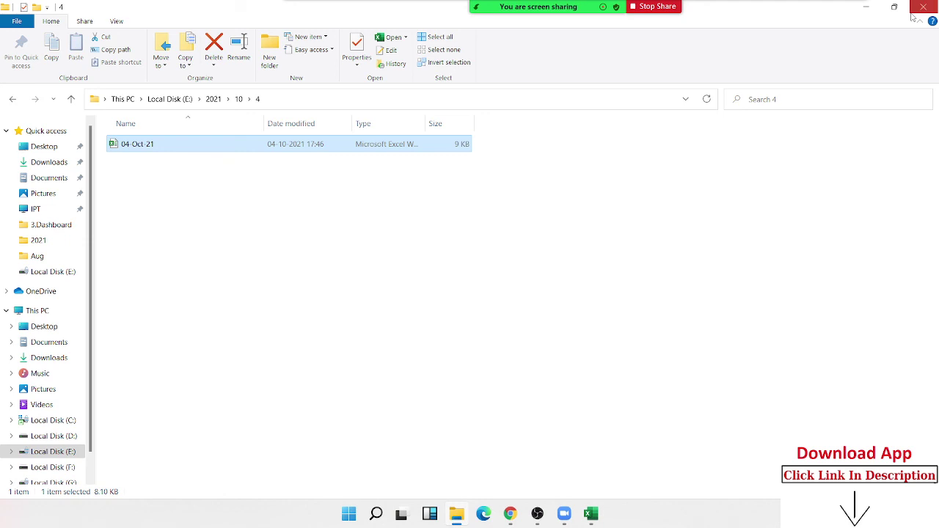
pyautogui.click(915, 10)
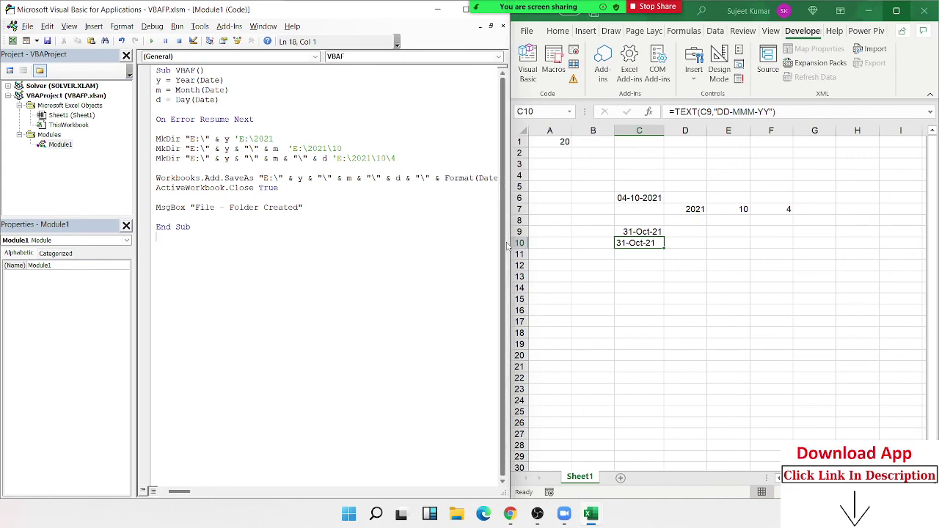
# Step: Widen the code pane over the workbook and highlight the MkDir and On Error block
pyautogui.moveTo(507, 246); pyautogui.dragTo(648, 242)
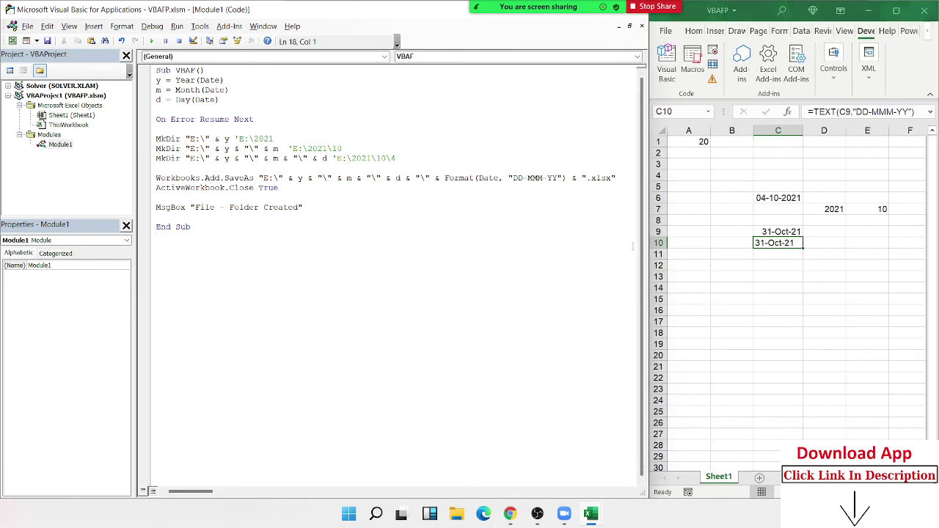
pyautogui.moveTo(259, 119)
pyautogui.mouseDown()
pyautogui.moveTo(156, 109)
pyautogui.moveTo(158, 159)
pyautogui.mouseUp()
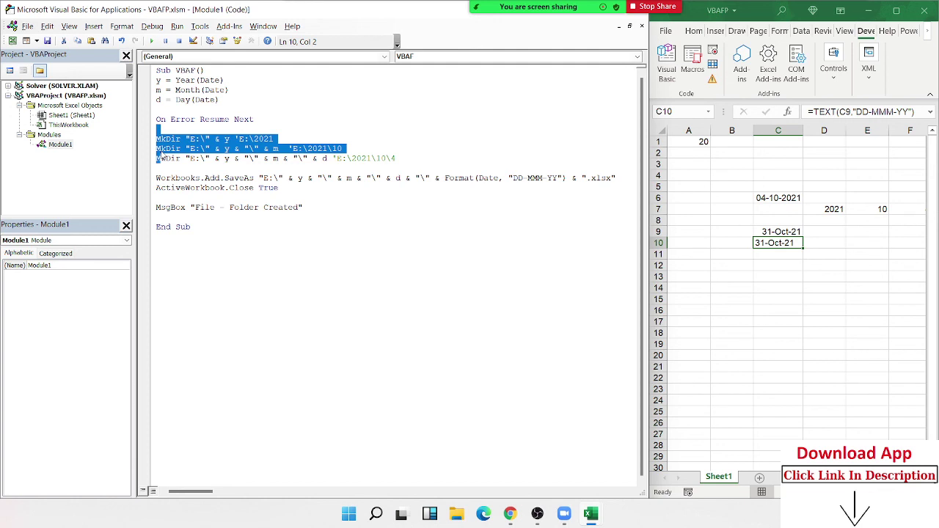
pyautogui.moveTo(254, 119); pyautogui.dragTo(189, 120)
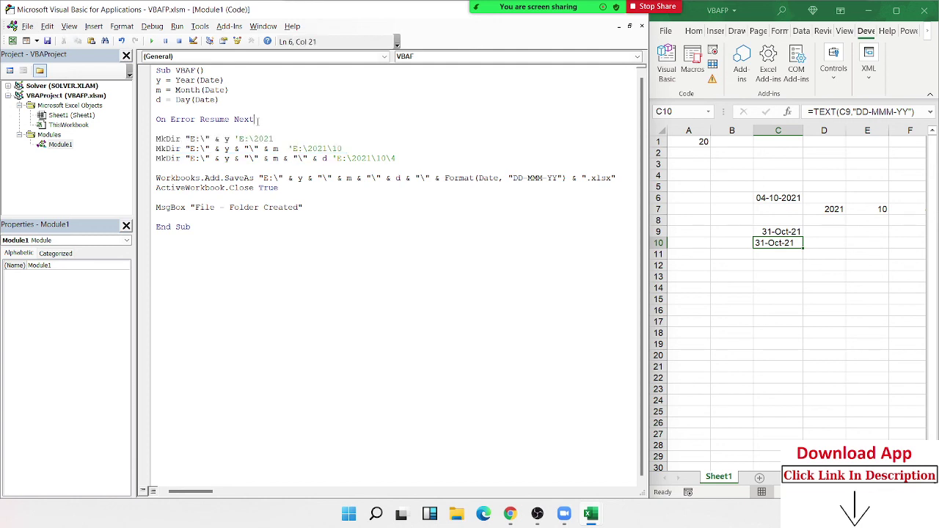
pyautogui.moveTo(257, 119); pyautogui.dragTo(162, 131)
pyautogui.moveTo(243, 225); pyautogui.dragTo(157, 109)
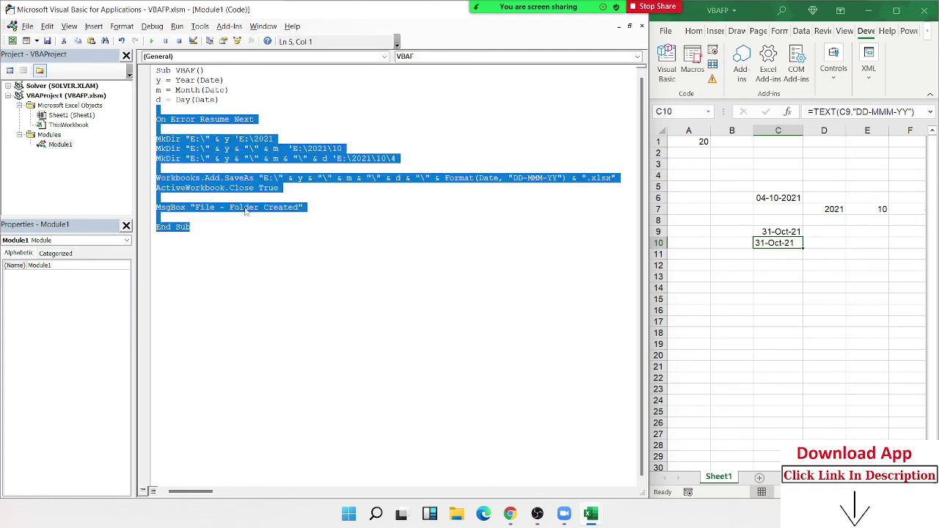
# Step: Highlight the On Error Resume Next line, the m variable, and Format(Date, "DD-MMM-YY")
pyautogui.click(293, 190)
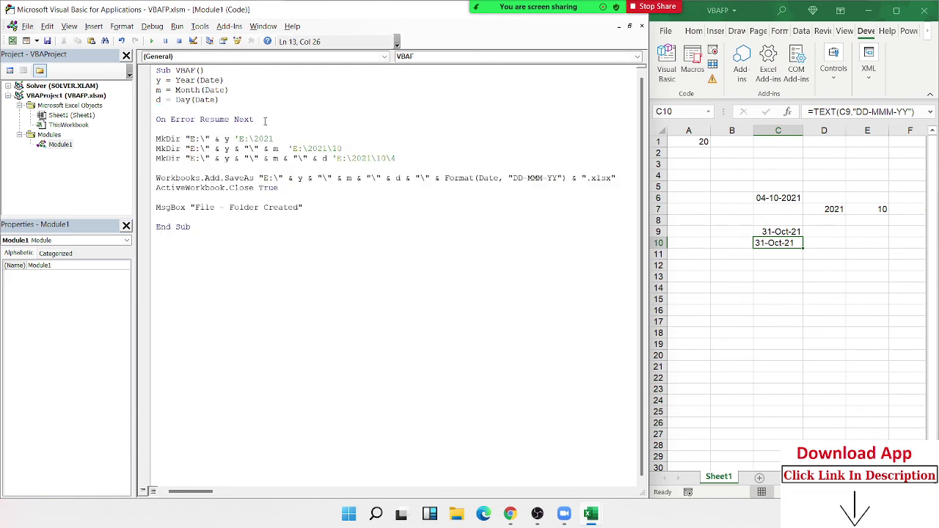
pyautogui.moveTo(255, 120); pyautogui.dragTo(152, 119)
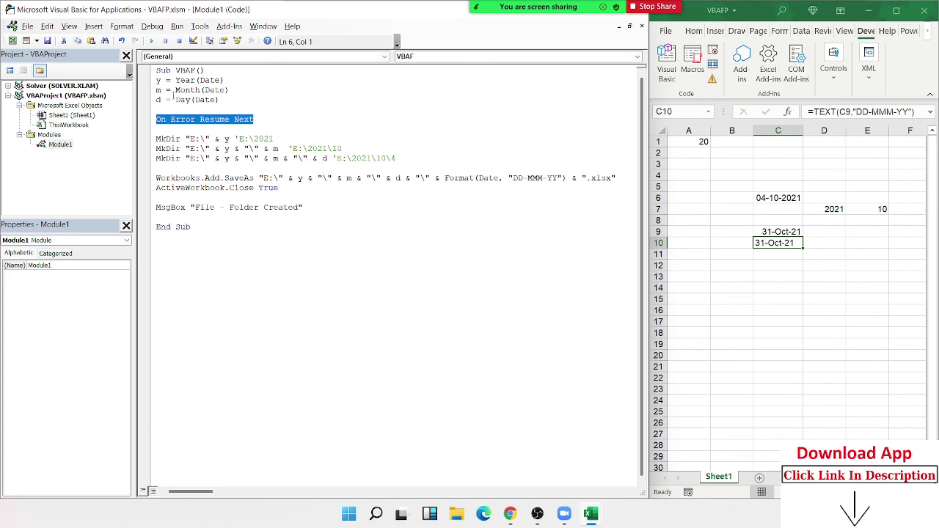
pyautogui.moveTo(164, 90); pyautogui.dragTo(151, 98)
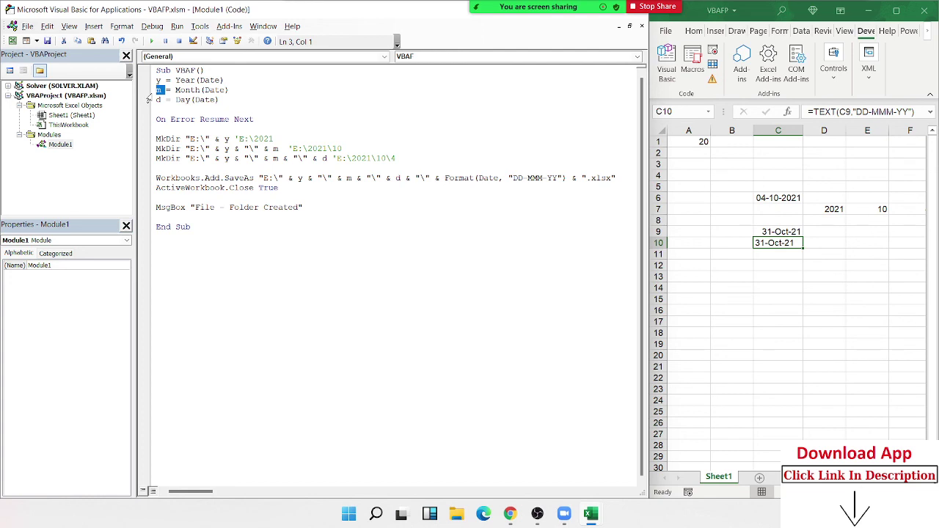
pyautogui.moveTo(455, 179); pyautogui.dragTo(566, 177)
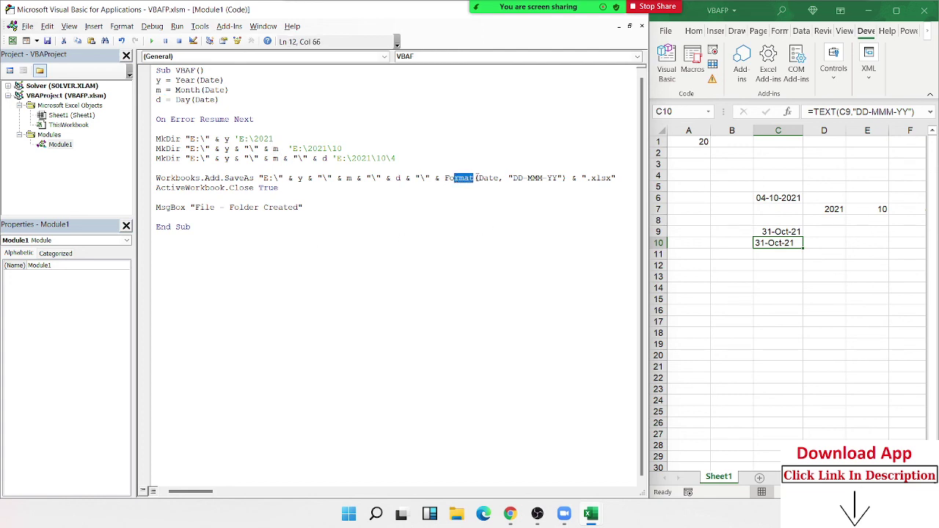